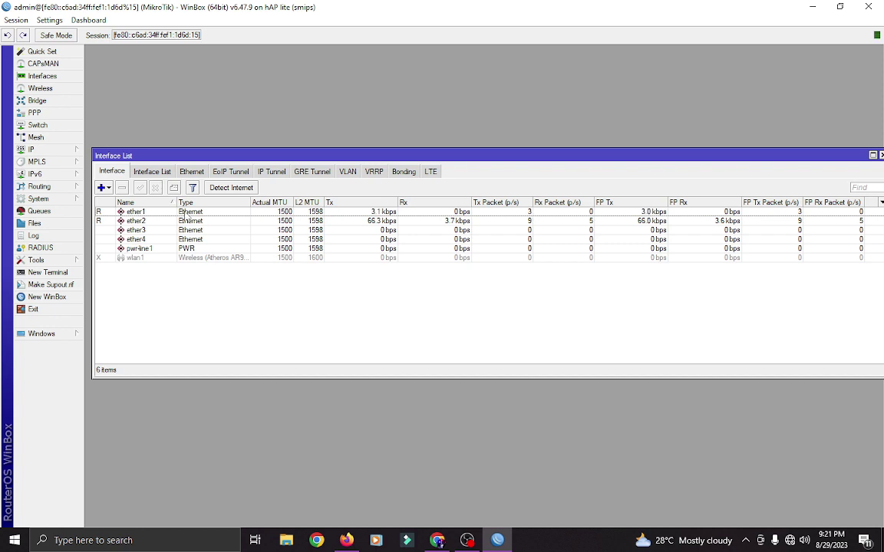
Step: Rename the ether1 interface as ether1-PLDT and save the change
{"action": "double_click", "coordinate": [188, 212]}
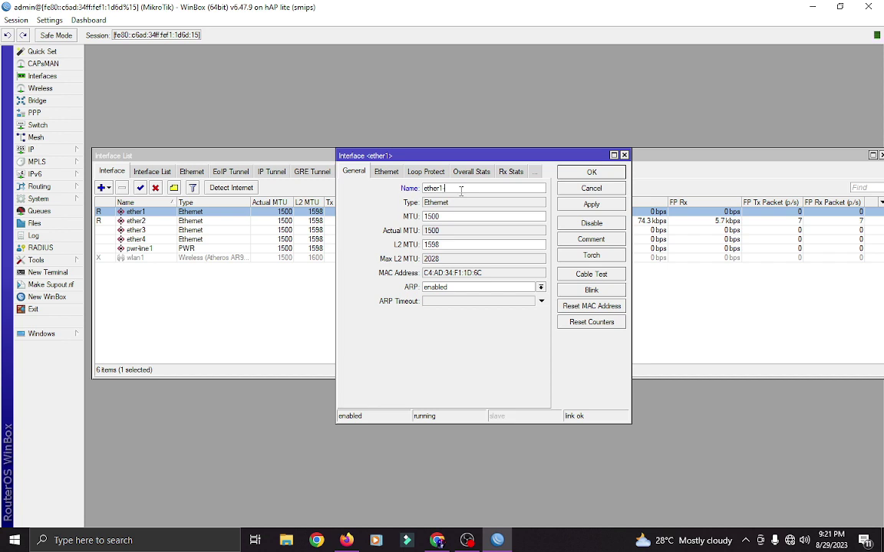
{"action": "type", "text": "-PLDT"}
{"action": "left_click", "coordinate": [590, 204]}
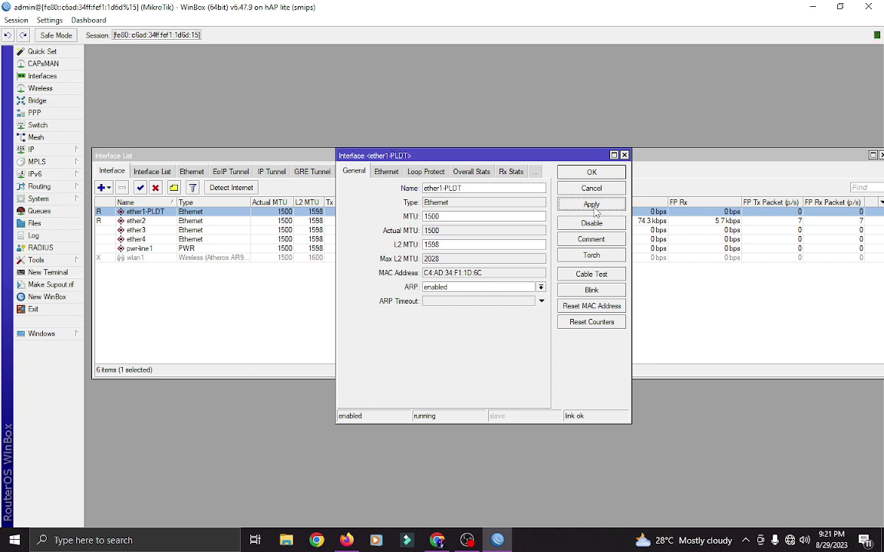
{"action": "left_click", "coordinate": [591, 173]}
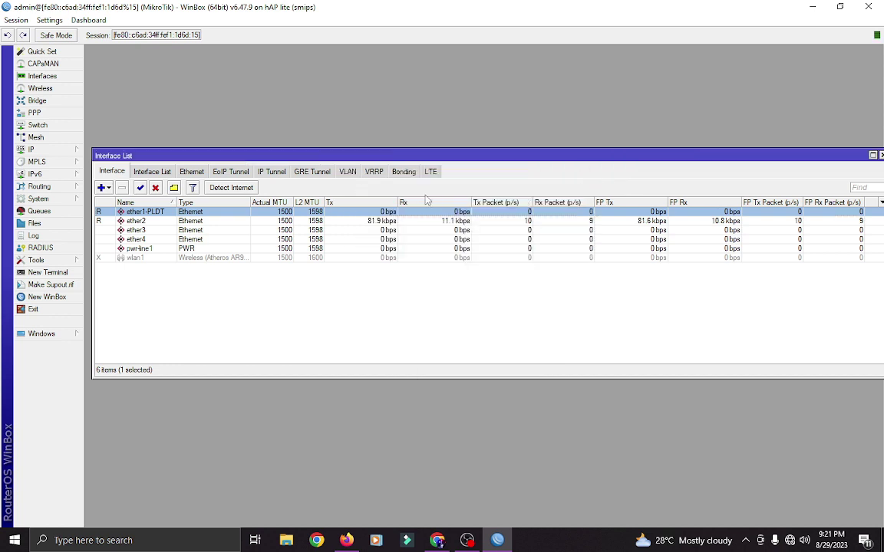
Step: Rename the ether2 interface as ether2-GLOBE and save the change
{"action": "double_click", "coordinate": [201, 222]}
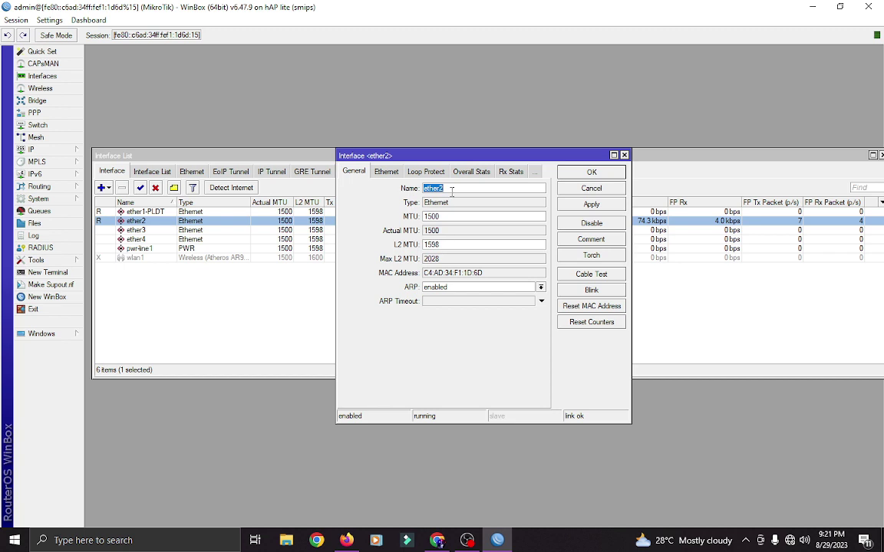
{"action": "left_click", "coordinate": [452, 190]}
{"action": "type", "text": "-GLOBE"}
{"action": "left_click", "coordinate": [591, 204]}
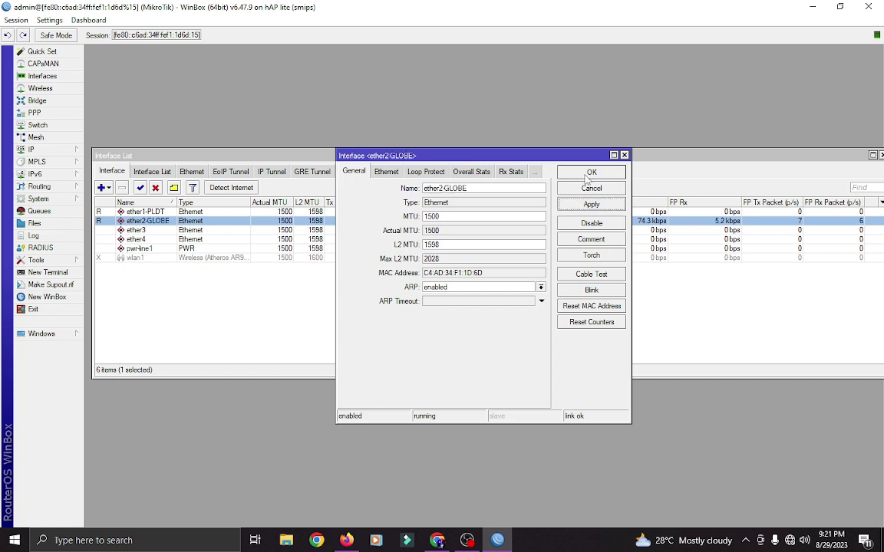
{"action": "left_click", "coordinate": [588, 173]}
Step: Rename the ether3 interface as ether3-LAN and save the change
{"action": "double_click", "coordinate": [138, 231]}
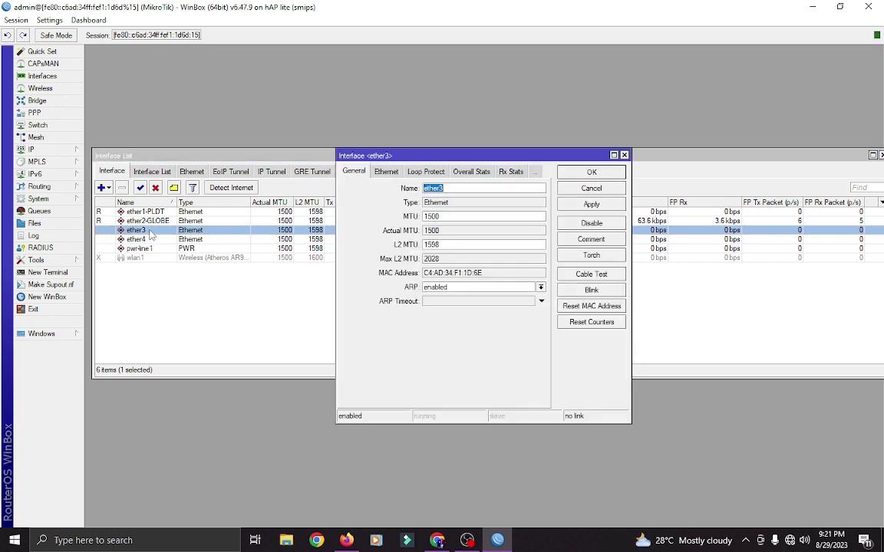
{"action": "left_click", "coordinate": [472, 187]}
{"action": "type", "text": "-LAN"}
{"action": "left_click", "coordinate": [591, 204]}
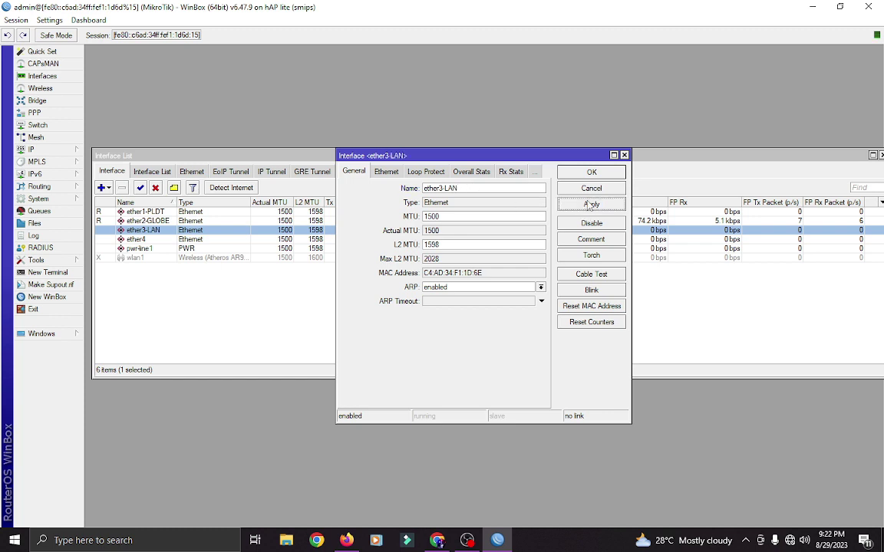
{"action": "left_click", "coordinate": [589, 173]}
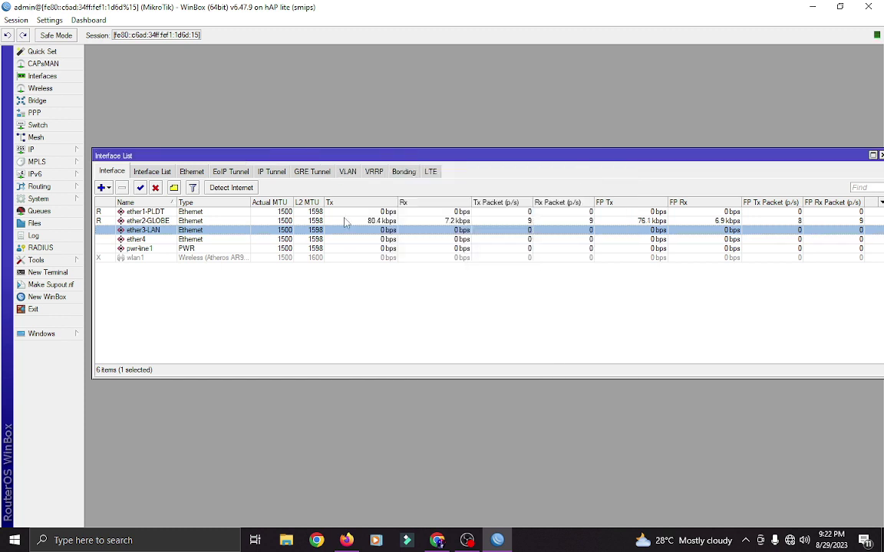
Step: Rename the ether4 interface as ether4-LAN and save the change
{"action": "double_click", "coordinate": [192, 239]}
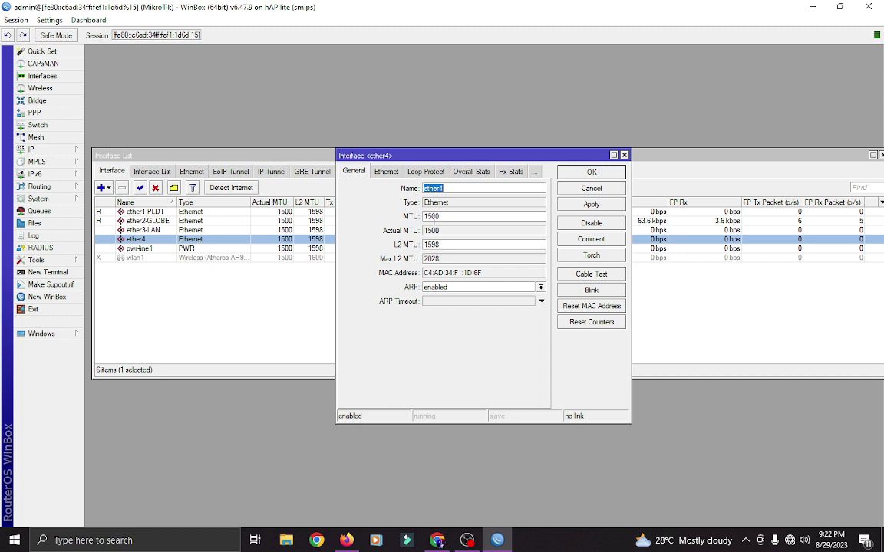
{"action": "left_click", "coordinate": [452, 189]}
{"action": "type", "text": "-LAN"}
{"action": "left_click", "coordinate": [591, 172]}
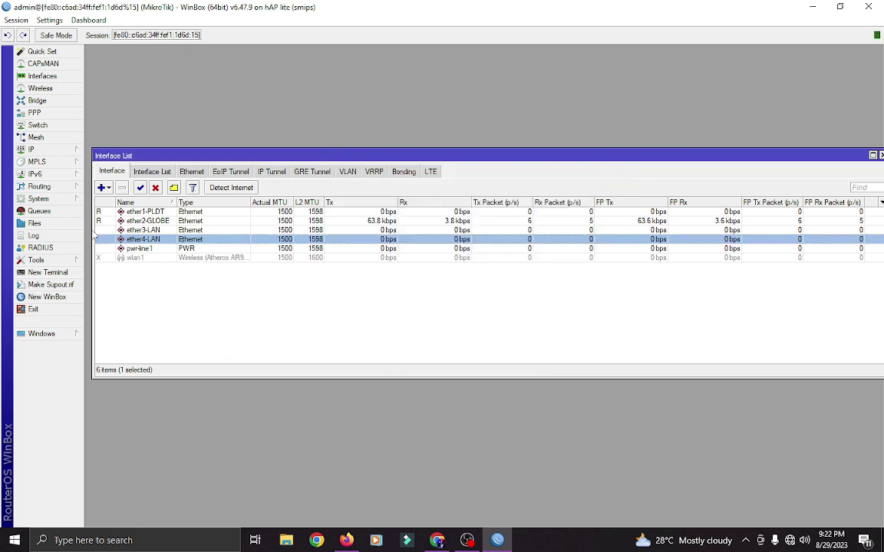
Step: Create a new bridge interface named bridge1-LAN, keeping the other default settings
{"action": "left_click", "coordinate": [43, 100]}
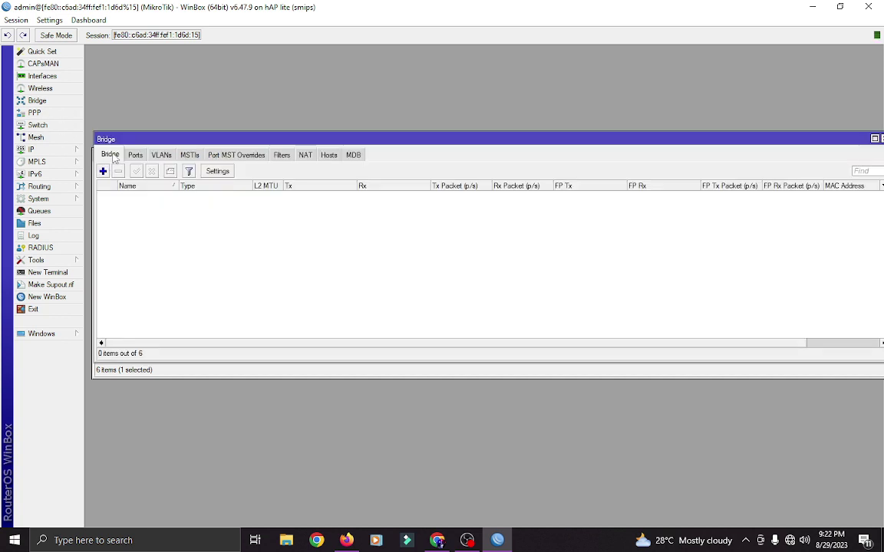
{"action": "left_click", "coordinate": [102, 171]}
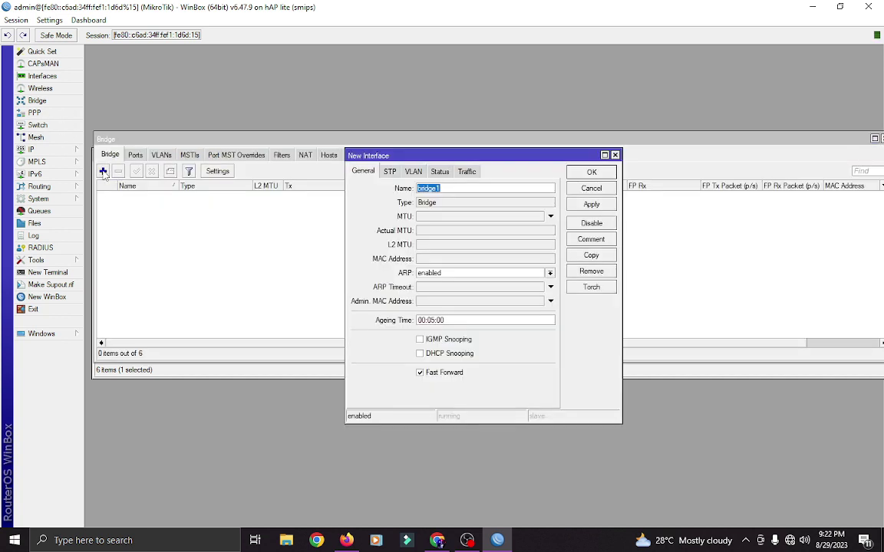
{"action": "left_click_drag", "start_coordinate": [388, 155], "coordinate": [270, 156]}
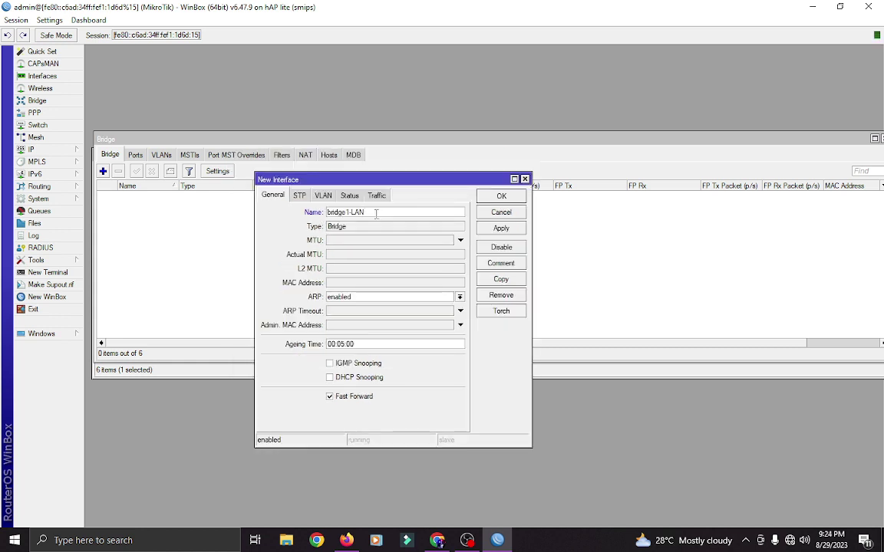
{"action": "left_click", "coordinate": [501, 228]}
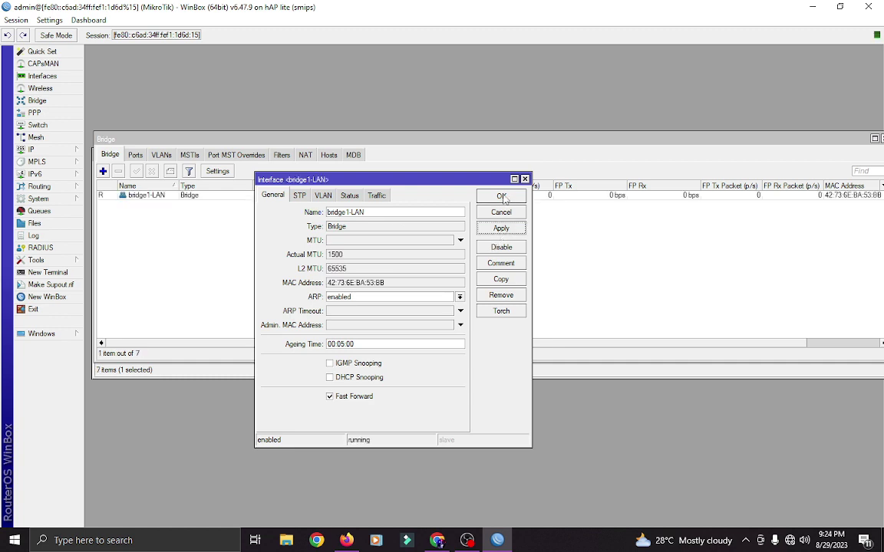
{"action": "left_click", "coordinate": [502, 197]}
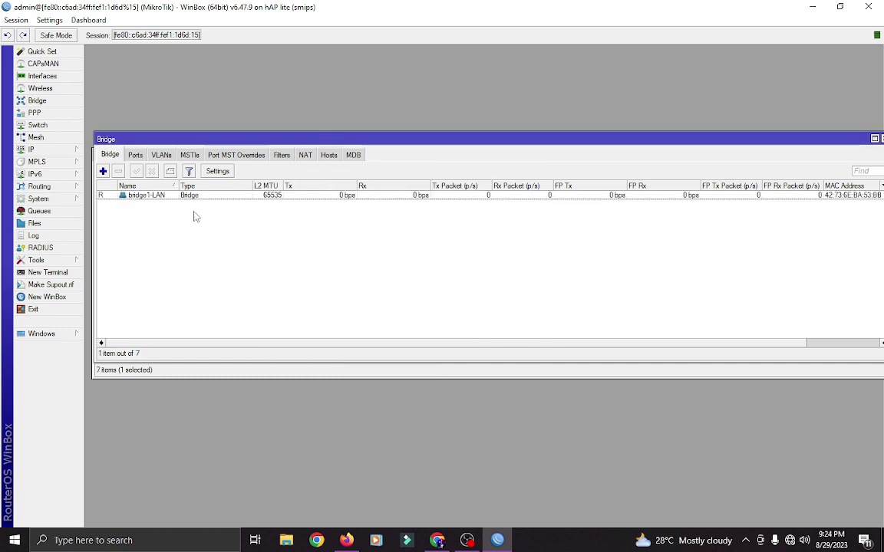
Step: Add the ether3-LAN interface as a port of the bridge1-LAN bridge
{"action": "left_click", "coordinate": [135, 156]}
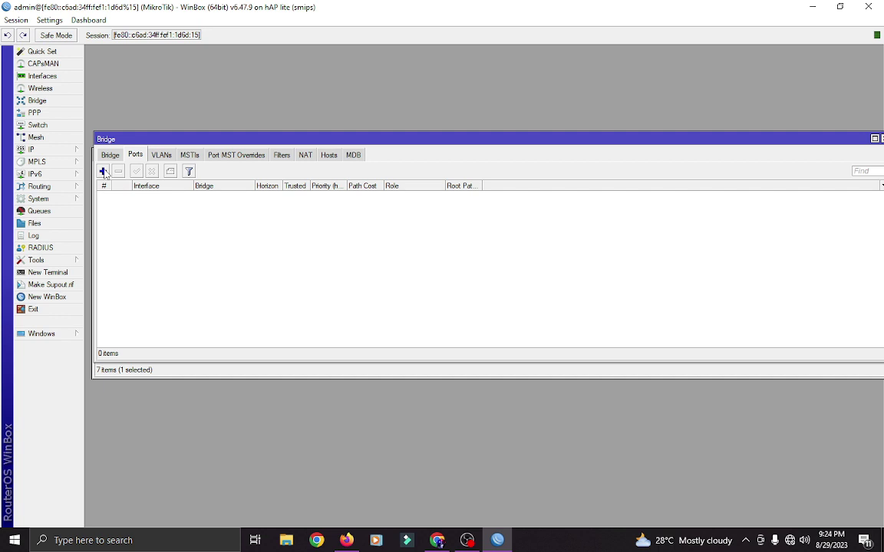
{"action": "left_click", "coordinate": [104, 172]}
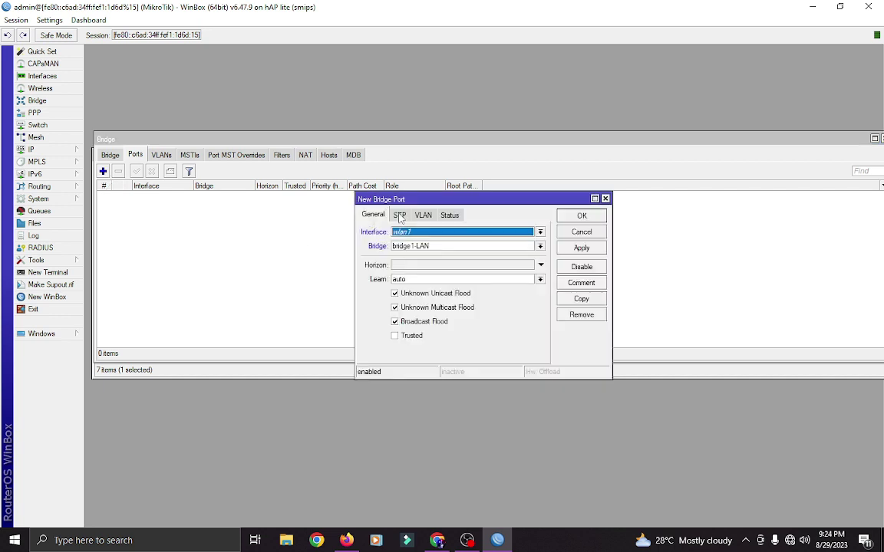
{"action": "left_click_drag", "start_coordinate": [392, 198], "coordinate": [221, 193]}
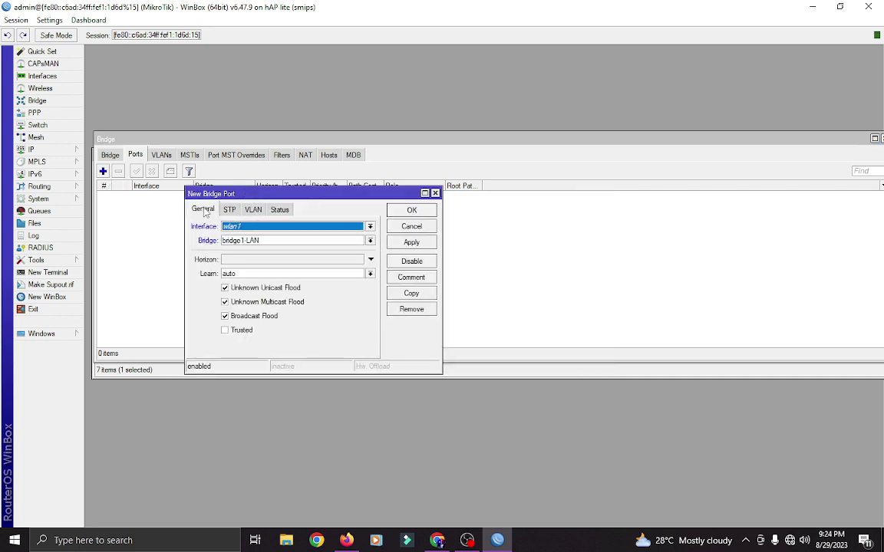
{"action": "left_click", "coordinate": [254, 227]}
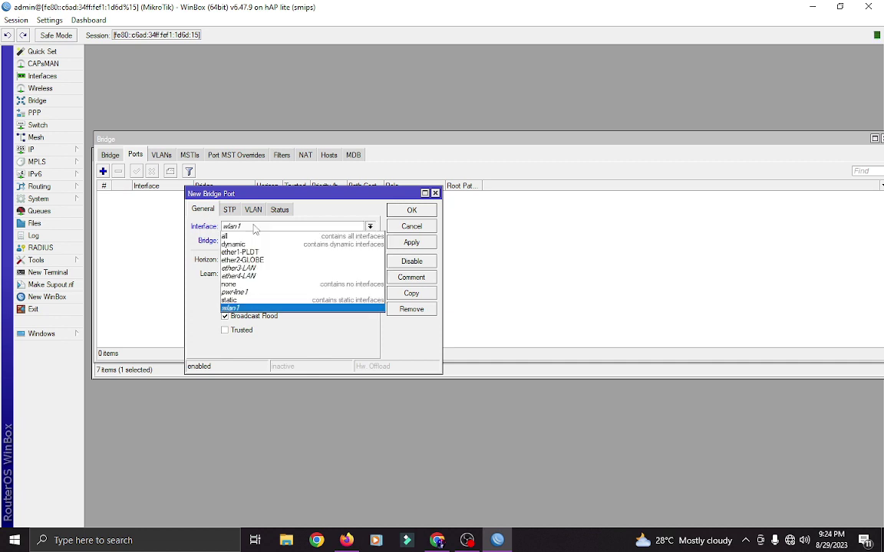
{"action": "left_click", "coordinate": [246, 267]}
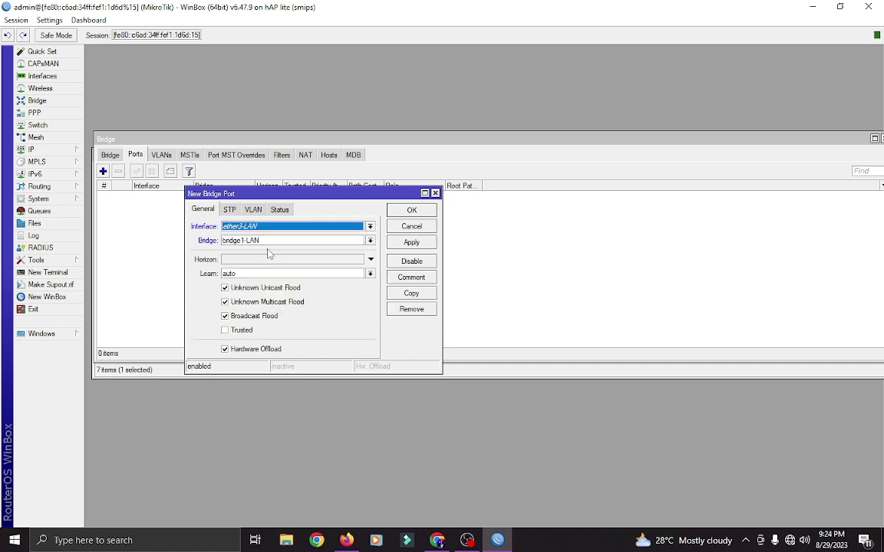
{"action": "key", "text": "Tab"}
{"action": "left_click", "coordinate": [263, 241]}
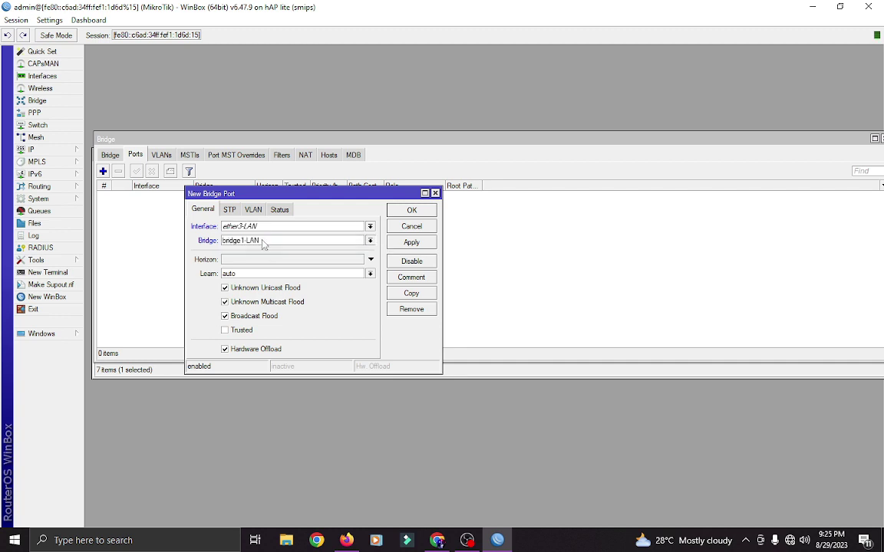
{"action": "left_click", "coordinate": [412, 242]}
{"action": "left_click", "coordinate": [412, 211]}
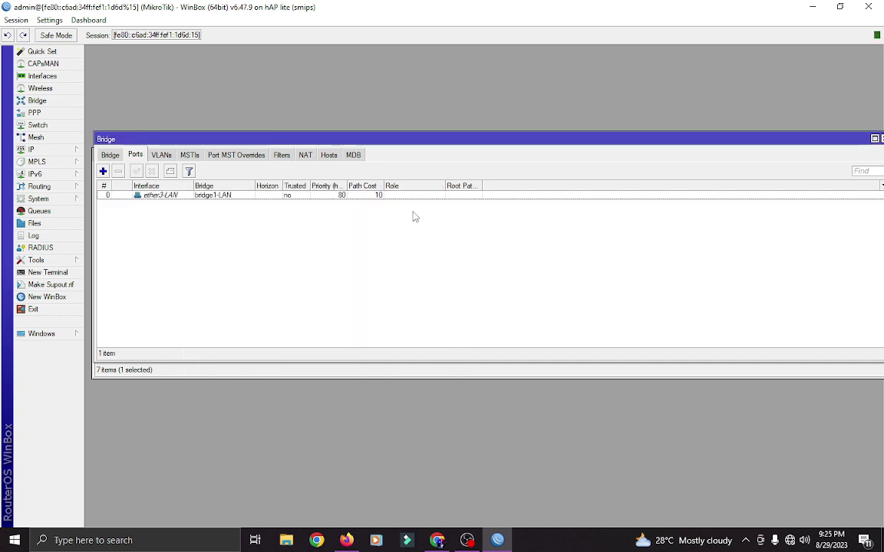
Step: Add the ether4-LAN interface as a second port of the bridge1-LAN bridge
{"action": "left_click", "coordinate": [103, 171]}
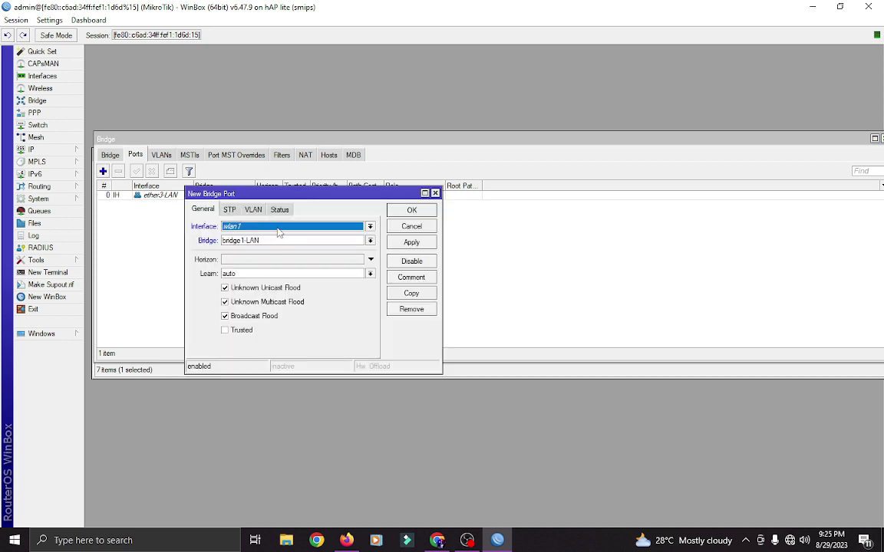
{"action": "left_click", "coordinate": [252, 227]}
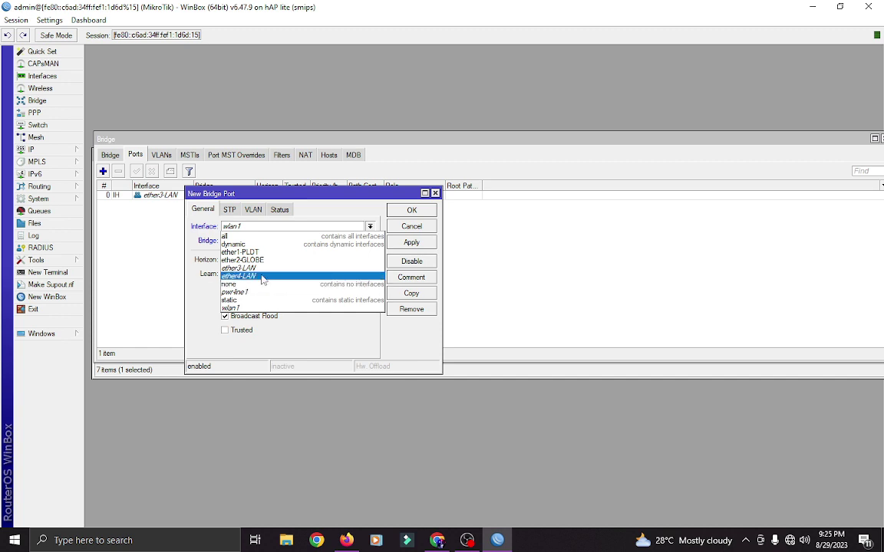
{"action": "left_click", "coordinate": [261, 277]}
{"action": "left_click", "coordinate": [276, 243]}
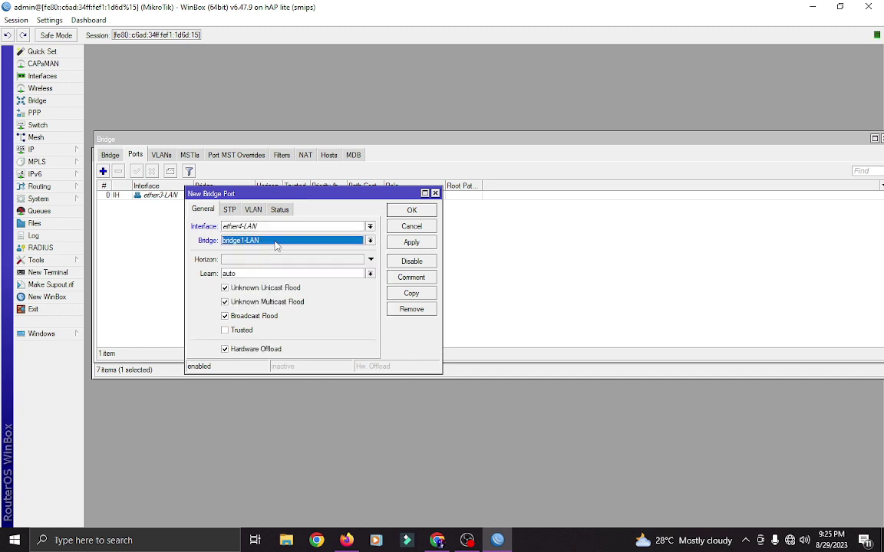
{"action": "left_click", "coordinate": [411, 243]}
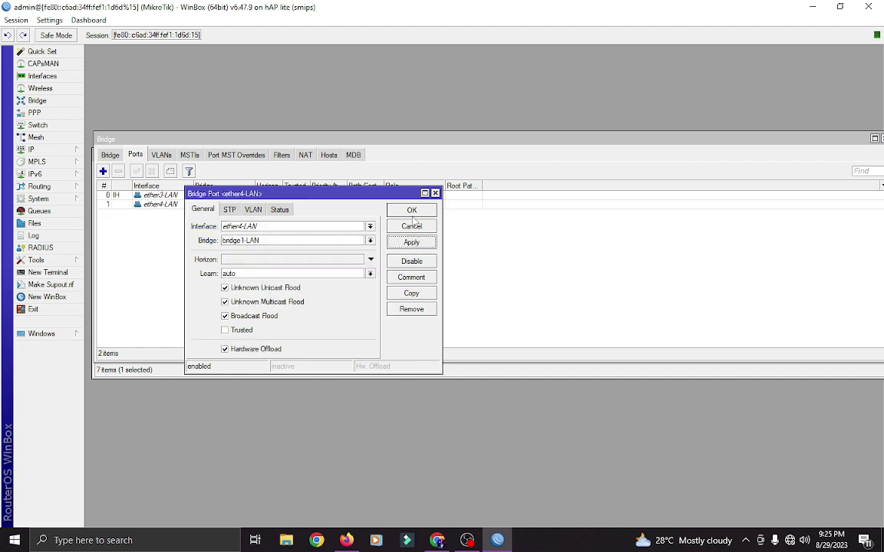
{"action": "left_click", "coordinate": [411, 210]}
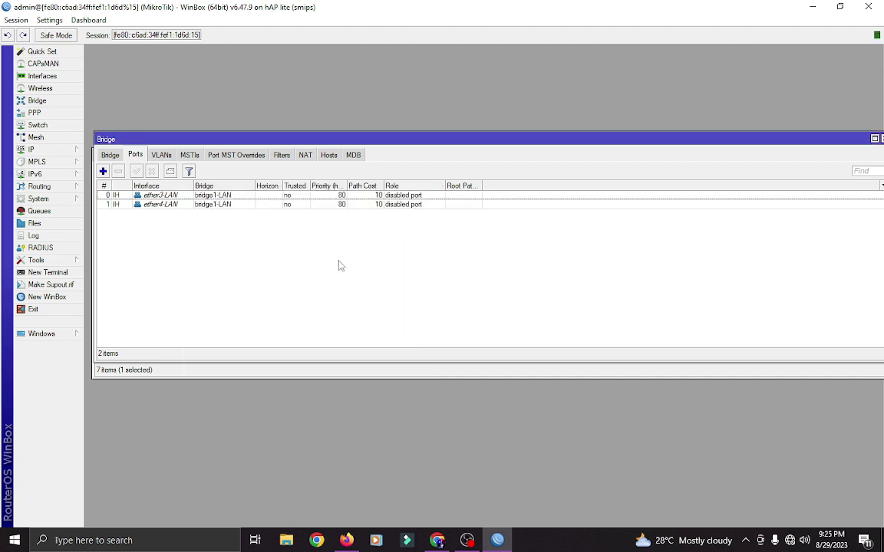
Step: Add the IP address 192.168.42.1/24 and assign it to the bridge1-LAN interface
{"action": "left_click", "coordinate": [60, 152]}
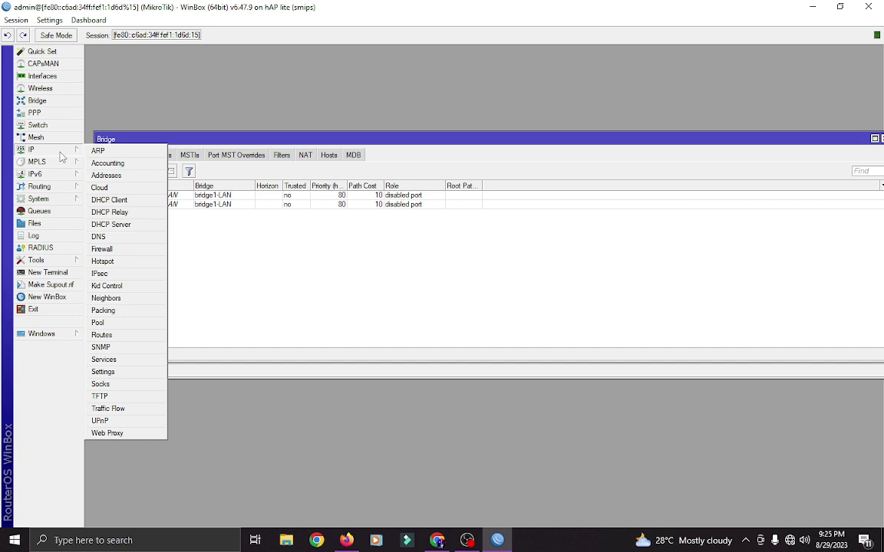
{"action": "left_click", "coordinate": [115, 175]}
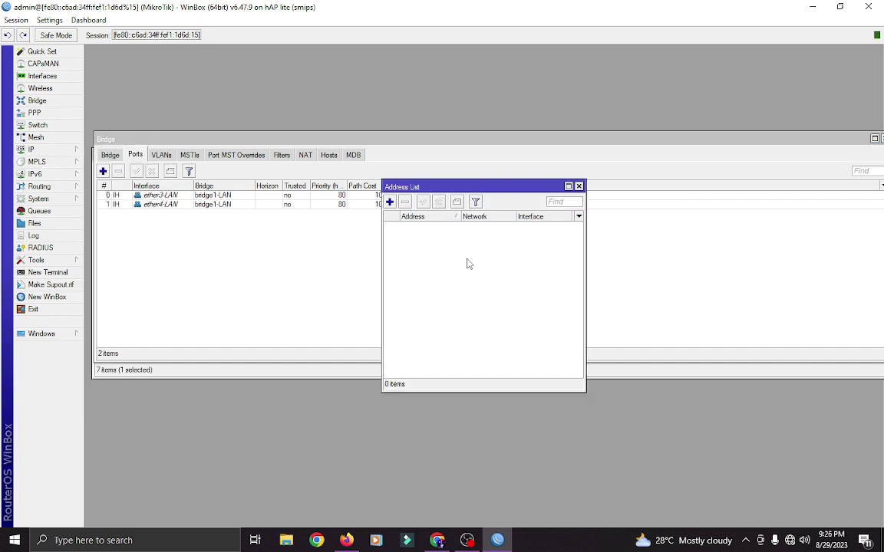
{"action": "left_click", "coordinate": [389, 202]}
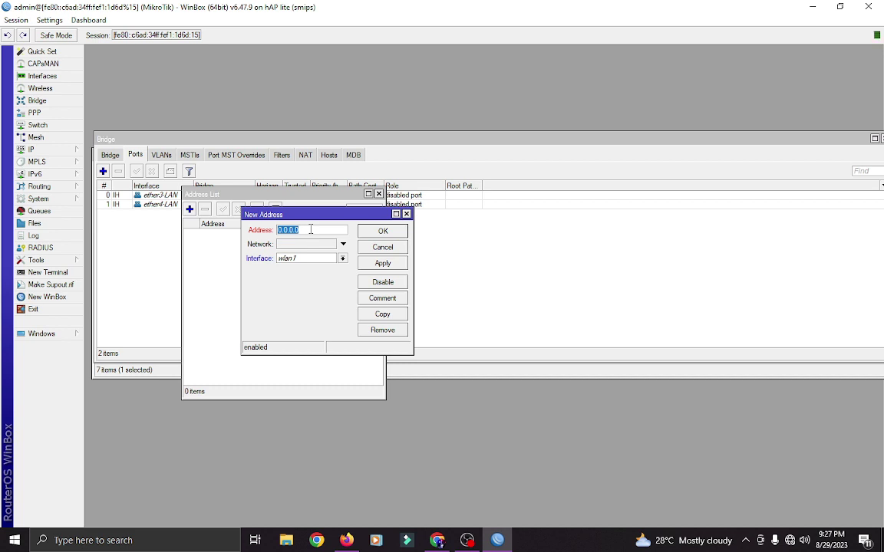
{"action": "type", "text": "1"}
{"action": "type", "text": "92.168"}
{"action": "type", "text": ".43.1"}
{"action": "type", "text": "/2"}
{"action": "left_click", "coordinate": [310, 229]}
{"action": "key", "text": "BackSpace"}
{"action": "type", "text": "24"}
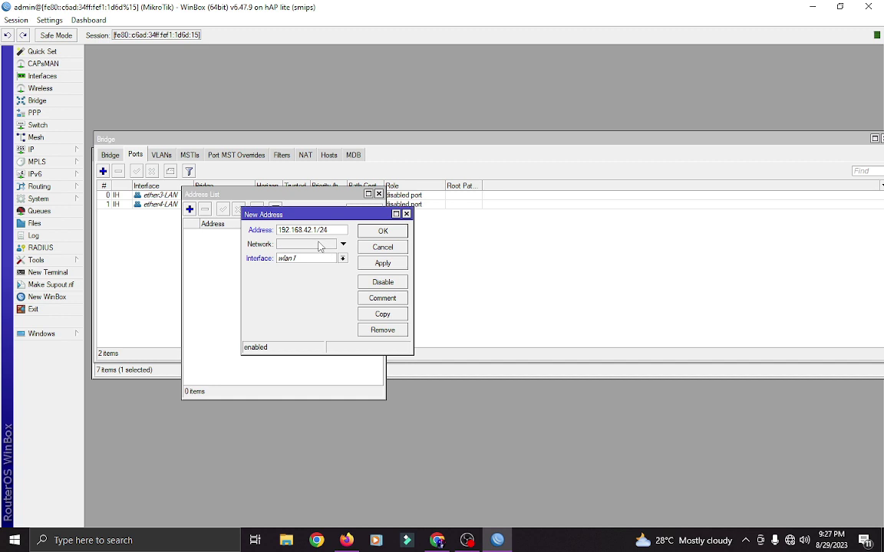
{"action": "left_click", "coordinate": [342, 258]}
{"action": "left_click", "coordinate": [308, 290]}
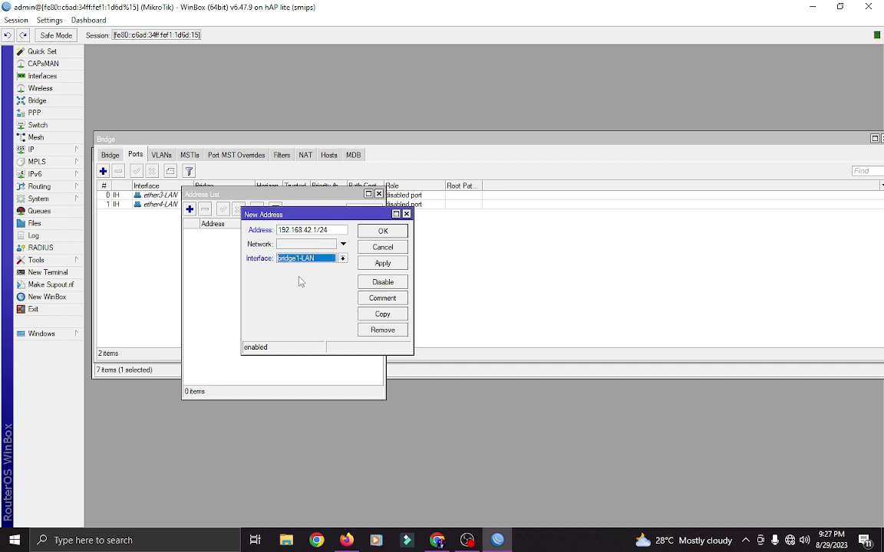
{"action": "left_click", "coordinate": [382, 263]}
{"action": "left_click", "coordinate": [391, 232]}
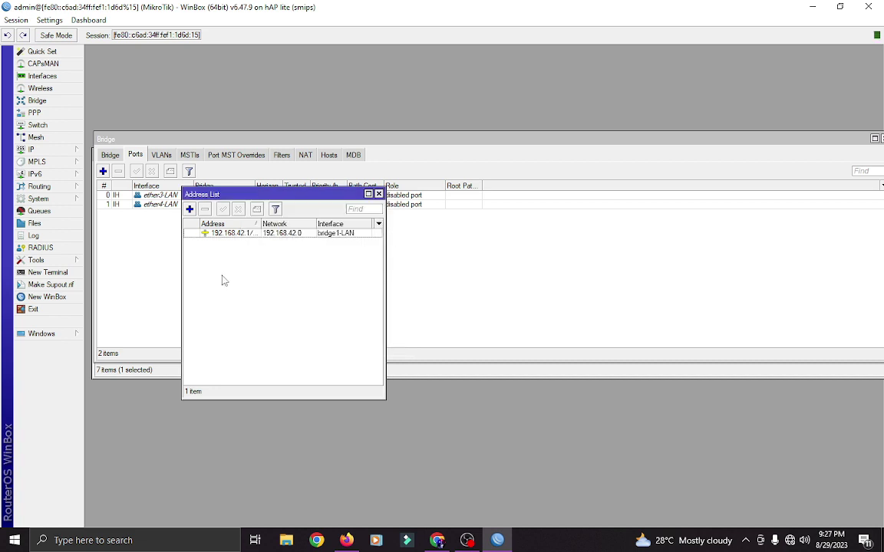
Step: Set up a DHCP server on the bridge1-LAN interface, accepting the default network, gateway, address pool and lease settings
{"action": "left_click", "coordinate": [52, 155]}
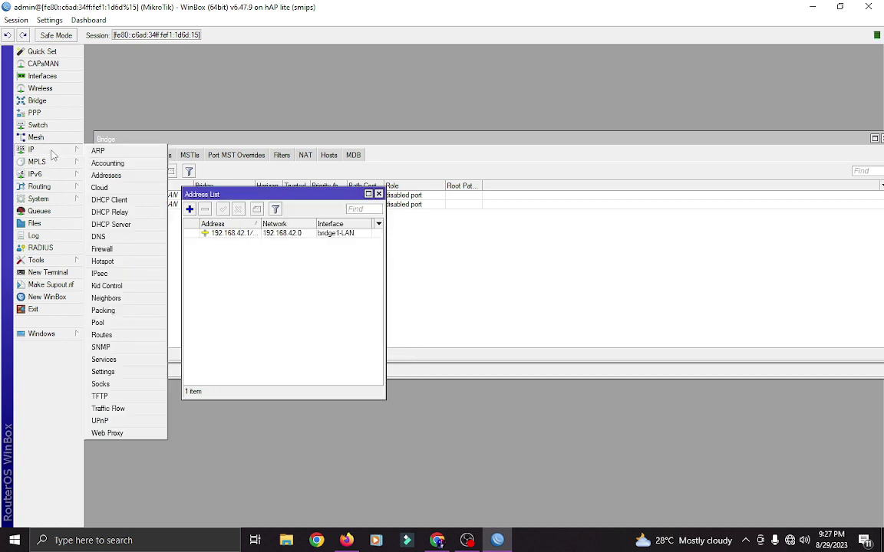
{"action": "left_click", "coordinate": [111, 224]}
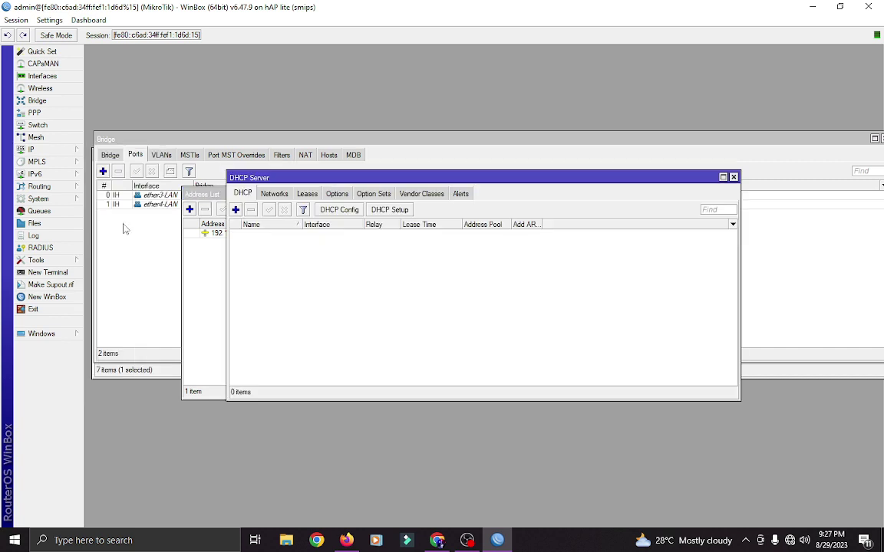
{"action": "left_click", "coordinate": [391, 210]}
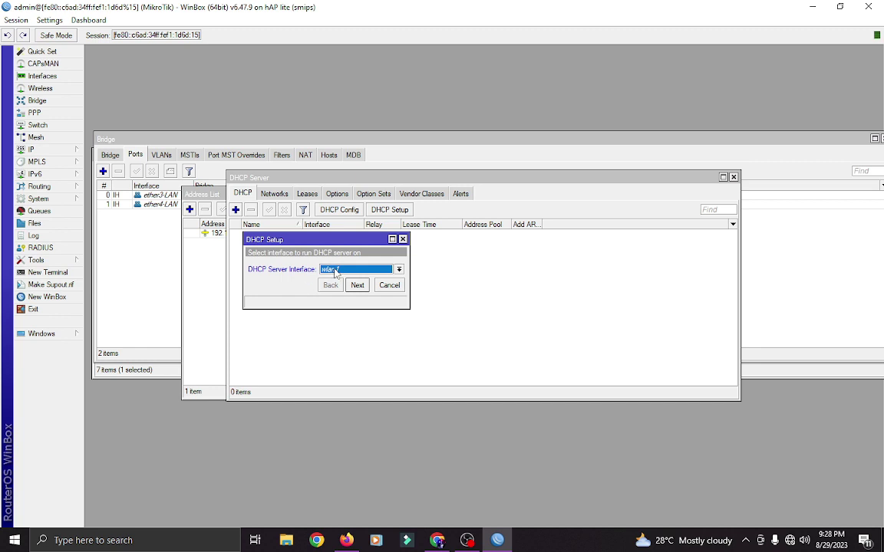
{"action": "left_click", "coordinate": [336, 272]}
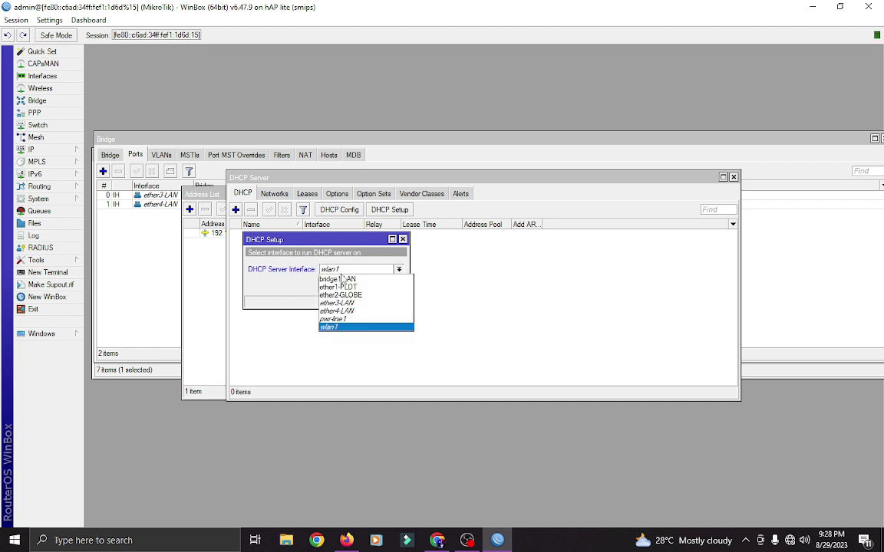
{"action": "left_click", "coordinate": [338, 277]}
{"action": "left_click", "coordinate": [359, 285]}
{"action": "left_click", "coordinate": [357, 285]}
{"action": "left_click", "coordinate": [357, 286]}
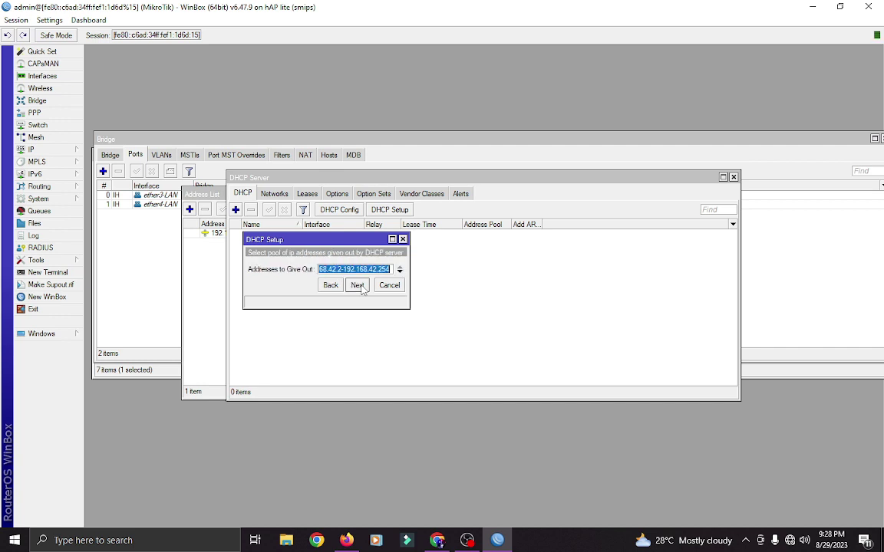
{"action": "left_click", "coordinate": [358, 286]}
{"action": "left_click", "coordinate": [357, 285]}
{"action": "left_click", "coordinate": [362, 287]}
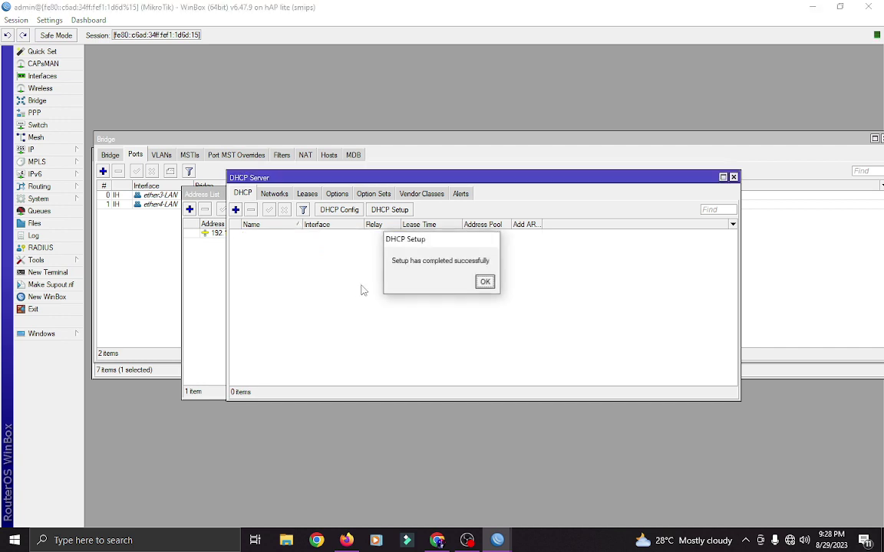
{"action": "key", "text": "Return"}
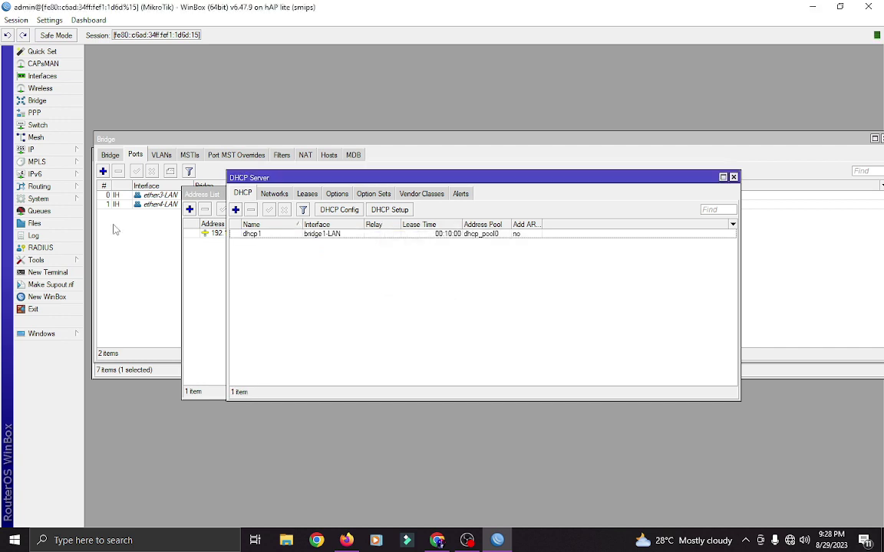
Step: Configure the router's DNS to allow remote requests, with 8.8.8.8 and 8.8.4.4 as servers
{"action": "left_click", "coordinate": [53, 151]}
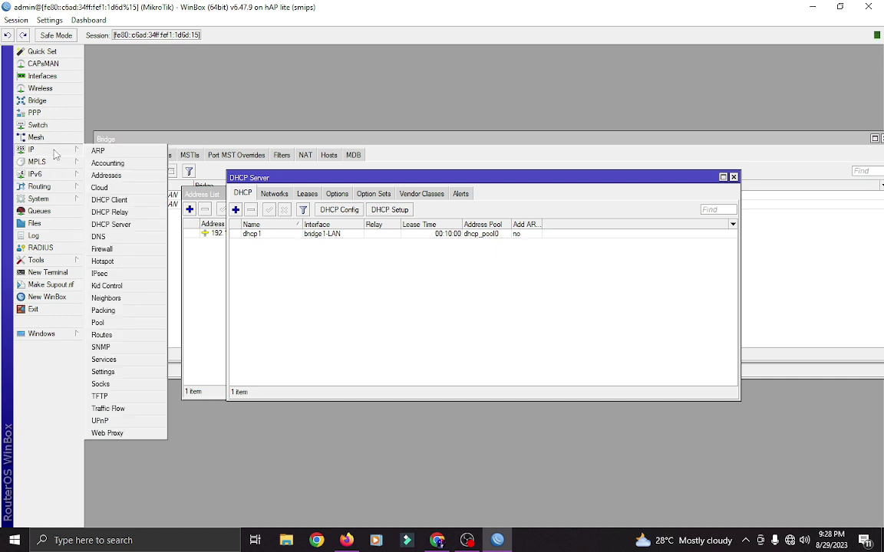
{"action": "left_click", "coordinate": [100, 237]}
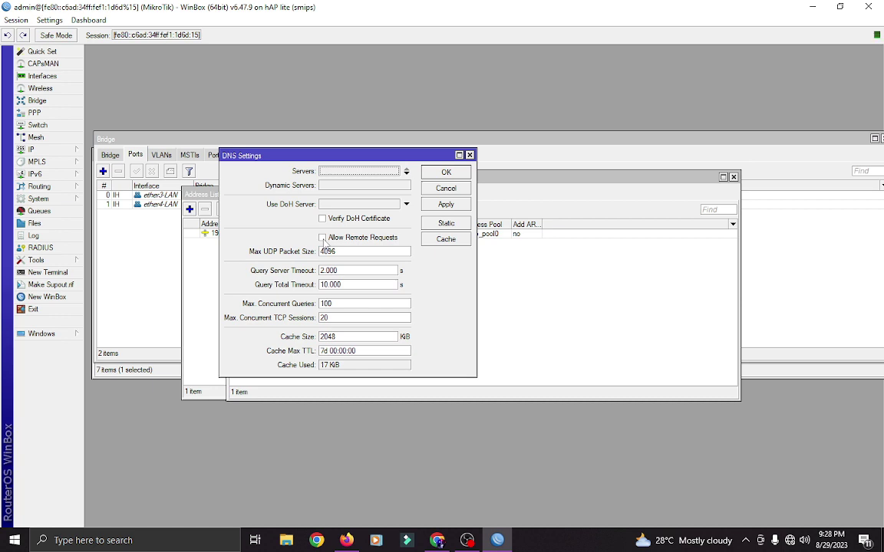
{"action": "left_click", "coordinate": [323, 238]}
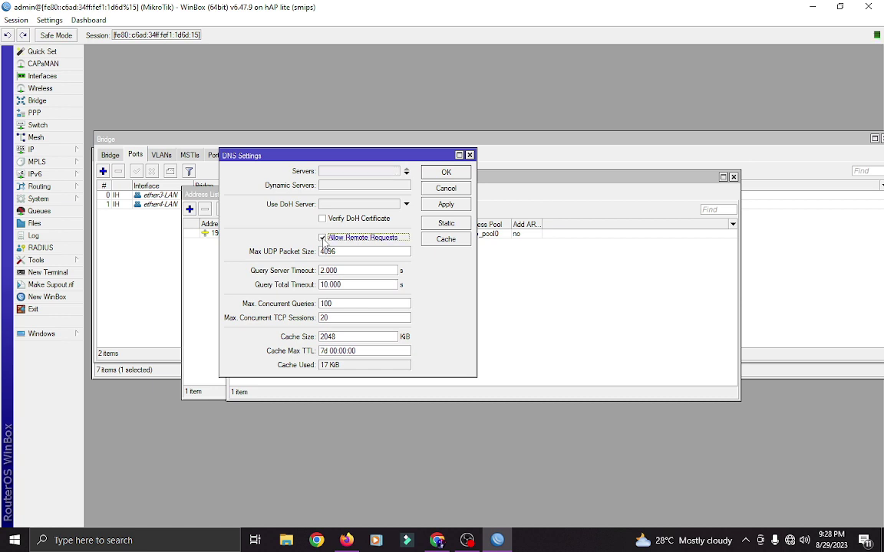
{"action": "left_click", "coordinate": [346, 171]}
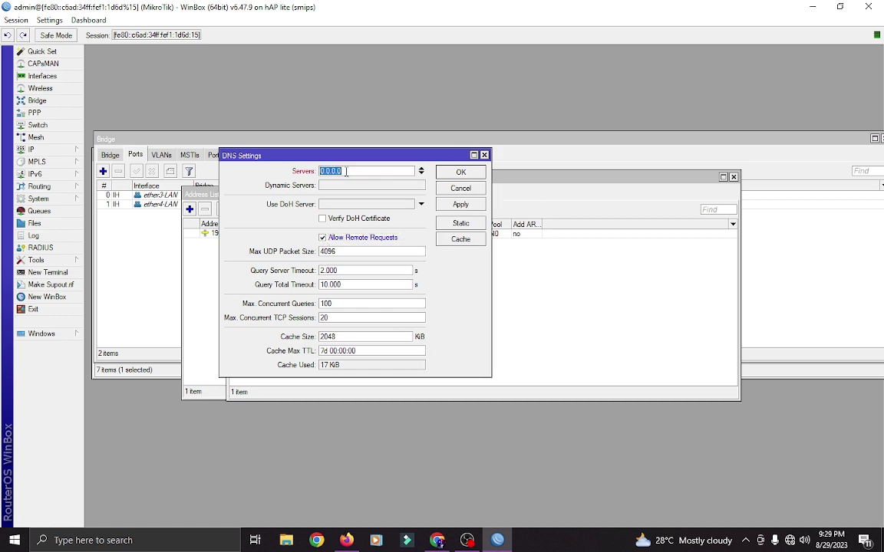
{"action": "type", "text": "8.8.8.8"}
{"action": "key", "text": "Down"}
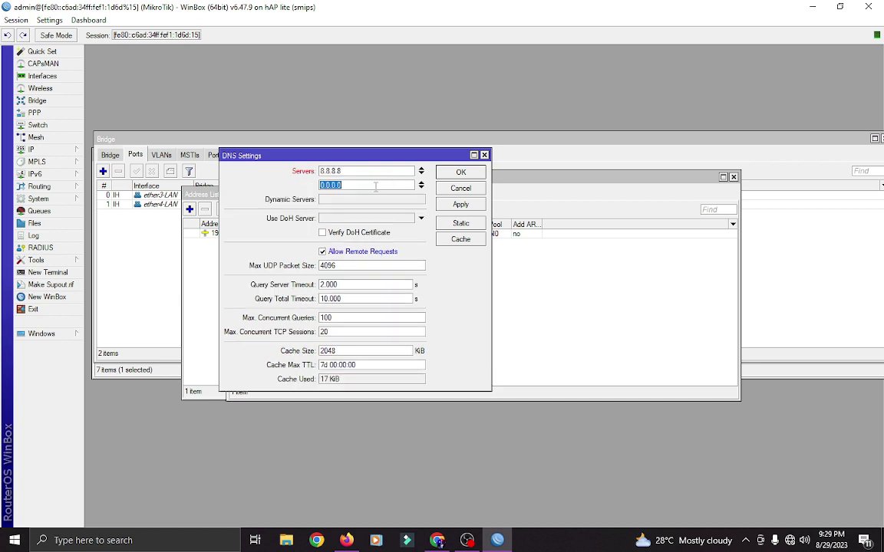
{"action": "type", "text": "8.8.4.4"}
{"action": "left_click", "coordinate": [442, 199]}
{"action": "left_click", "coordinate": [460, 172]}
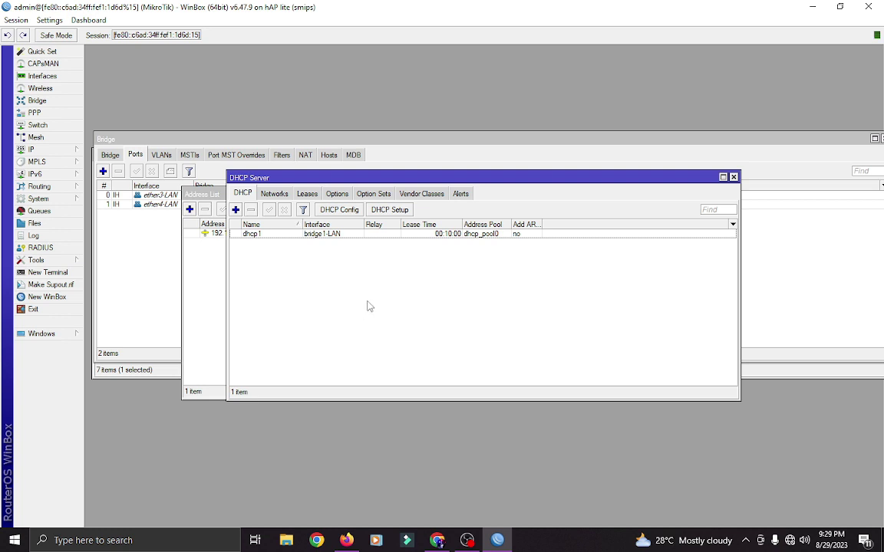
Step: Add a DHCP client on the ether1-PLDT interface, keeping the default peer DNS, peer NTP and default route options
{"action": "left_click", "coordinate": [44, 151]}
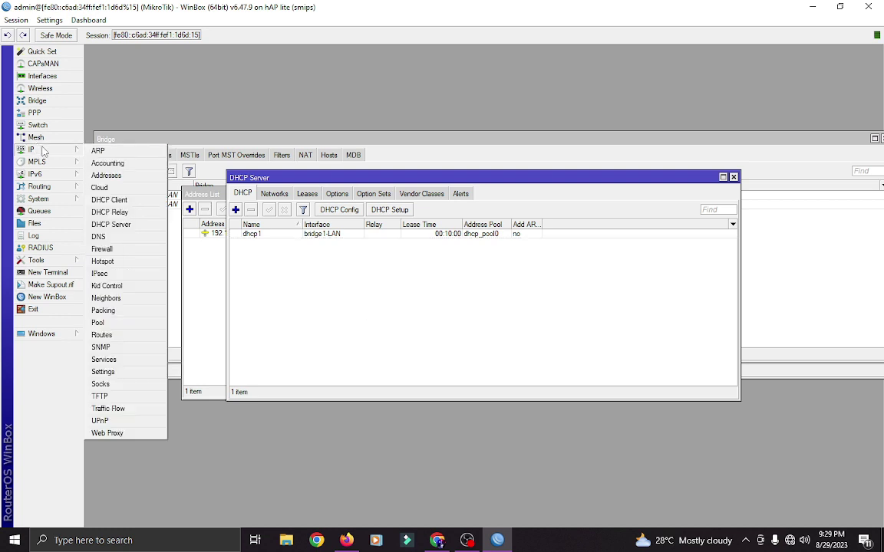
{"action": "left_click", "coordinate": [108, 201]}
{"action": "left_click_drag", "start_coordinate": [406, 181], "coordinate": [274, 181]}
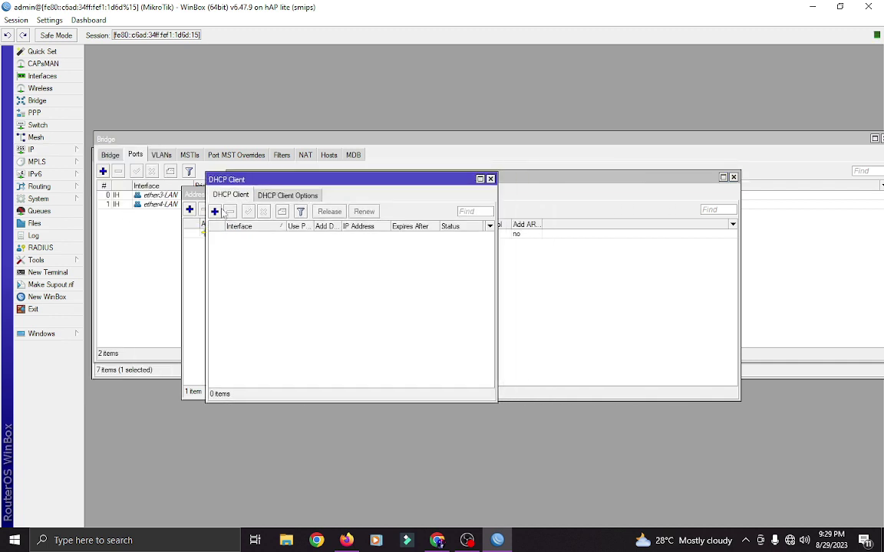
{"action": "left_click", "coordinate": [215, 212]}
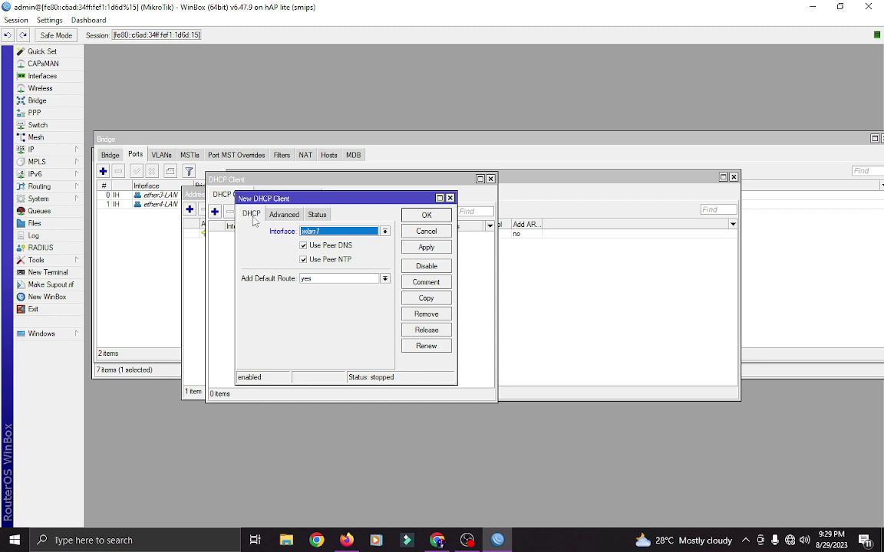
{"action": "left_click", "coordinate": [324, 233]}
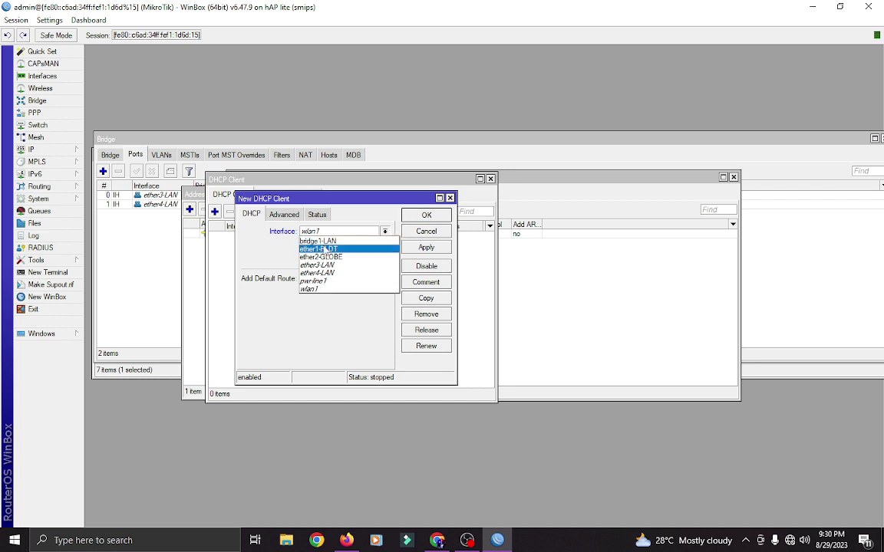
{"action": "left_click", "coordinate": [323, 250]}
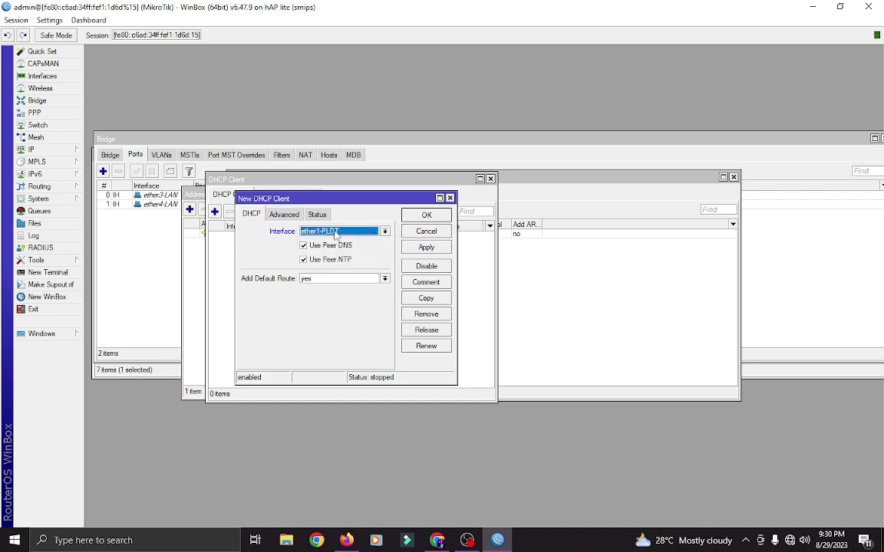
{"action": "left_click", "coordinate": [426, 248]}
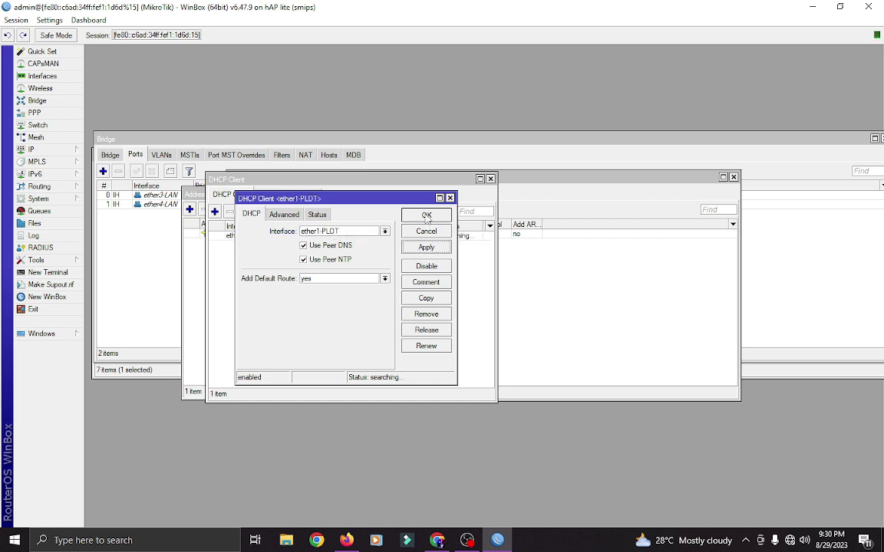
{"action": "left_click", "coordinate": [426, 216]}
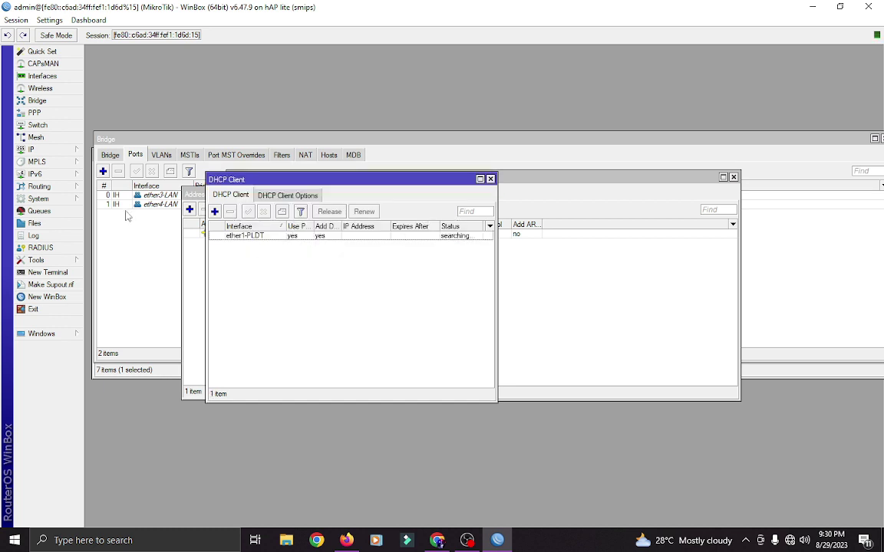
Step: Create a new firewall NAT rule in the srcnat chain with ether1-PLDT as the out interface
{"action": "left_click", "coordinate": [52, 149]}
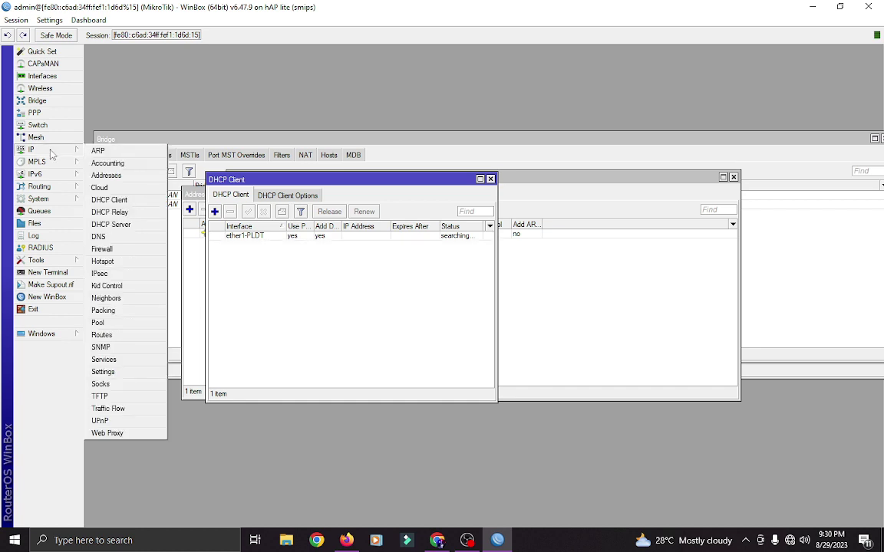
{"action": "left_click", "coordinate": [106, 249]}
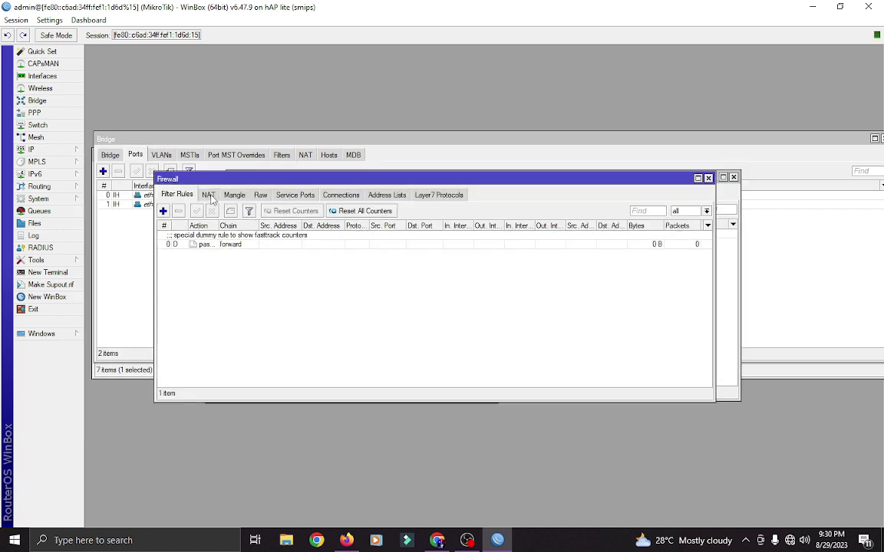
{"action": "left_click", "coordinate": [208, 195]}
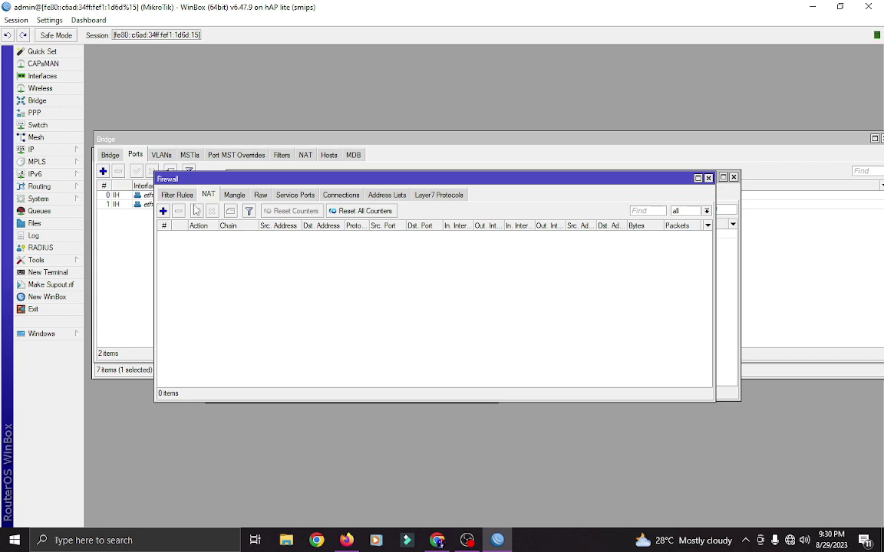
{"action": "left_click", "coordinate": [162, 211]}
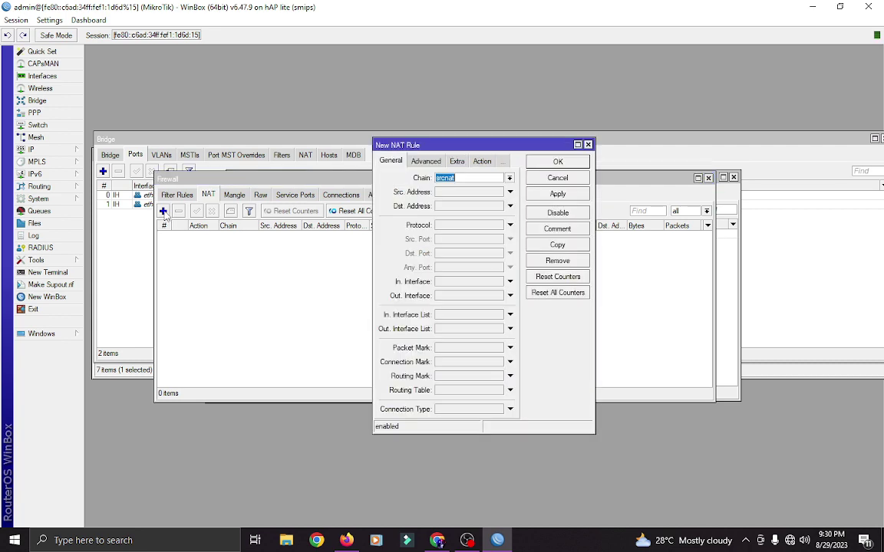
{"action": "left_click_drag", "start_coordinate": [431, 145], "coordinate": [304, 162]}
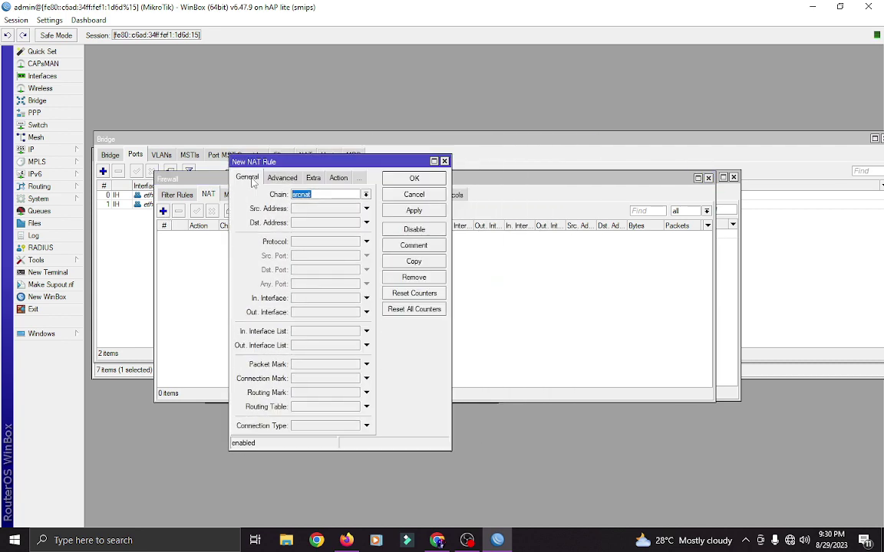
{"action": "left_click", "coordinate": [309, 313]}
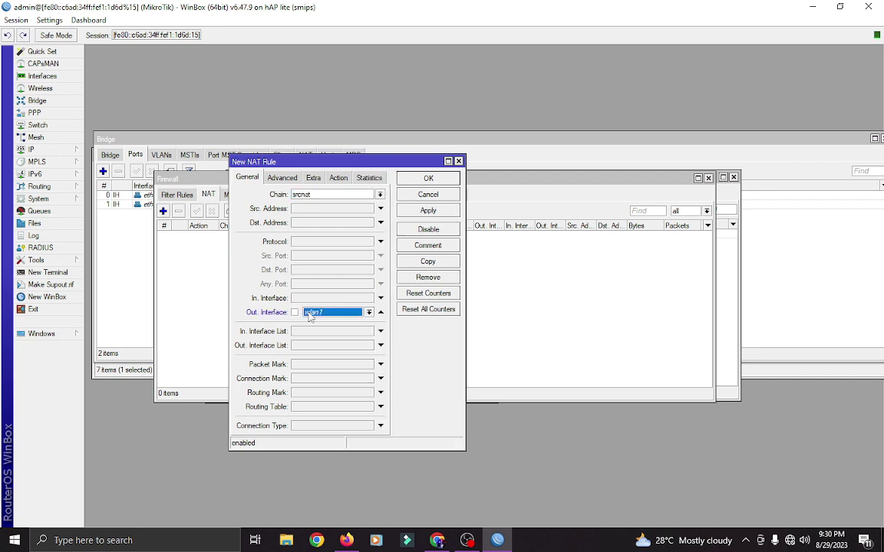
{"action": "left_click", "coordinate": [333, 314]}
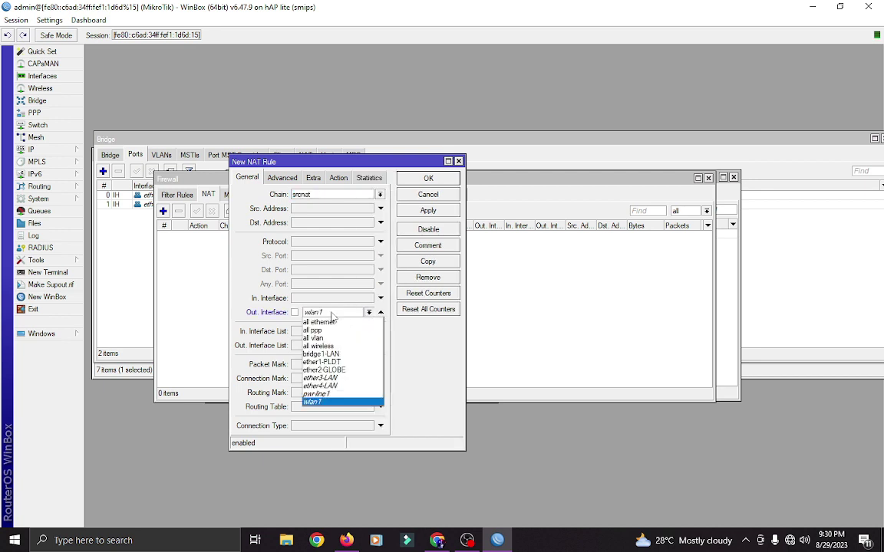
{"action": "left_click", "coordinate": [336, 362]}
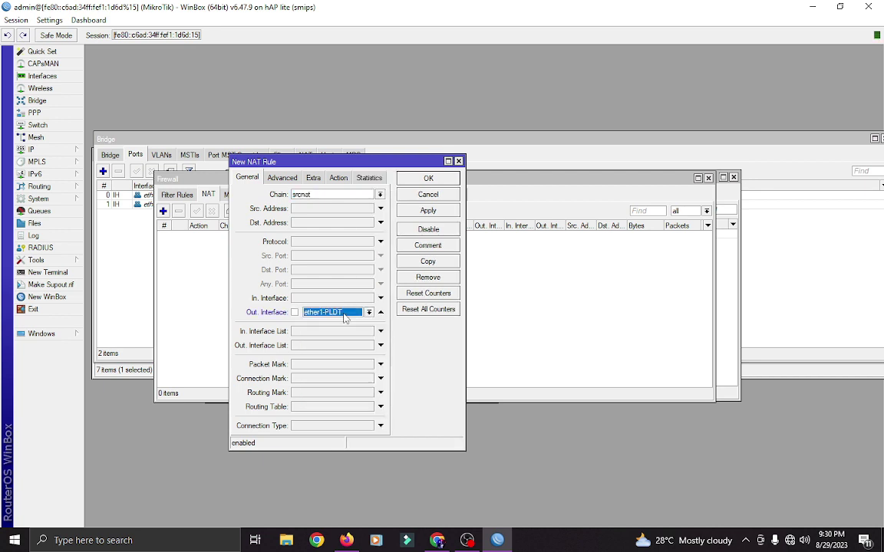
Step: Set the new NAT rule's action to masquerade and save the rule
{"action": "left_click", "coordinate": [338, 178]}
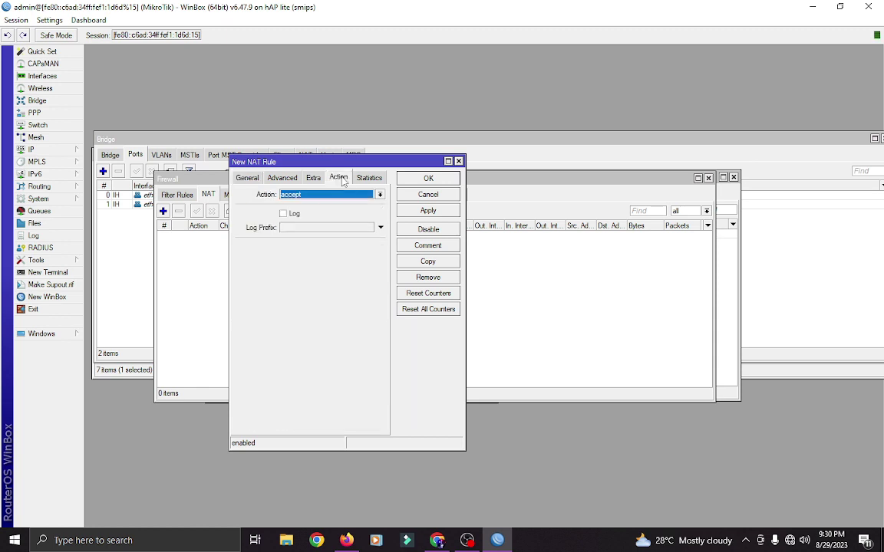
{"action": "left_click", "coordinate": [321, 196]}
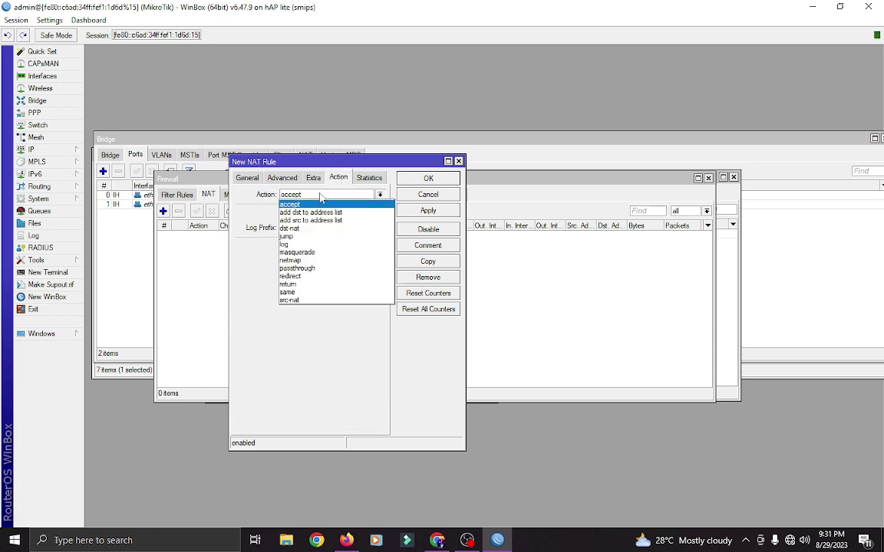
{"action": "left_click", "coordinate": [315, 252]}
{"action": "left_click", "coordinate": [427, 210]}
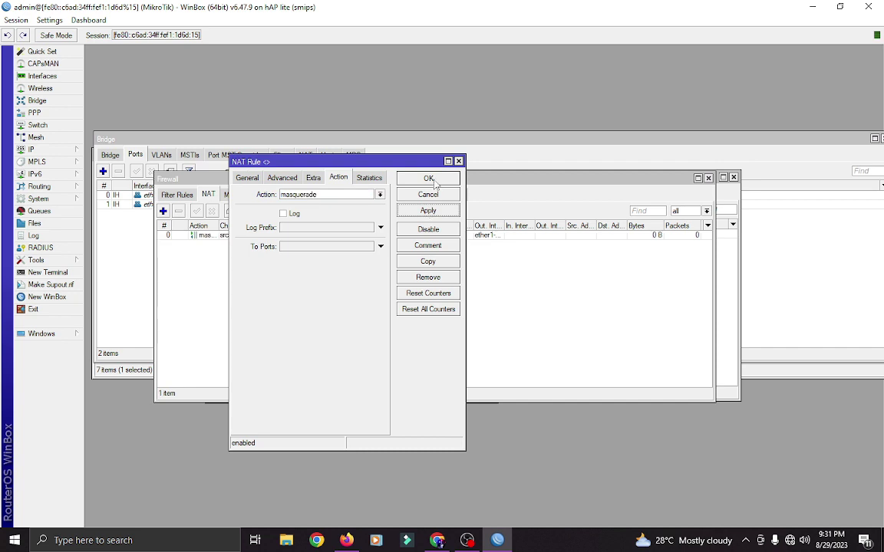
{"action": "left_click", "coordinate": [428, 178]}
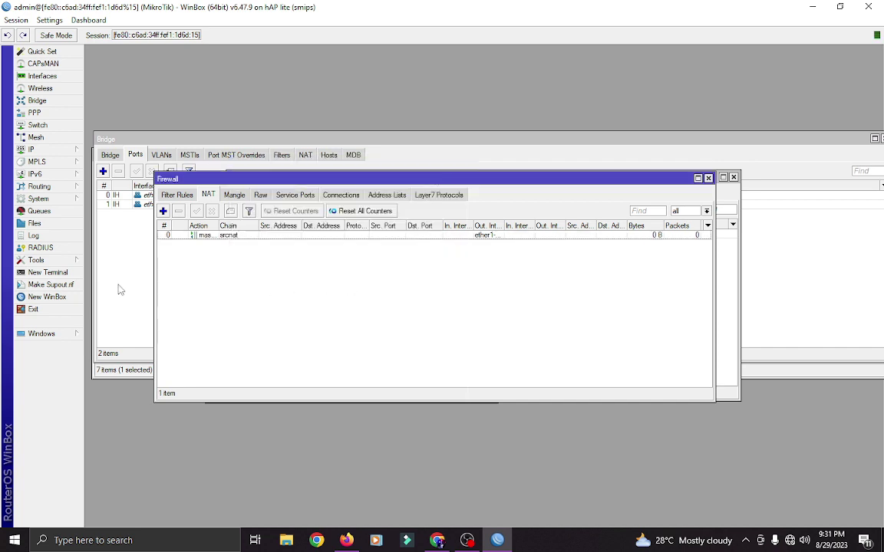
Step: Open a new terminal on the router and ping google to test the internet connection
{"action": "left_click", "coordinate": [63, 274]}
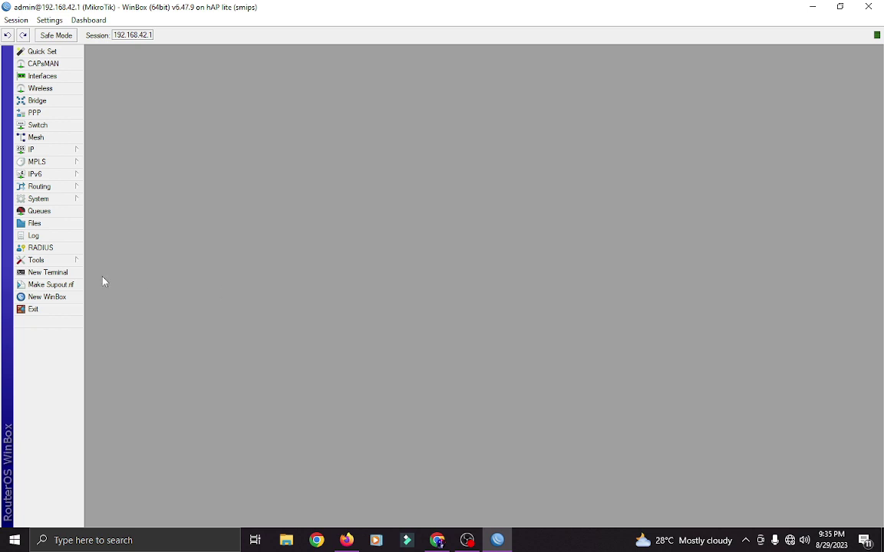
{"action": "left_click", "coordinate": [48, 272]}
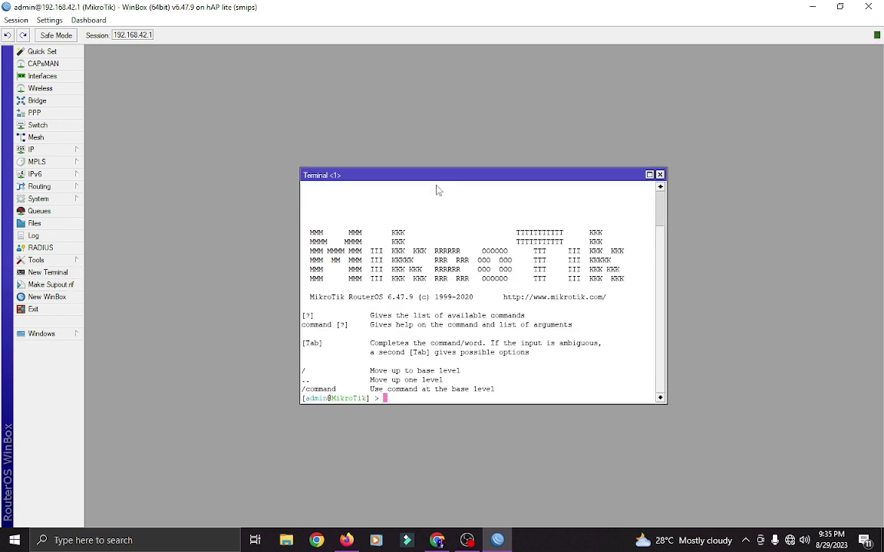
{"action": "left_click_drag", "start_coordinate": [423, 177], "coordinate": [316, 165]}
{"action": "type", "text": "p"}
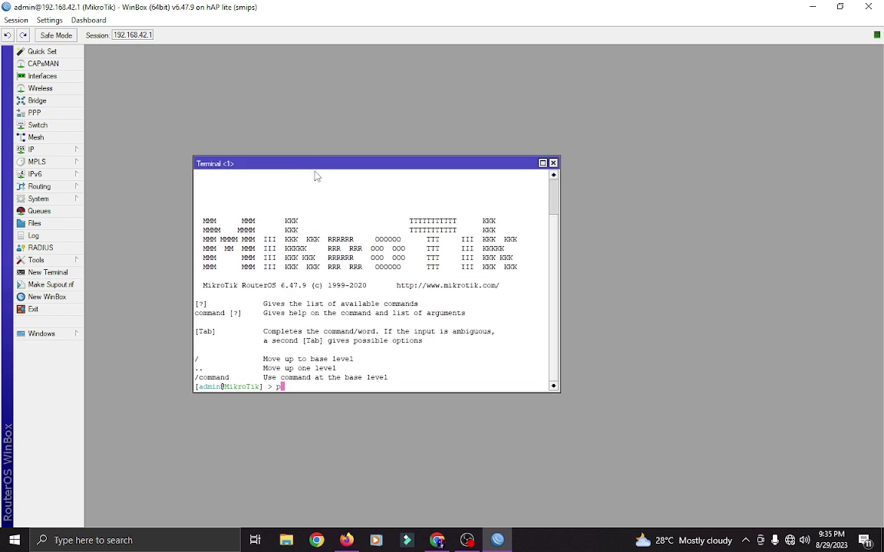
{"action": "type", "text": "ing google"}
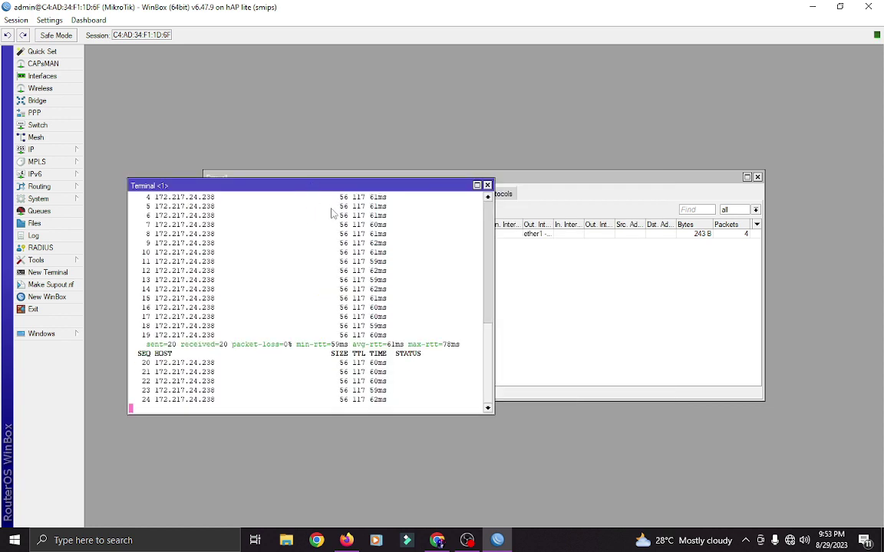
Step: Edit the ether1 - PLDT DHCP client to disable peer DNS and peer NTP and set Add Default Route to no
{"action": "left_click", "coordinate": [37, 150]}
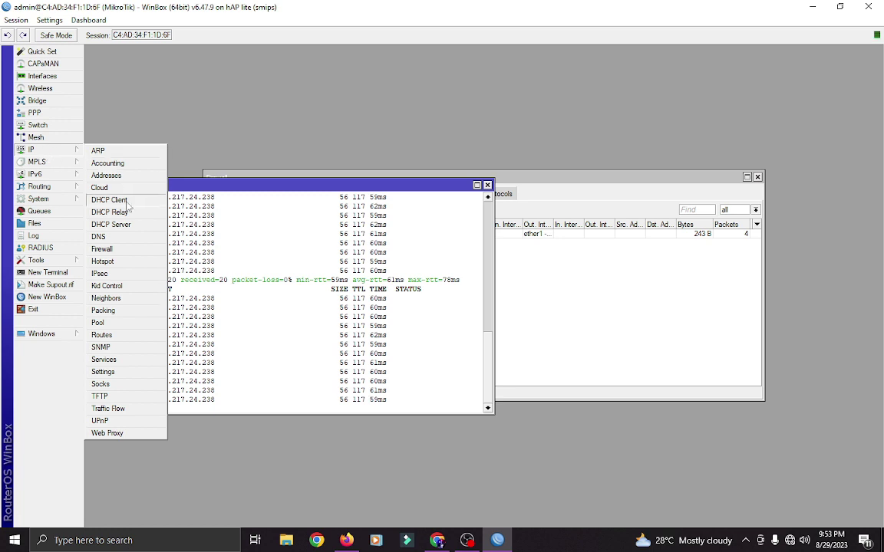
{"action": "left_click", "coordinate": [115, 200]}
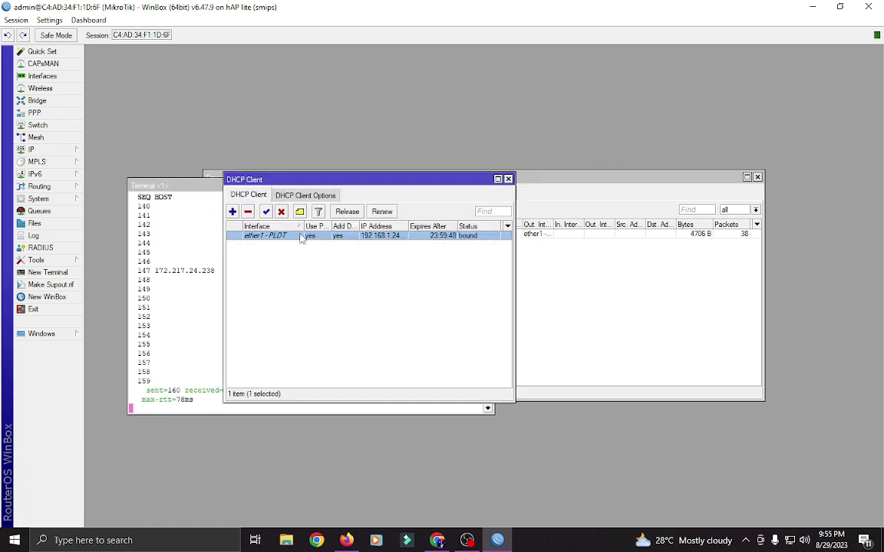
{"action": "double_click", "coordinate": [302, 236]}
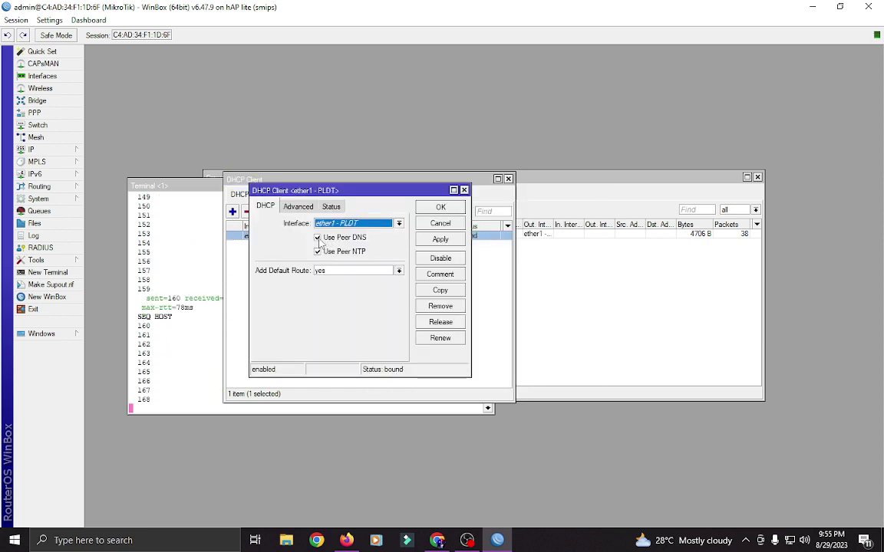
{"action": "left_click", "coordinate": [319, 240]}
{"action": "left_click", "coordinate": [318, 253]}
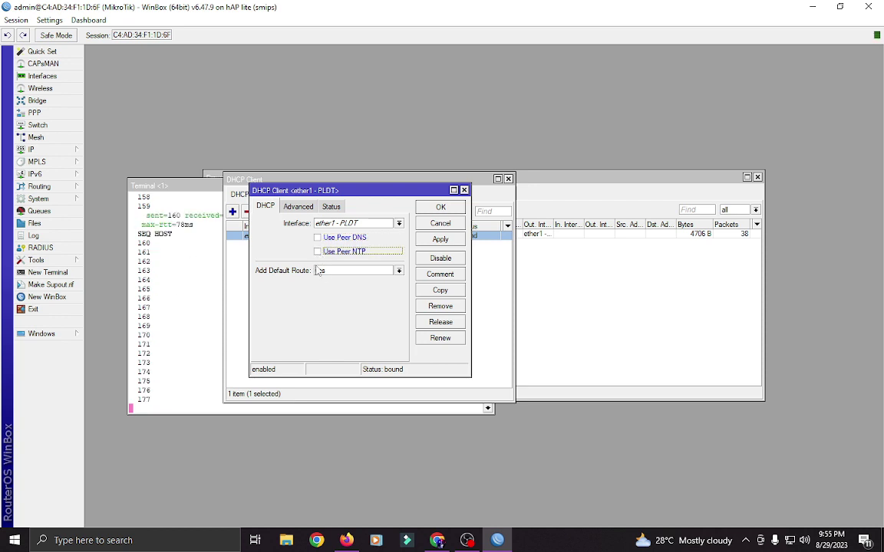
{"action": "left_click", "coordinate": [344, 272]}
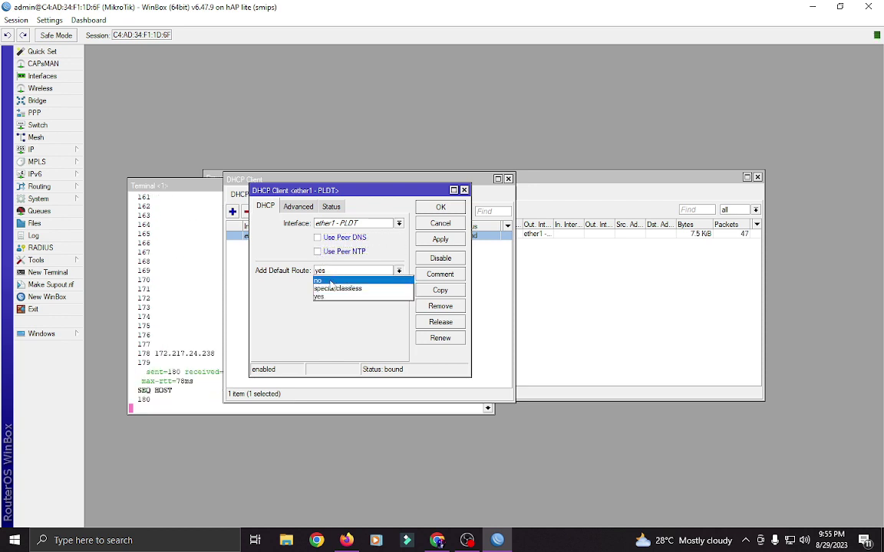
{"action": "left_click", "coordinate": [330, 297]}
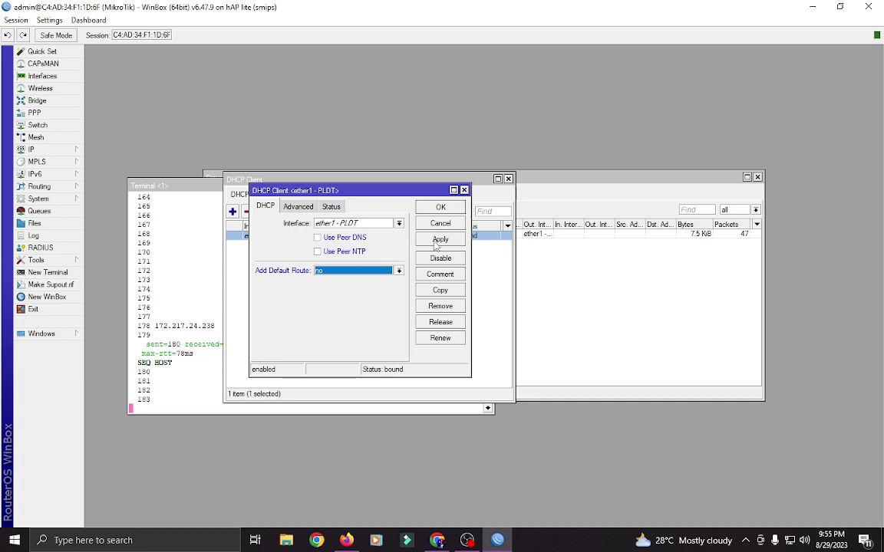
{"action": "left_click", "coordinate": [441, 207]}
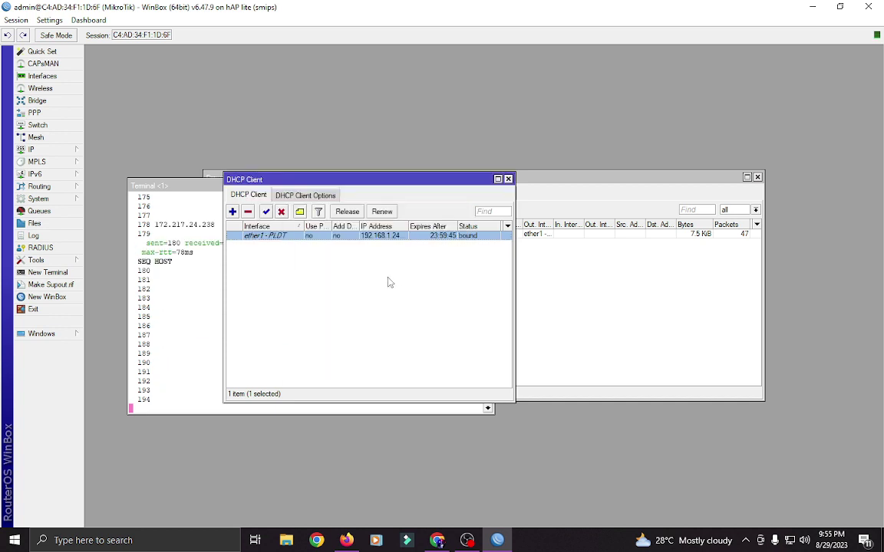
Step: Add a DHCP client on ether2 - GLOBE with peer DNS and peer NTP disabled and Add Default Route set to no
{"action": "left_click_drag", "start_coordinate": [257, 179], "coordinate": [244, 178]}
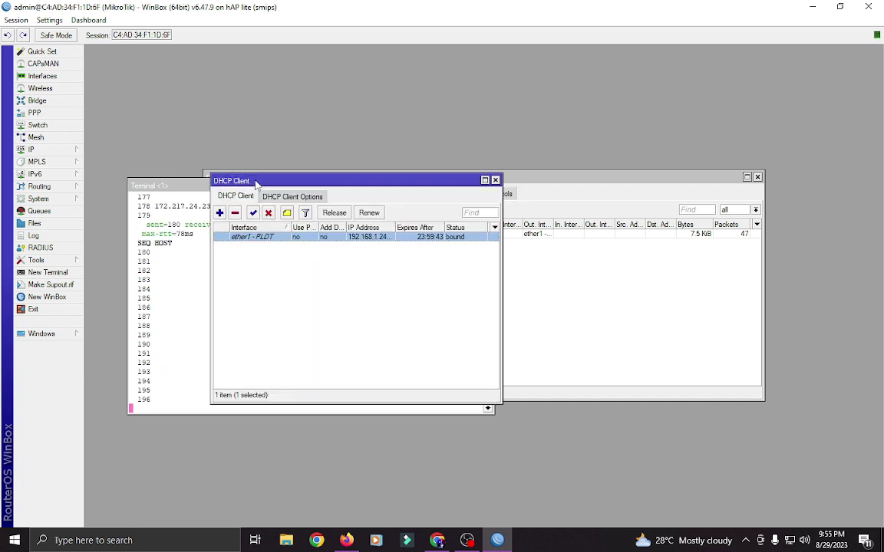
{"action": "left_click", "coordinate": [220, 213]}
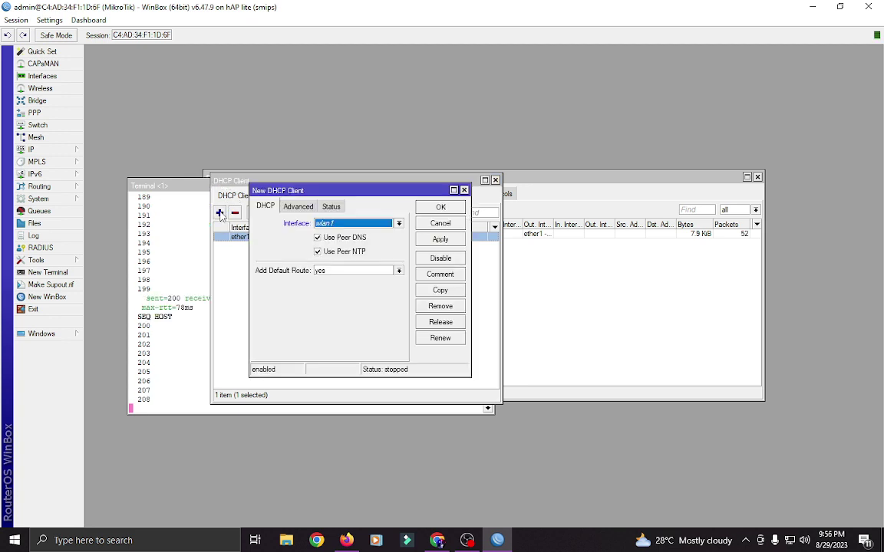
{"action": "left_click", "coordinate": [346, 223]}
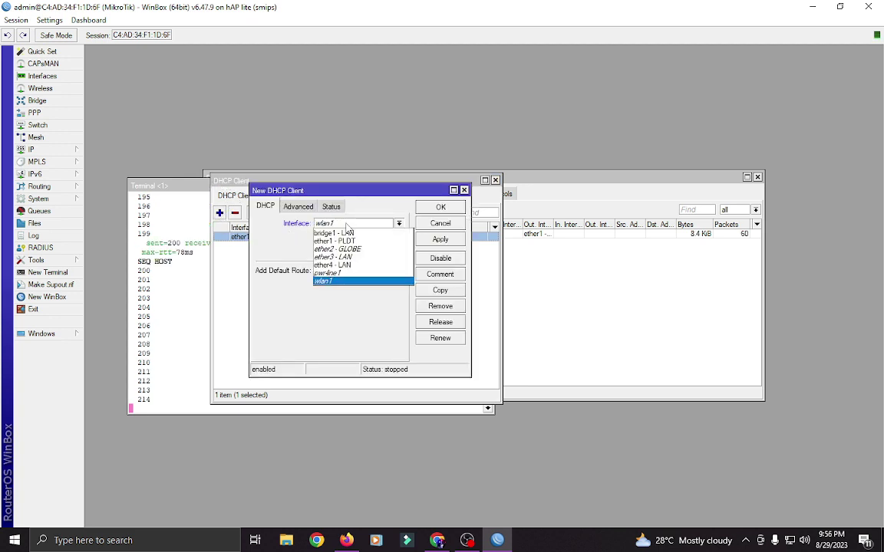
{"action": "left_click", "coordinate": [349, 249]}
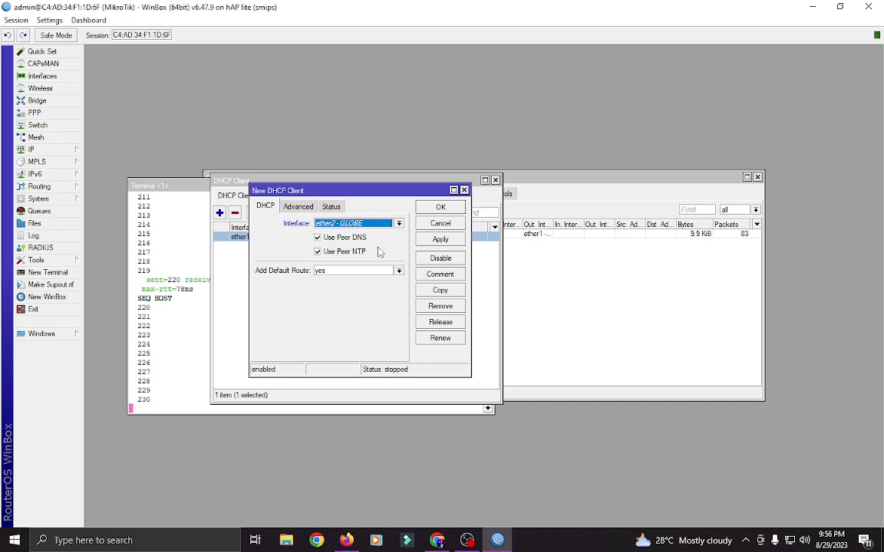
{"action": "left_click", "coordinate": [317, 238]}
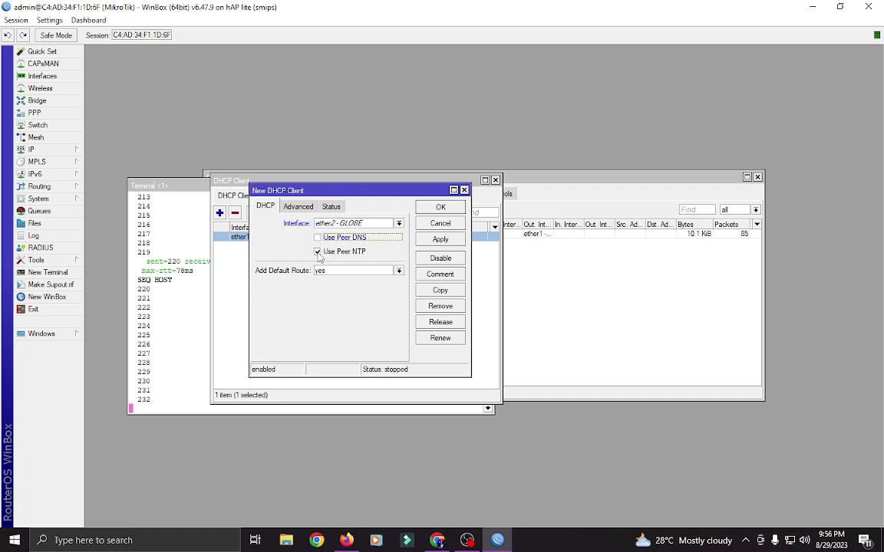
{"action": "left_click", "coordinate": [318, 252]}
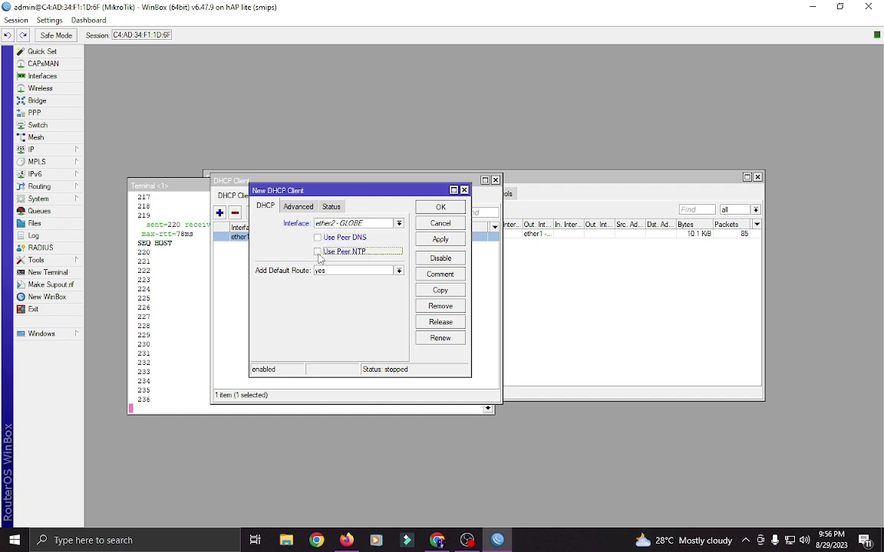
{"action": "left_click", "coordinate": [346, 271]}
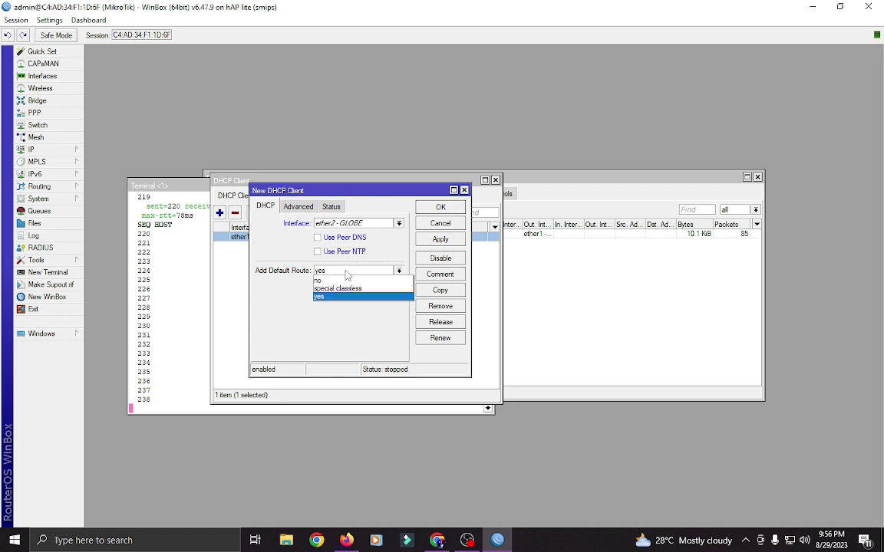
{"action": "left_click", "coordinate": [337, 281]}
{"action": "left_click", "coordinate": [440, 239]}
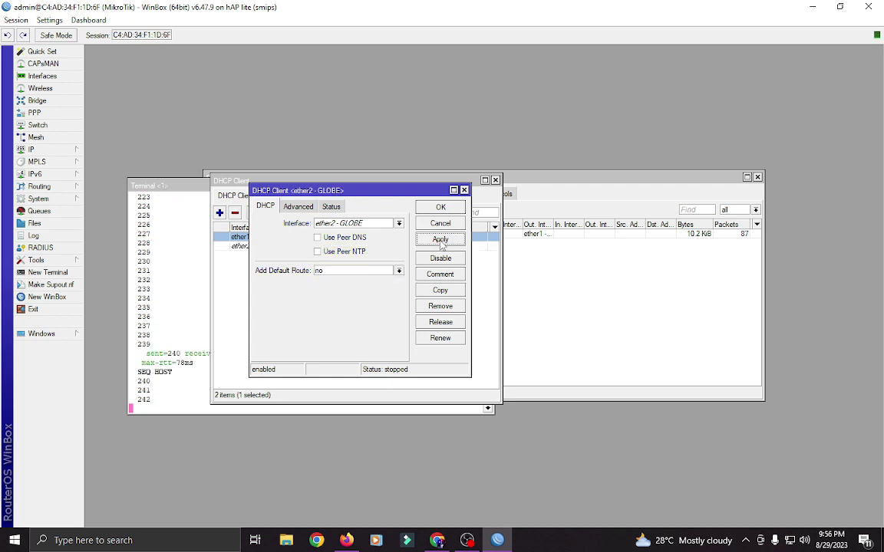
{"action": "left_click", "coordinate": [440, 207]}
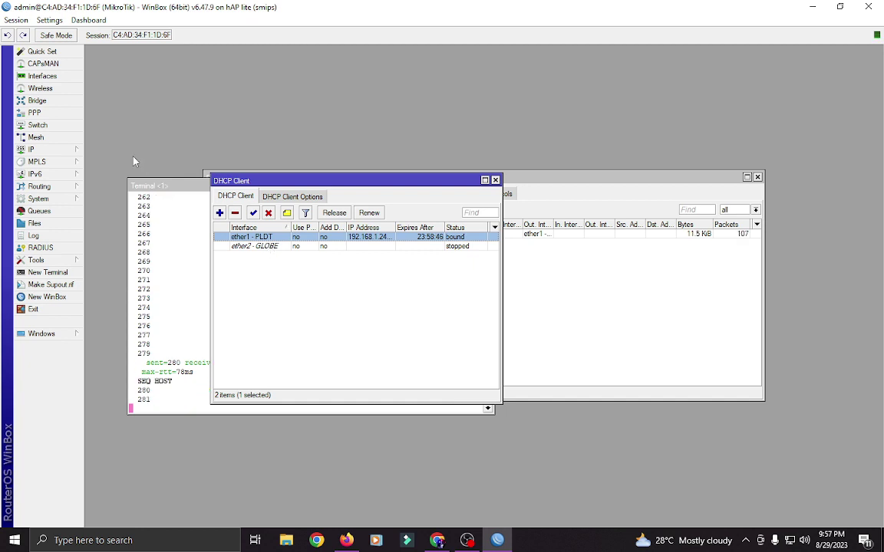
Step: Create a second firewall NAT rule in the srcnat chain with ether2 - GLOBE as the out interface
{"action": "left_click", "coordinate": [31, 149]}
{"action": "left_click", "coordinate": [184, 247]}
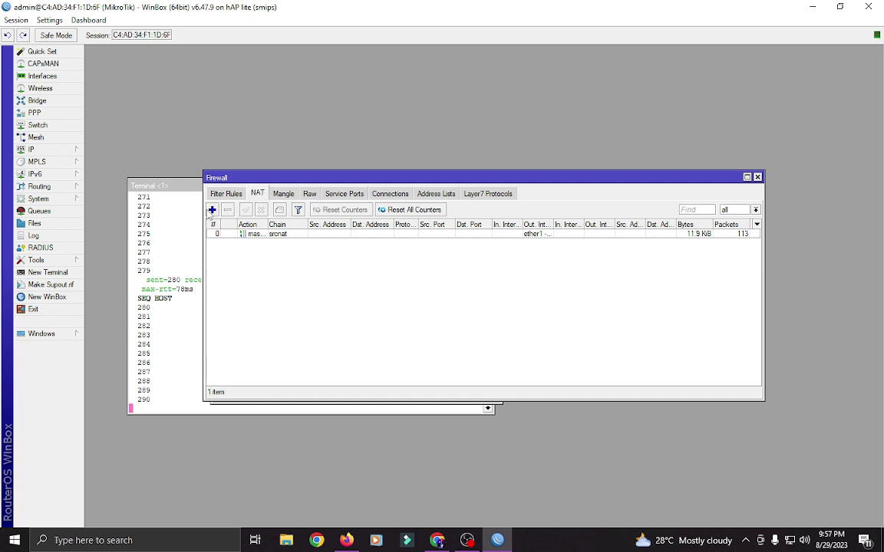
{"action": "left_click", "coordinate": [212, 210]}
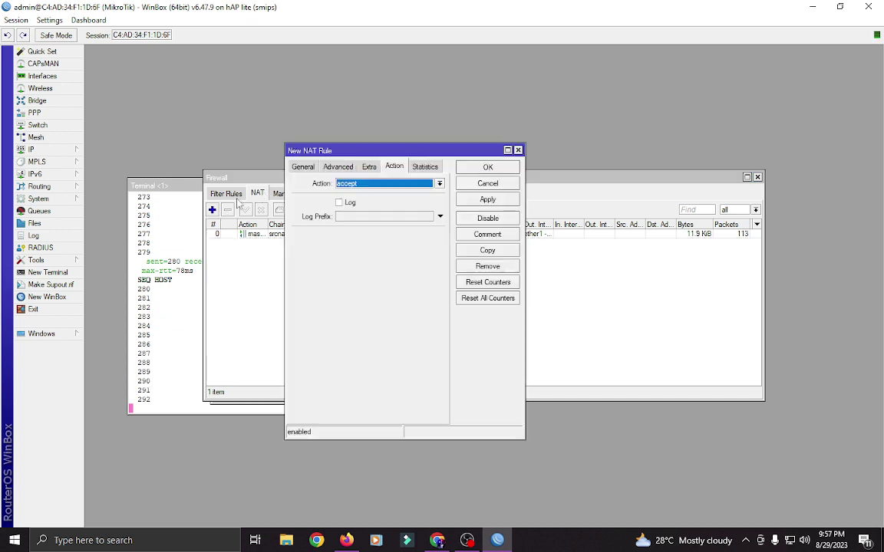
{"action": "left_click", "coordinate": [301, 166]}
{"action": "left_click_drag", "start_coordinate": [307, 149], "coordinate": [246, 176]}
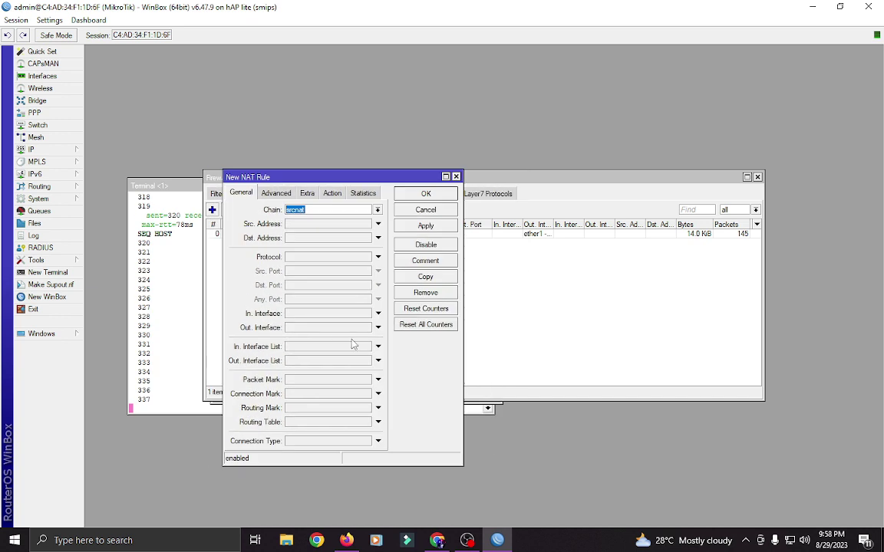
{"action": "left_click", "coordinate": [307, 328]}
{"action": "left_click", "coordinate": [330, 341]}
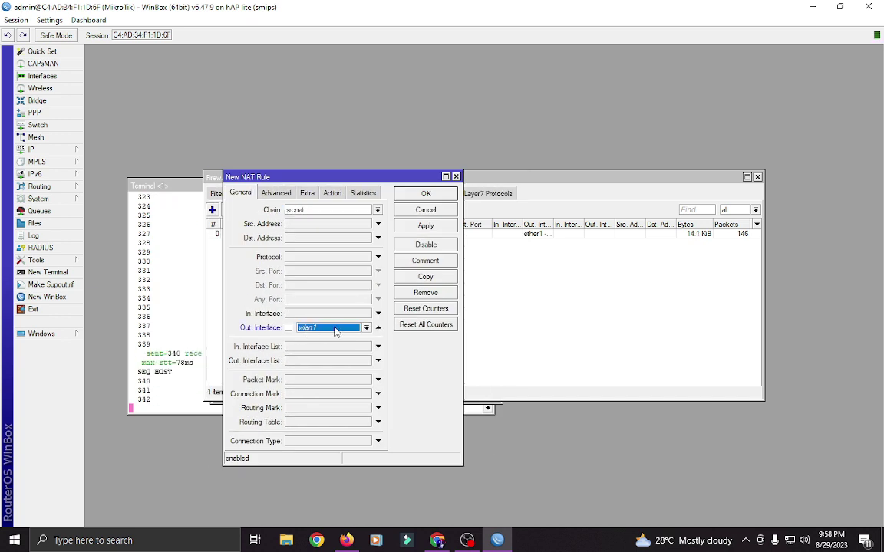
{"action": "left_click", "coordinate": [335, 329]}
{"action": "left_click", "coordinate": [322, 386]}
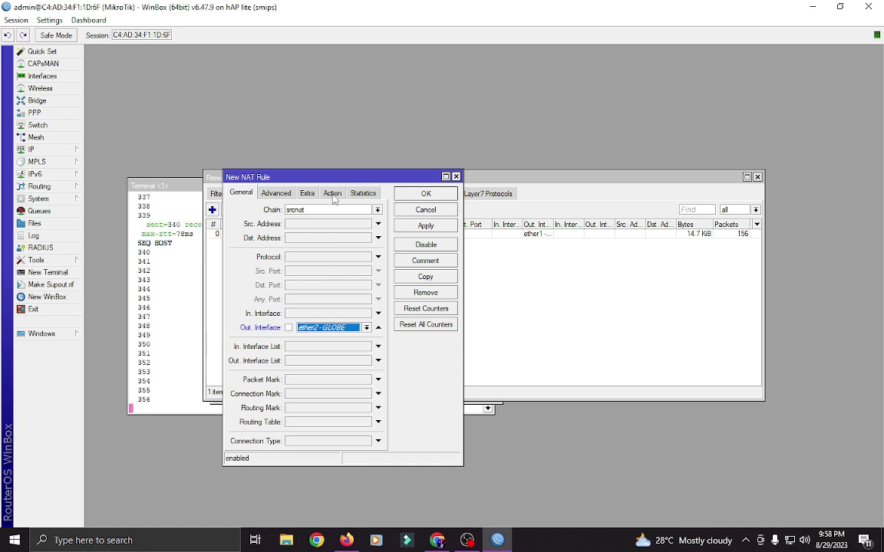
Step: Set the ether2 - GLOBE NAT rule's action to masquerade and save the rule
{"action": "left_click", "coordinate": [332, 193]}
{"action": "left_click", "coordinate": [319, 210]}
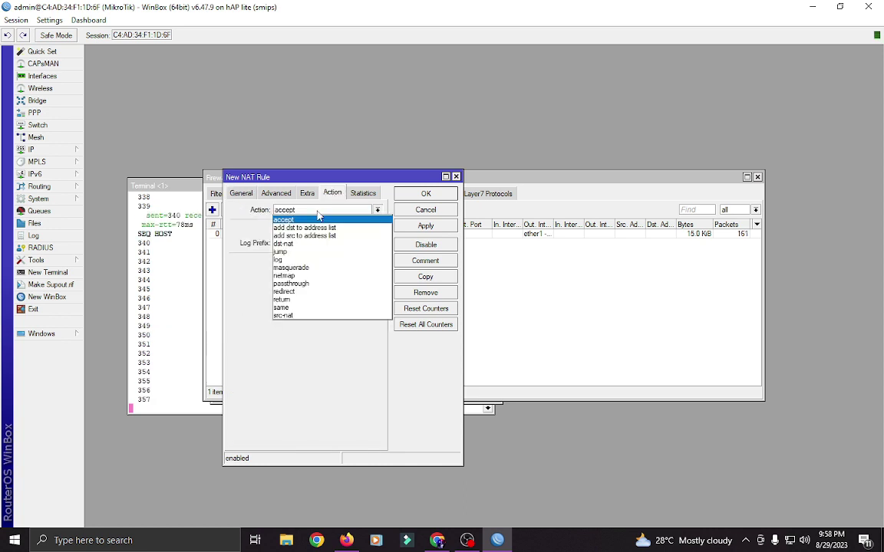
{"action": "left_click", "coordinate": [295, 268]}
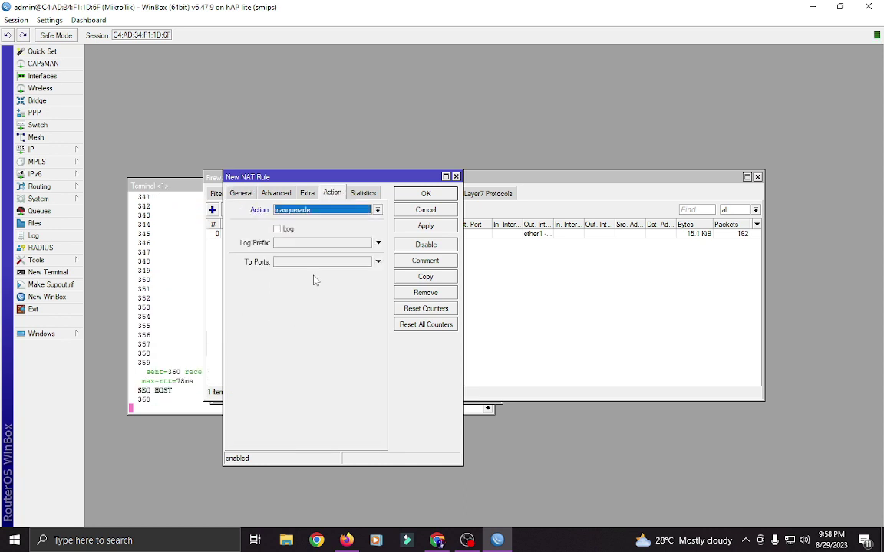
{"action": "left_click", "coordinate": [423, 226]}
{"action": "left_click", "coordinate": [426, 195]}
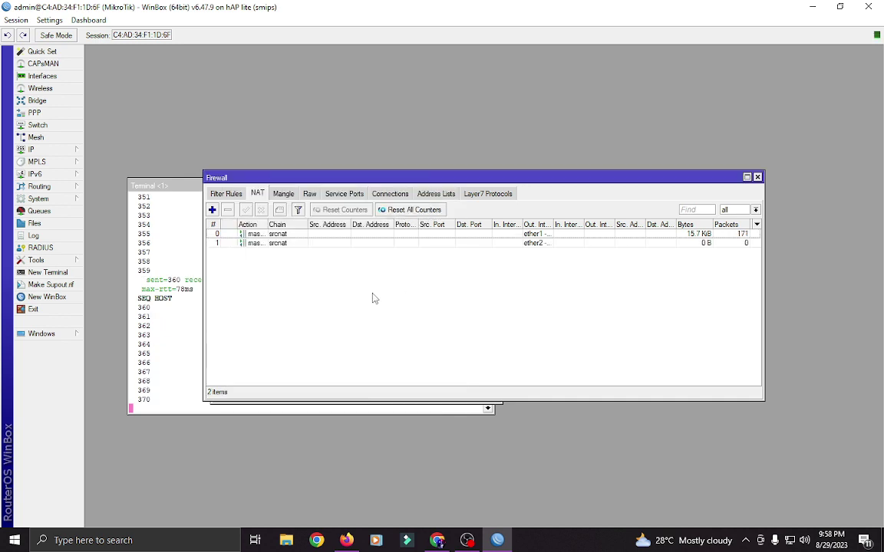
Step: Copy the gateway address 192.168.1.1 from the ether1 - PLDT DHCP client's status and paste it into the open Notepad note
{"action": "left_click", "coordinate": [52, 152]}
{"action": "left_click", "coordinate": [109, 200]}
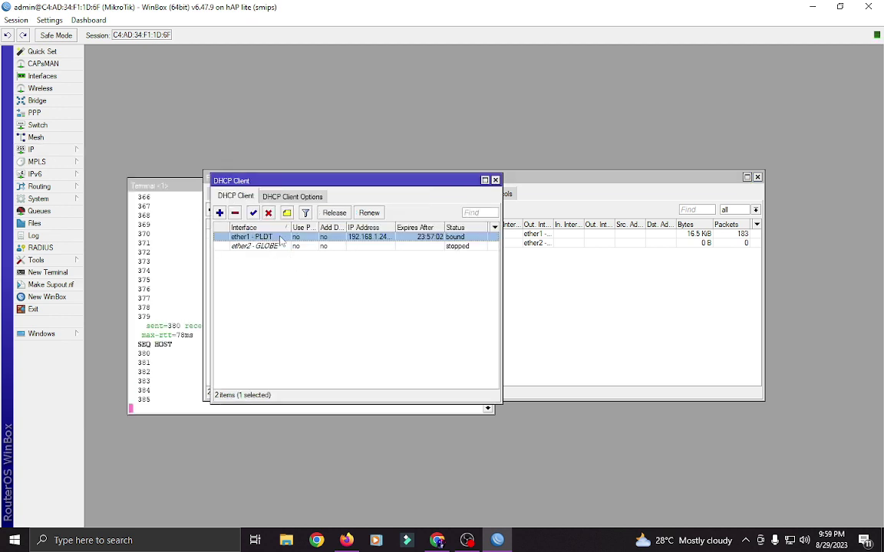
{"action": "double_click", "coordinate": [280, 241]}
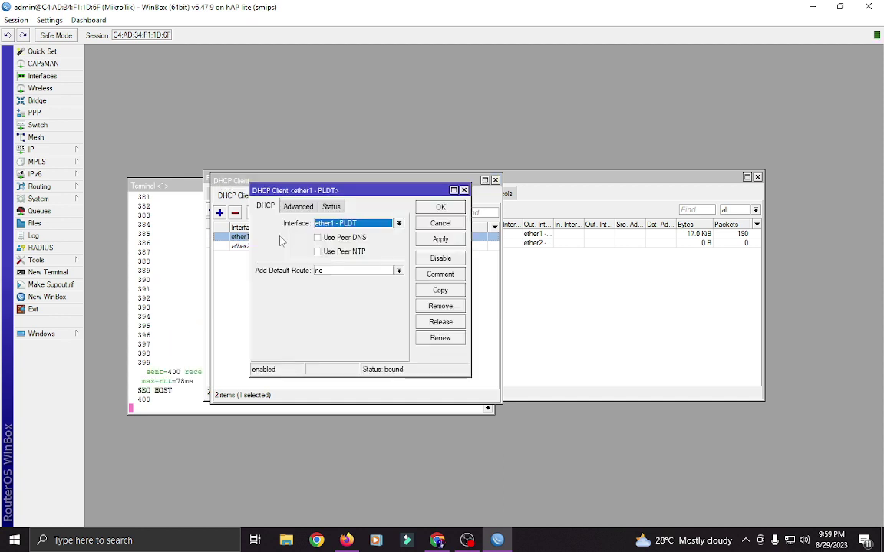
{"action": "left_click", "coordinate": [331, 207]}
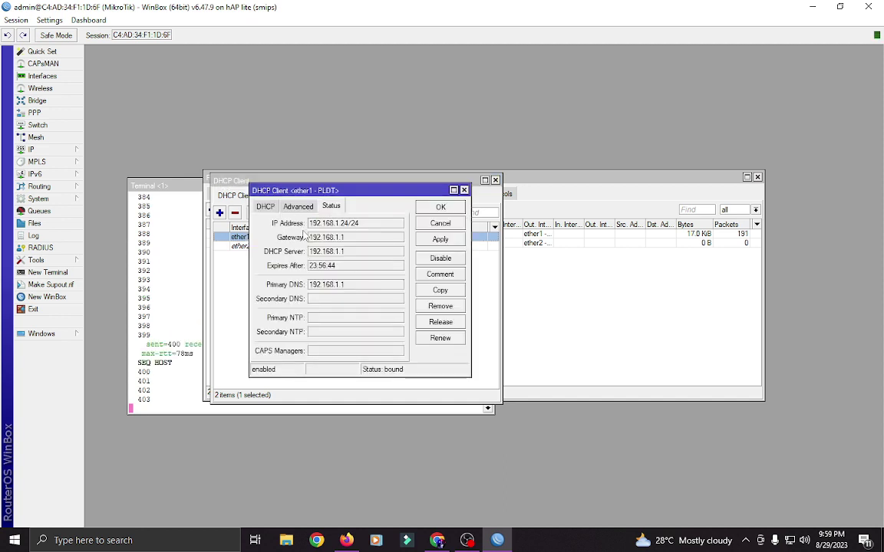
{"action": "left_click_drag", "start_coordinate": [355, 238], "coordinate": [313, 242]}
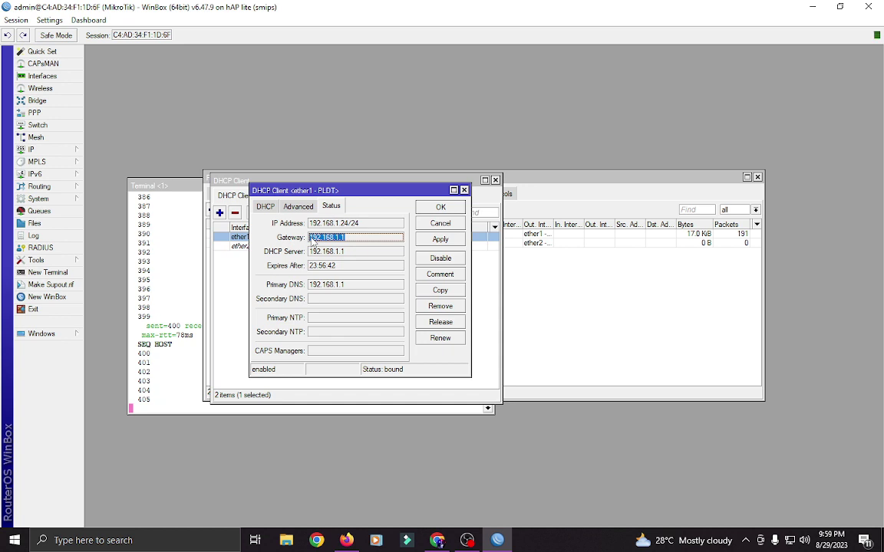
{"action": "right_click", "coordinate": [334, 238]}
{"action": "left_click", "coordinate": [347, 244]}
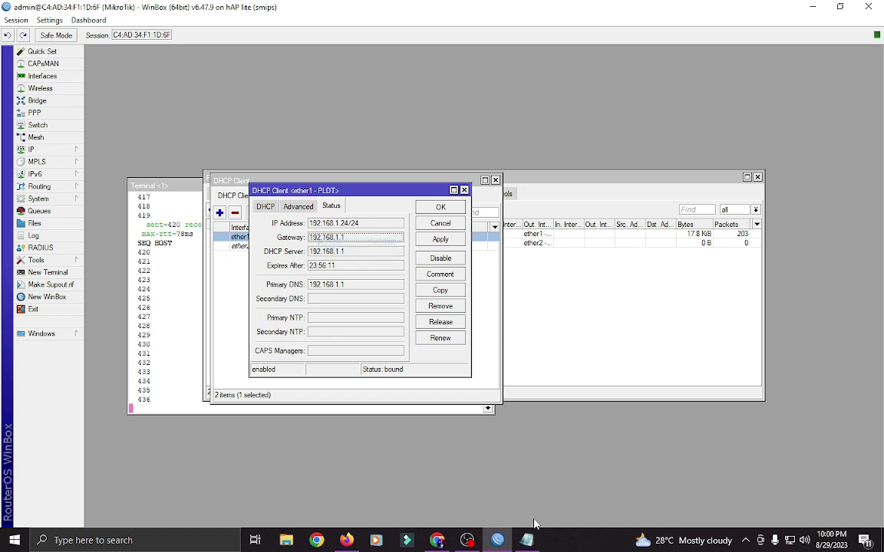
{"action": "left_click", "coordinate": [537, 543]}
{"action": "key", "text": "ctrl+v"}
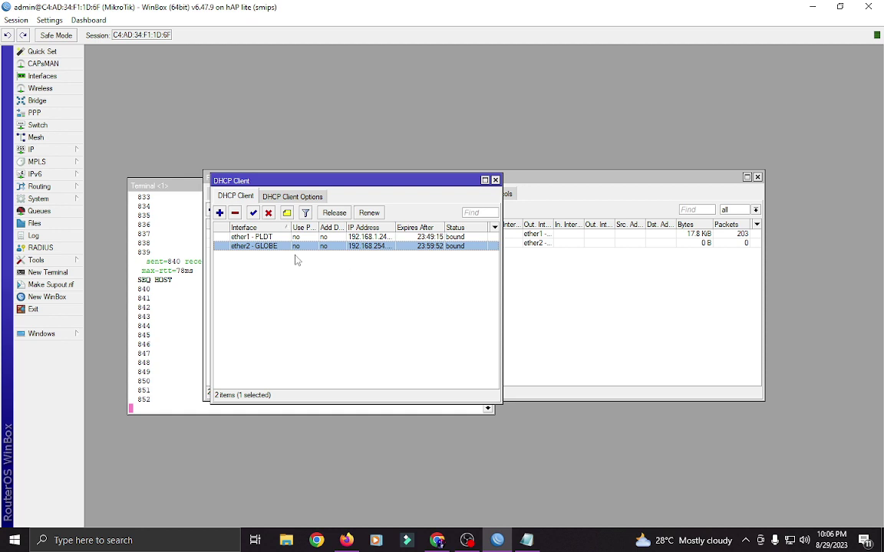
Step: Copy the gateway address 192.168.254.254 from the ether2 - GLOBE DHCP client's status
{"action": "double_click", "coordinate": [306, 246]}
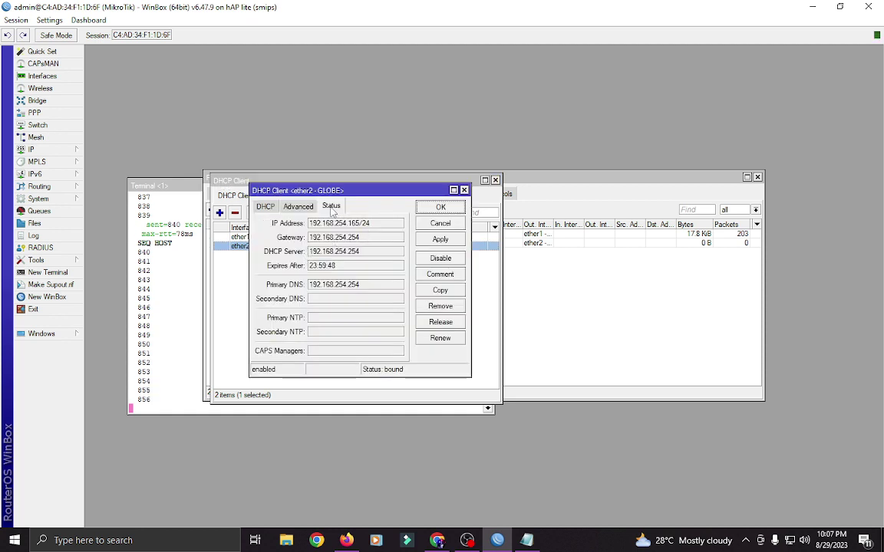
{"action": "left_click_drag", "start_coordinate": [364, 240], "coordinate": [311, 242]}
{"action": "right_click", "coordinate": [317, 241]}
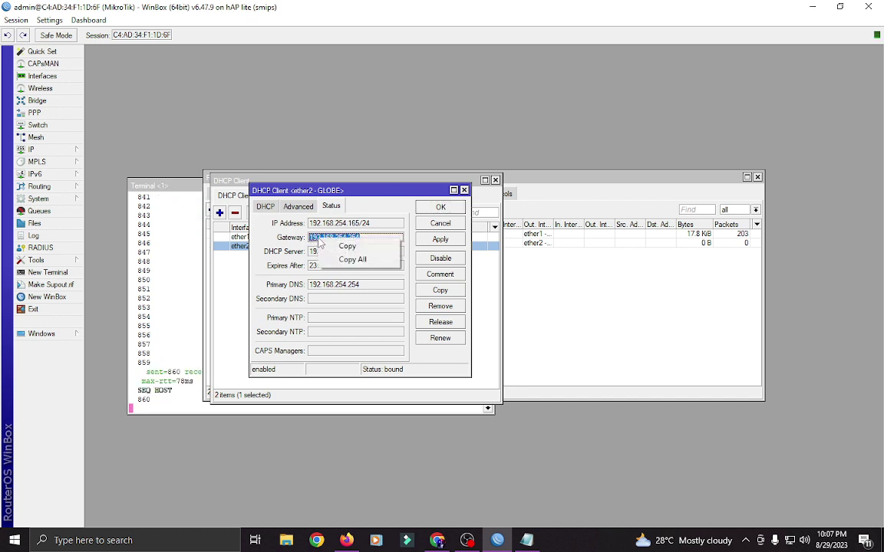
{"action": "left_click", "coordinate": [346, 244]}
Step: Create a firewall mangle rule in the prerouting chain with destination address 10.0.5.0/24
{"action": "left_click", "coordinate": [591, 178]}
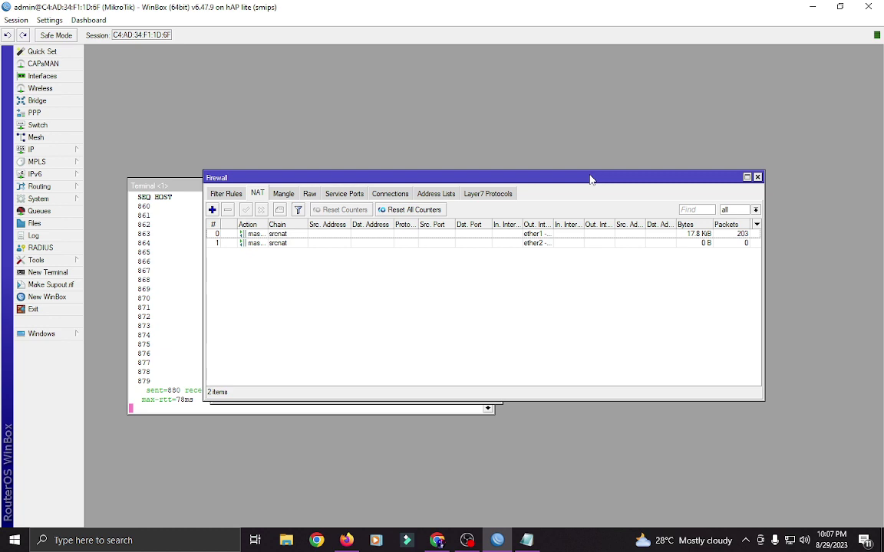
{"action": "left_click", "coordinate": [46, 150]}
{"action": "left_click_drag", "start_coordinate": [313, 179], "coordinate": [299, 177]}
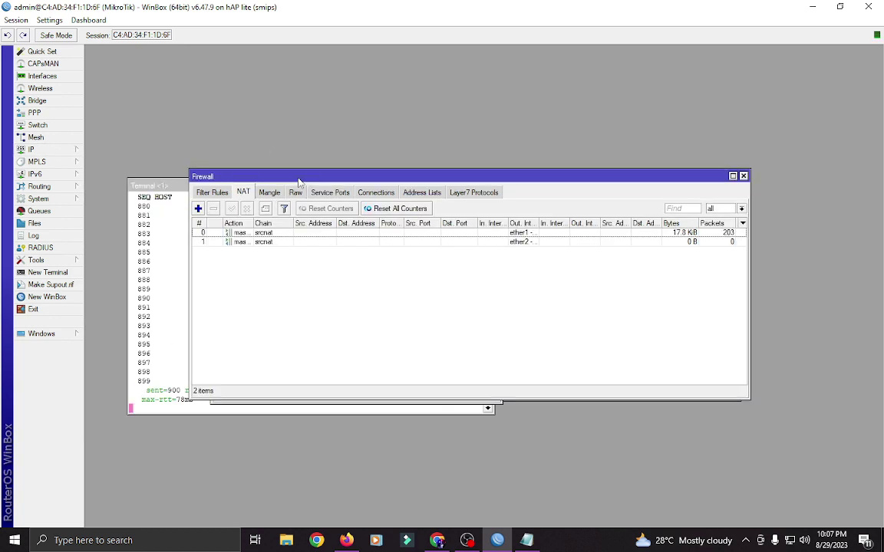
{"action": "left_click", "coordinate": [270, 193]}
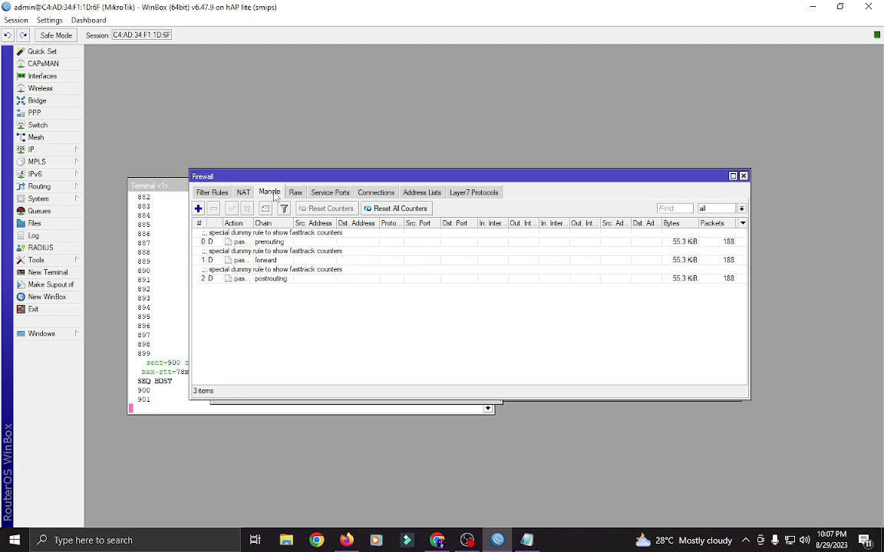
{"action": "left_click", "coordinate": [198, 209]}
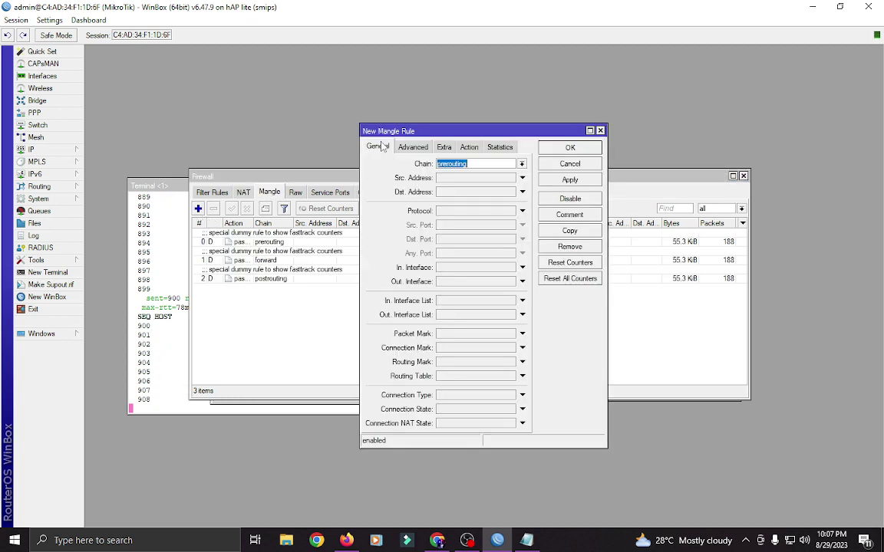
{"action": "left_click_drag", "start_coordinate": [412, 135], "coordinate": [287, 149]}
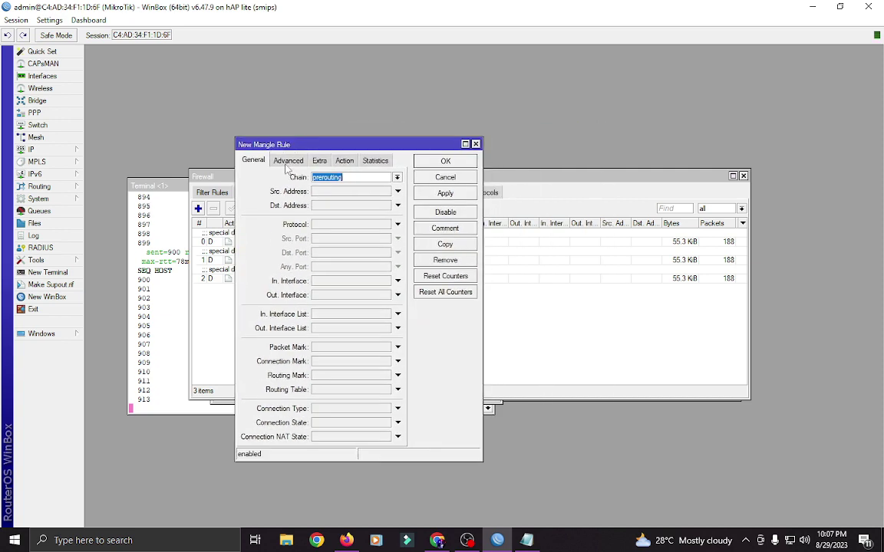
{"action": "left_click", "coordinate": [333, 207]}
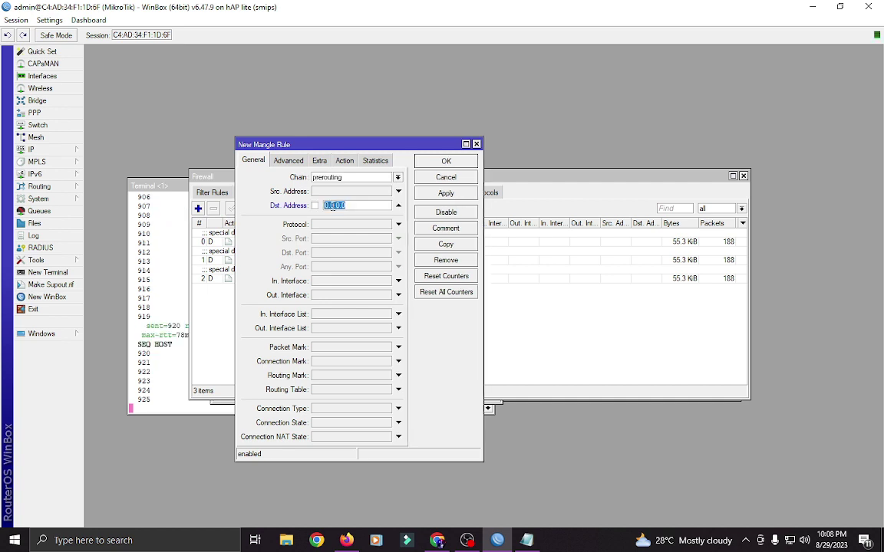
{"action": "type", "text": "10.0.5."}
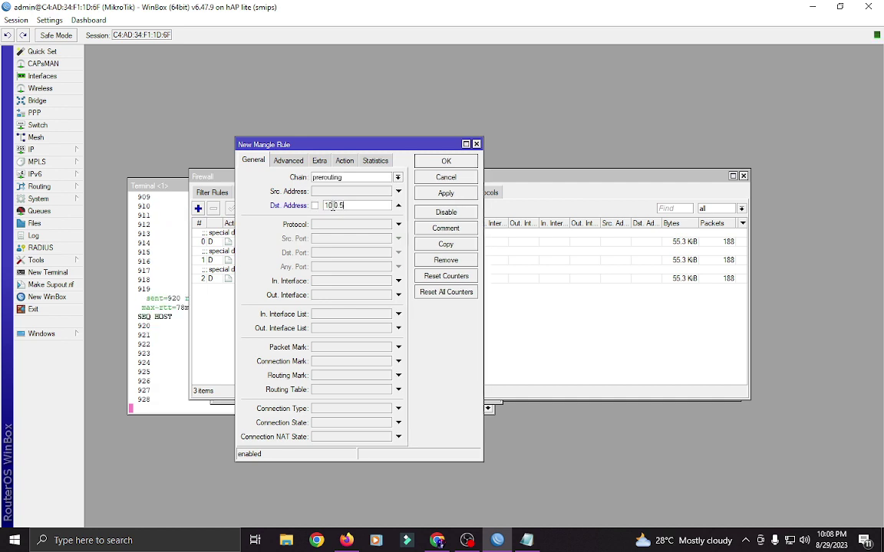
{"action": "type", "text": "0/24"}
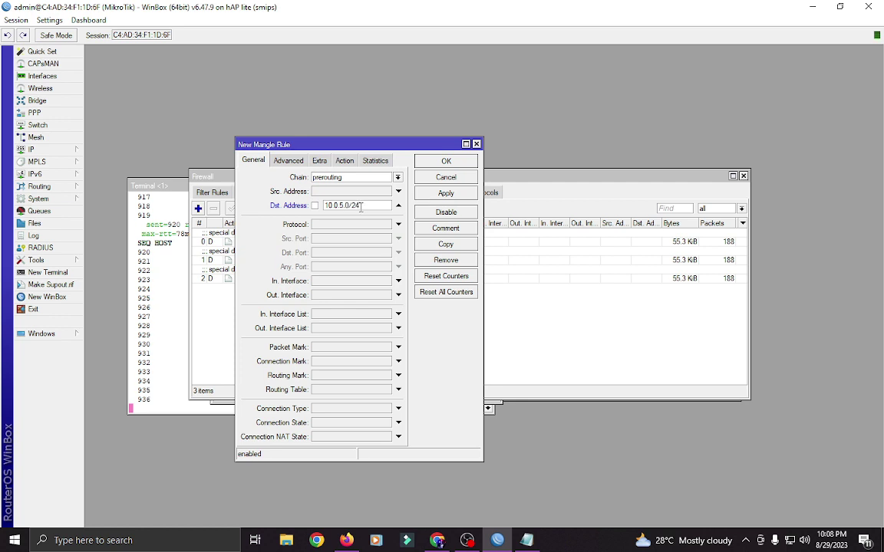
Step: Give the 10.0.5.0/24 mangle rule the accept action and the comment "accept rule", and save it
{"action": "left_click", "coordinate": [345, 162]}
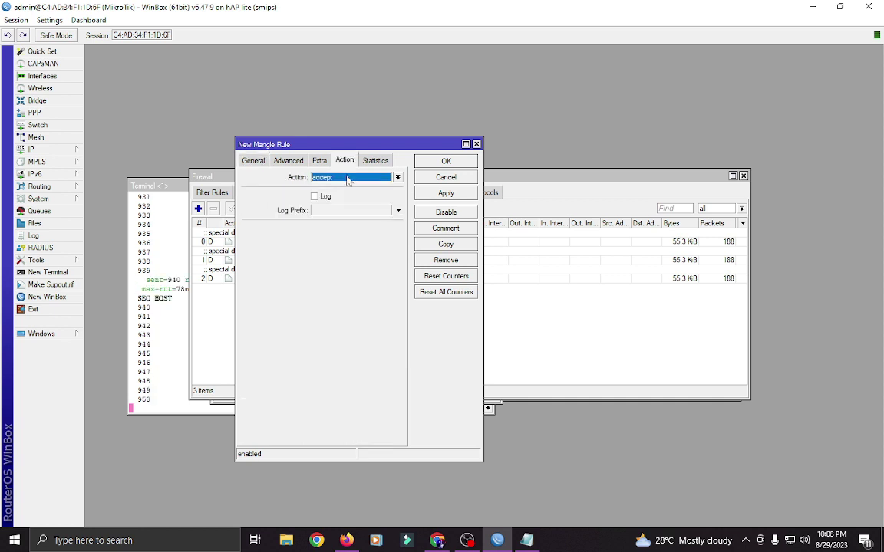
{"action": "left_click", "coordinate": [347, 180]}
{"action": "left_click", "coordinate": [348, 182]}
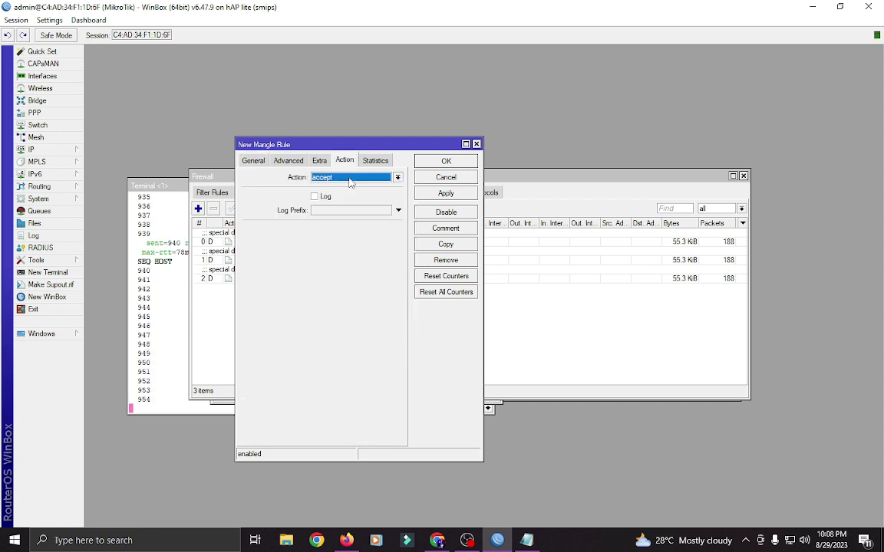
{"action": "left_click", "coordinate": [447, 229]}
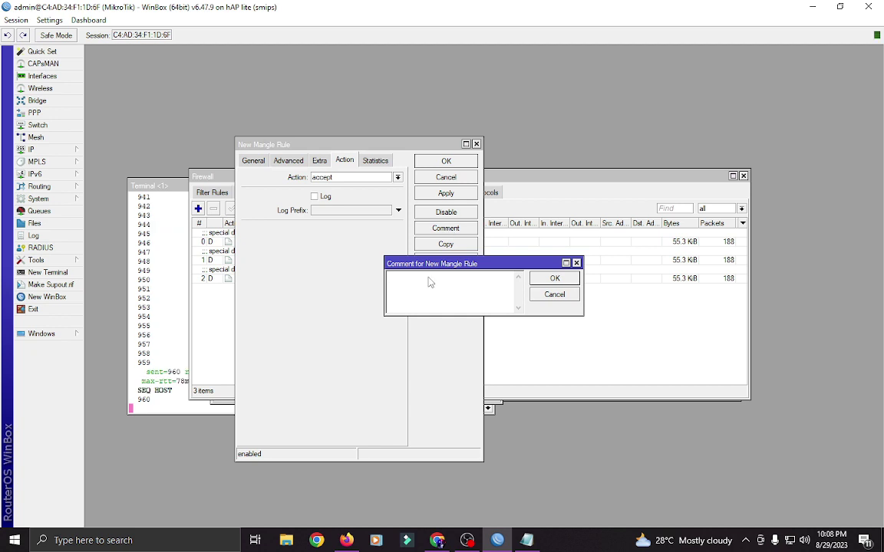
{"action": "type", "text": "ac"}
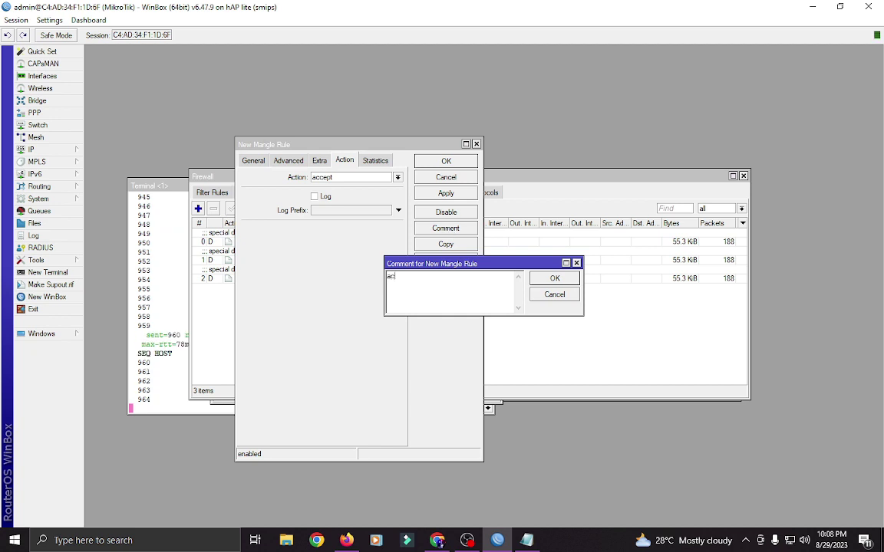
{"action": "type", "text": "cept rule"}
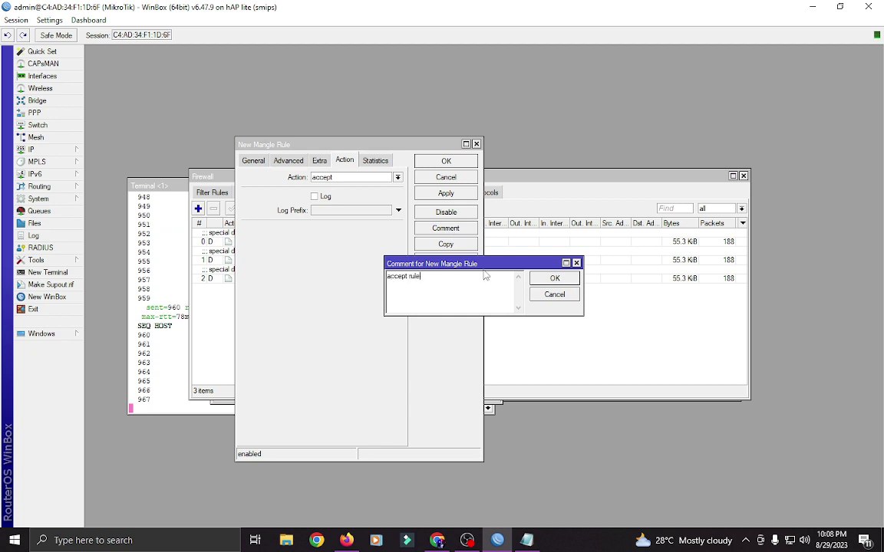
{"action": "left_click", "coordinate": [552, 278]}
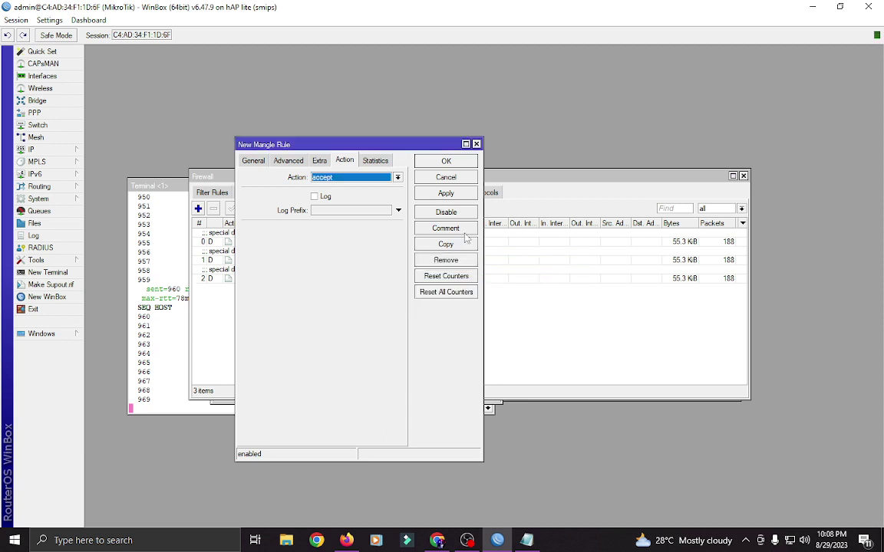
{"action": "left_click", "coordinate": [447, 194]}
{"action": "left_click", "coordinate": [452, 165]}
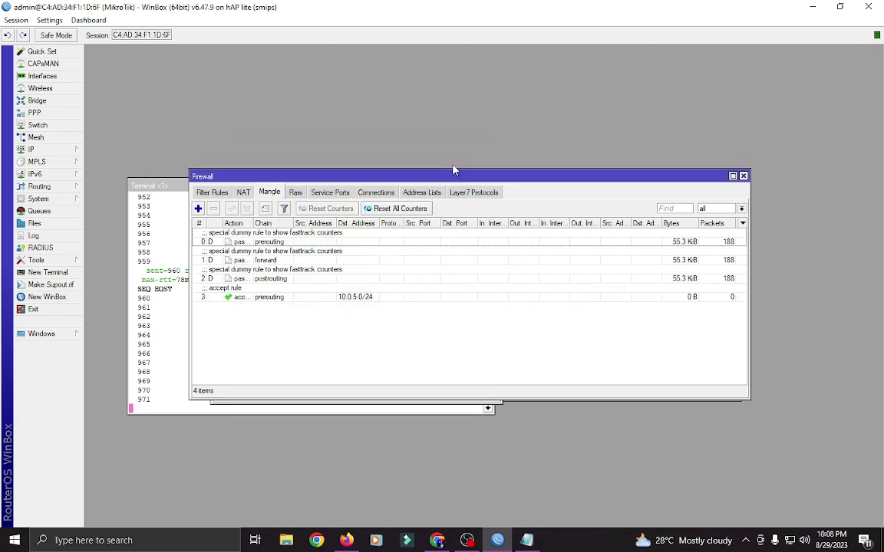
Step: Add a prerouting mangle rule for destination address 192.168.254.0/24 with the accept action and no comment
{"action": "left_click", "coordinate": [198, 210]}
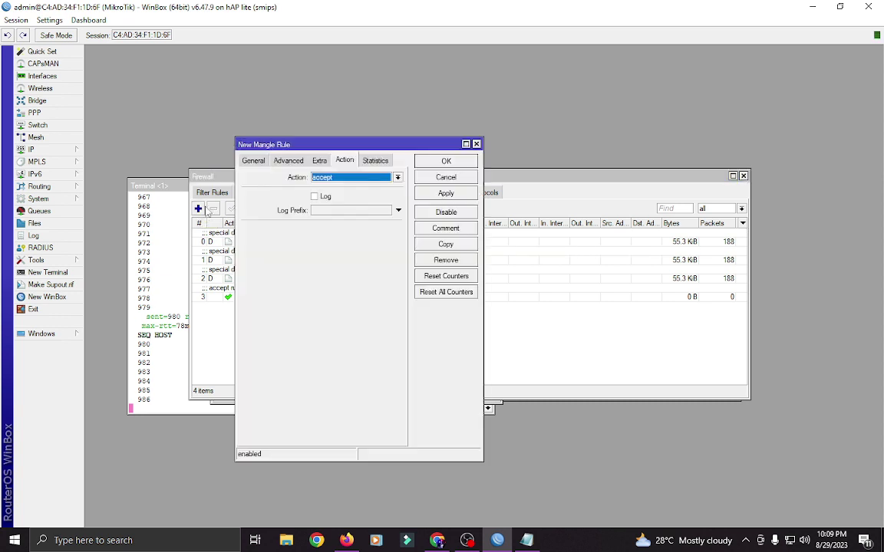
{"action": "left_click", "coordinate": [254, 162]}
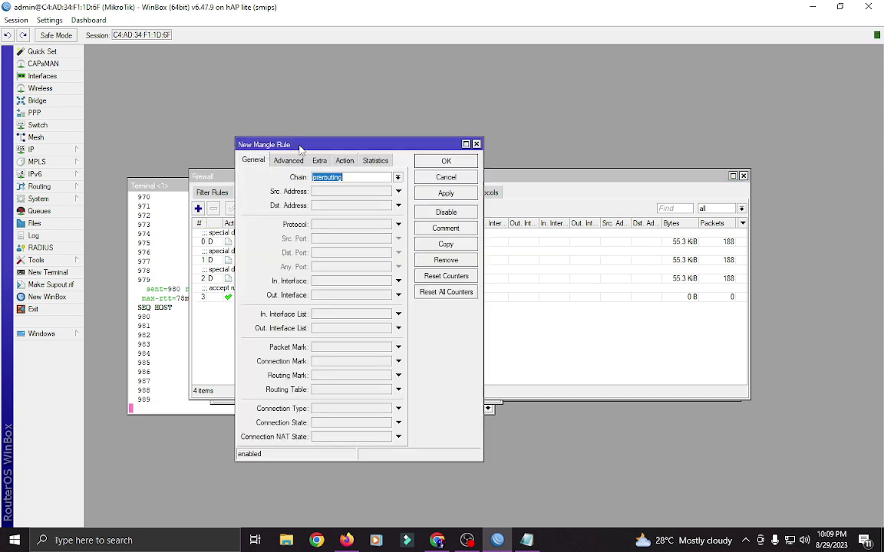
{"action": "left_click", "coordinate": [322, 206]}
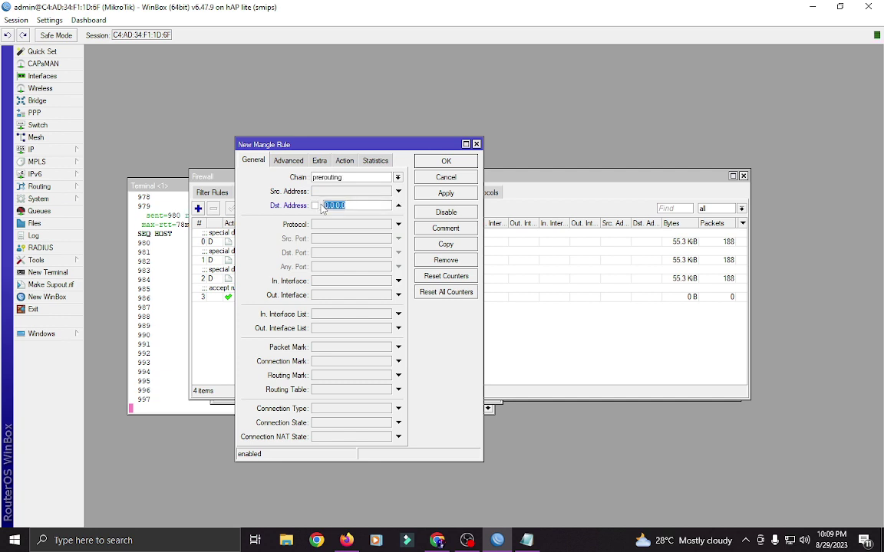
{"action": "type", "text": "192.168"}
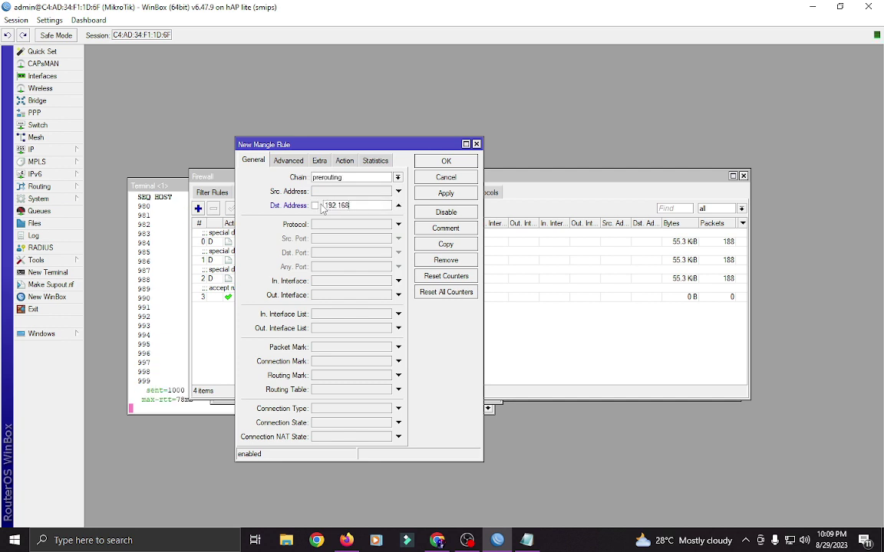
{"action": "type", "text": ".254.0/24"}
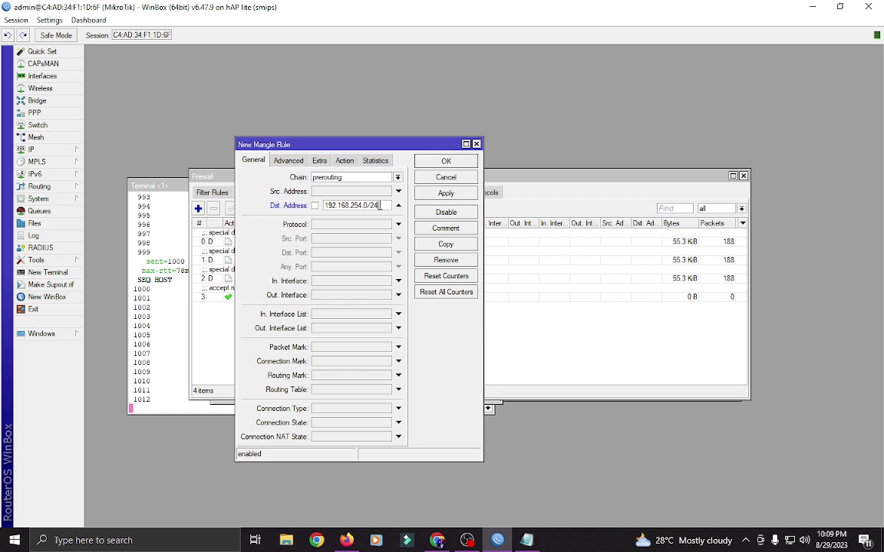
{"action": "left_click", "coordinate": [344, 162]}
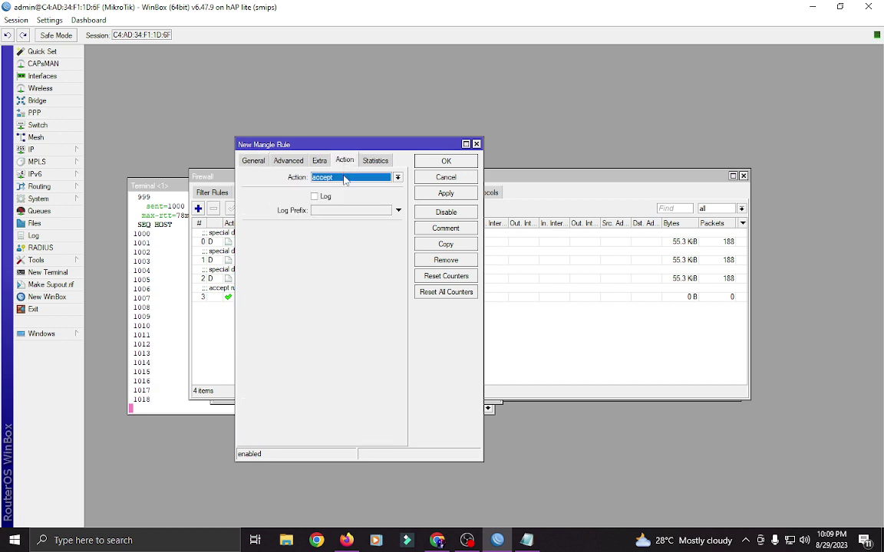
{"action": "left_click", "coordinate": [445, 231]}
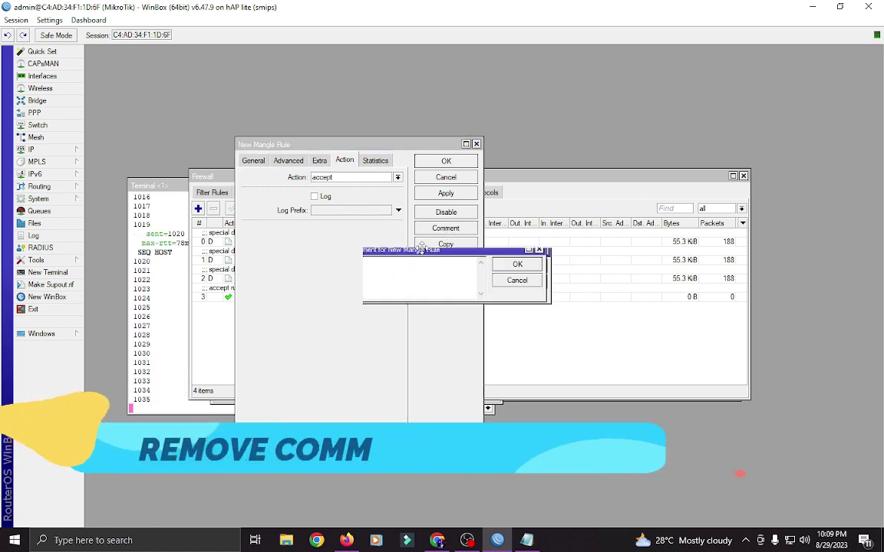
{"action": "key", "text": "Escape"}
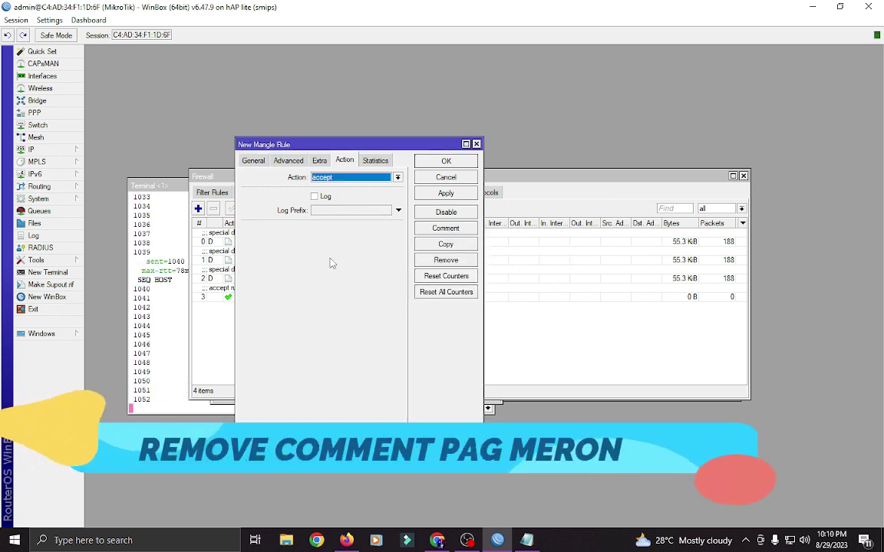
{"action": "left_click", "coordinate": [446, 194]}
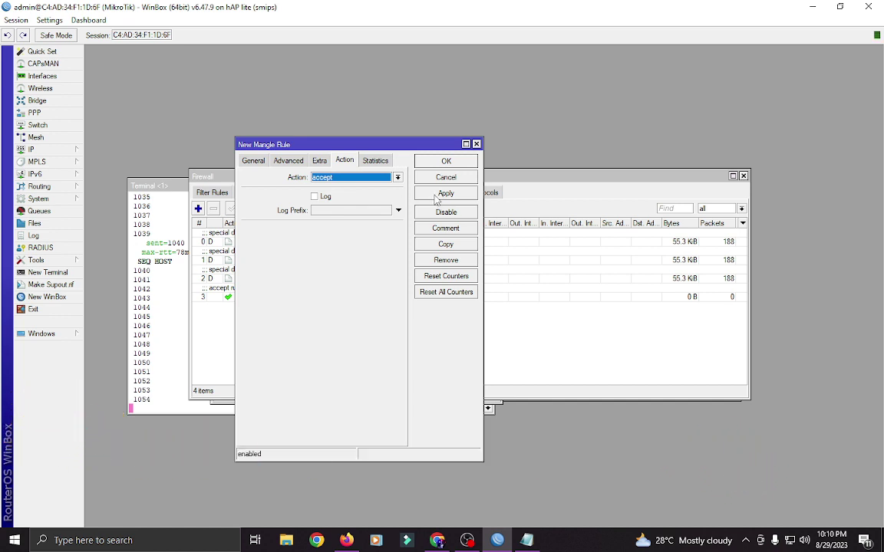
Step: Duplicate the 192.168.254.0/24 mangle rule, set the copy's destination address to 192.168.42.0/24, and save it with the accept action
{"action": "left_click", "coordinate": [446, 244]}
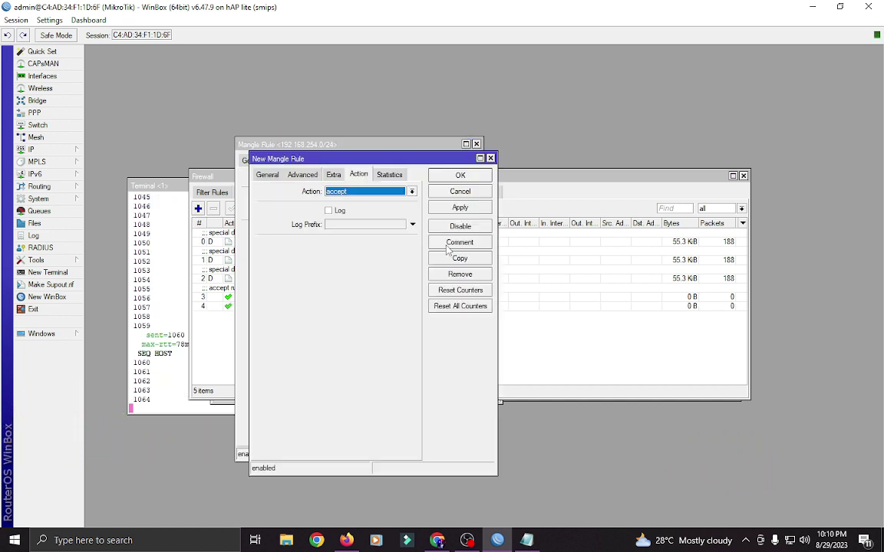
{"action": "left_click", "coordinate": [267, 175]}
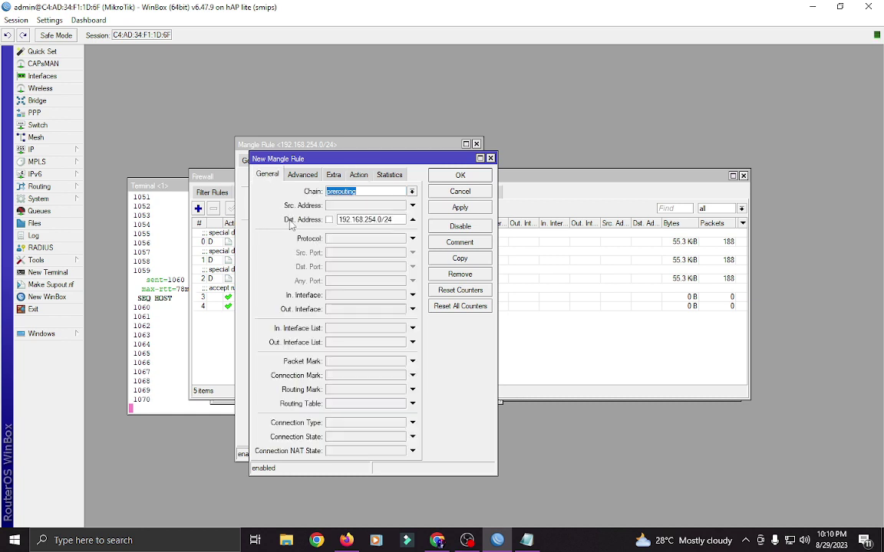
{"action": "triple_click", "coordinate": [338, 220]}
{"action": "type", "text": "192"}
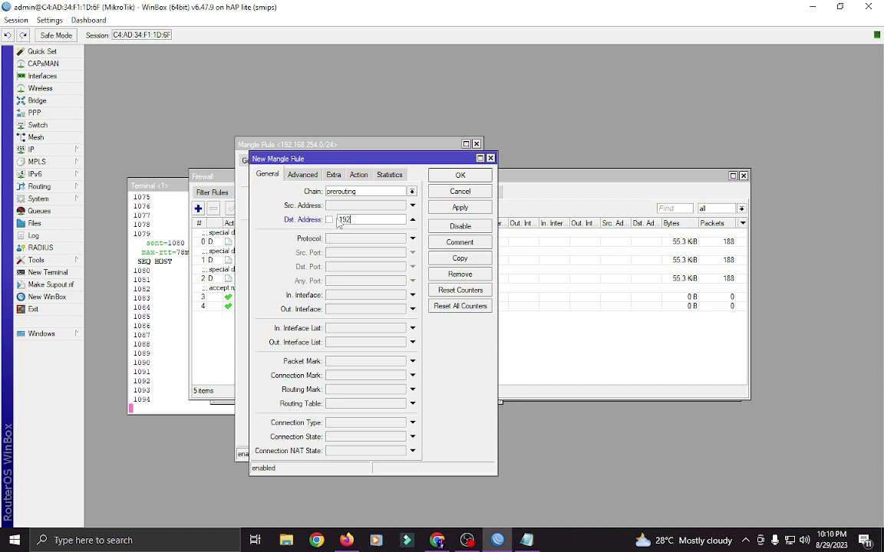
{"action": "type", "text": ".168."}
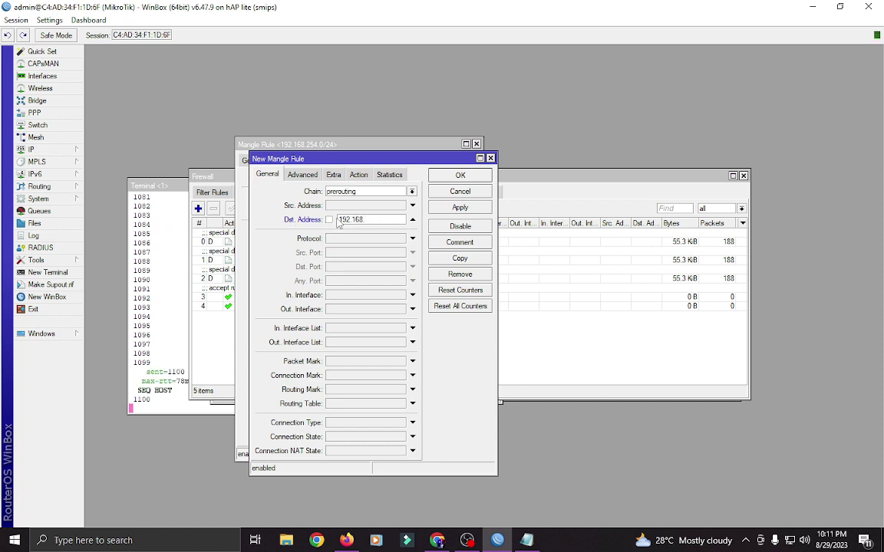
{"action": "type", "text": "42.0/24"}
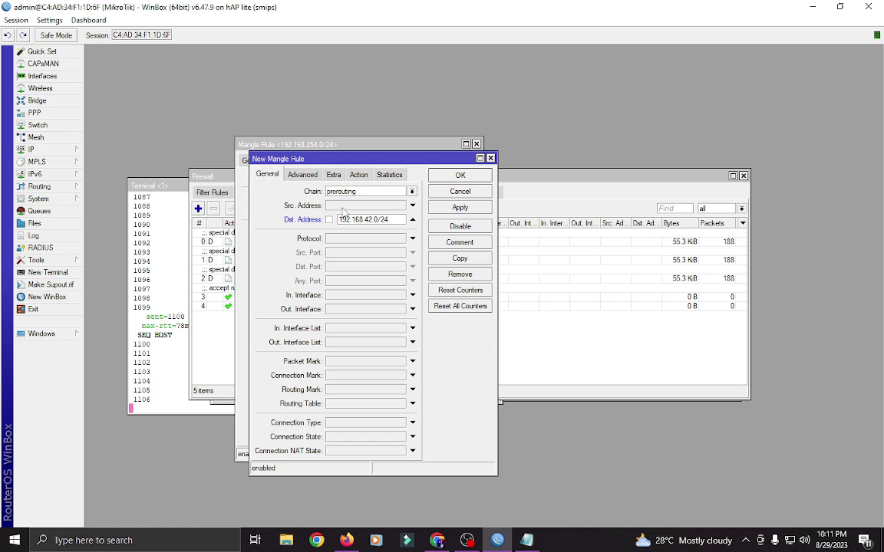
{"action": "left_click", "coordinate": [358, 174]}
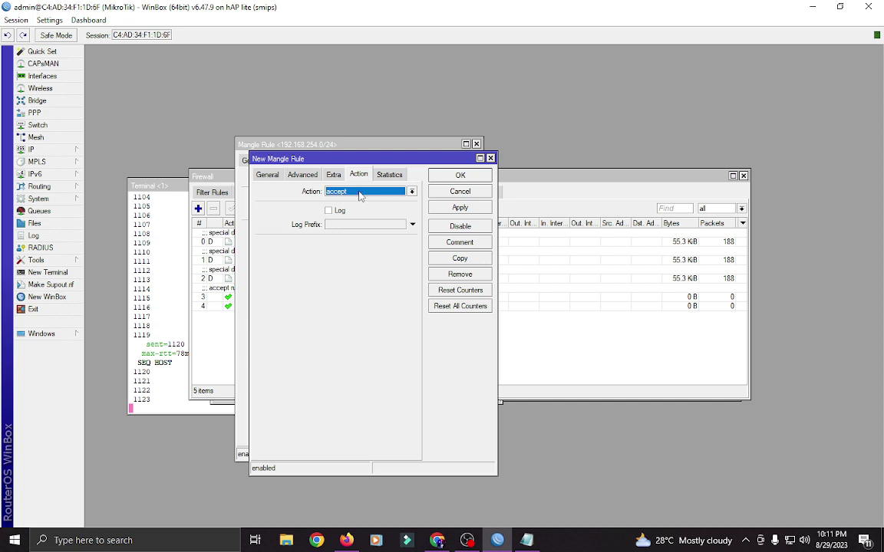
{"action": "left_click", "coordinate": [460, 207]}
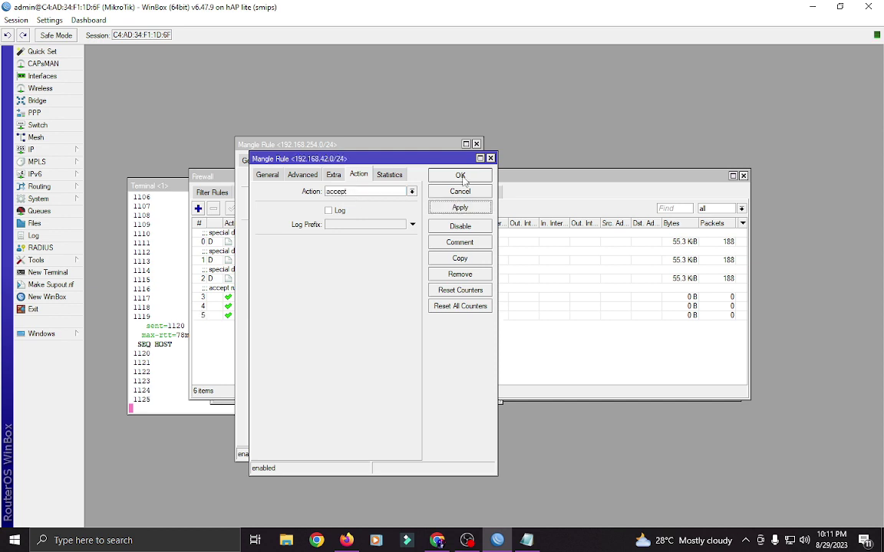
{"action": "left_click", "coordinate": [460, 175]}
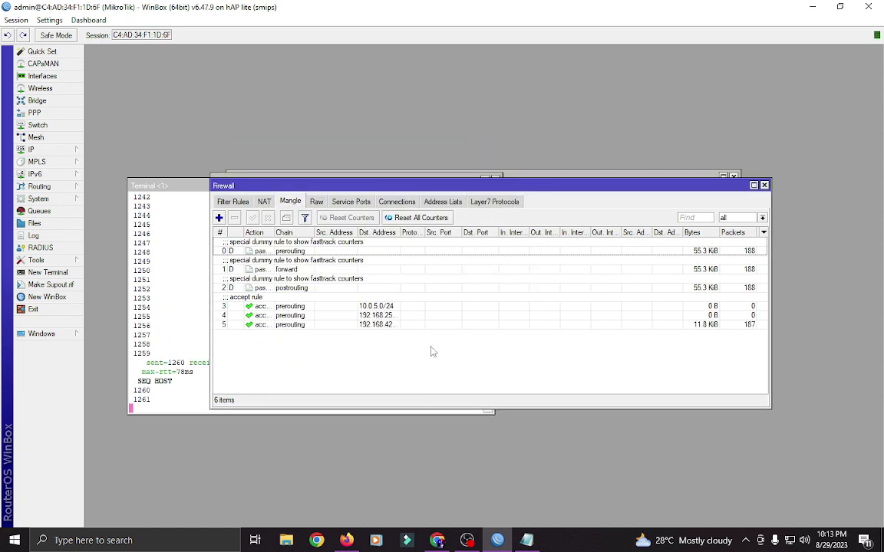
Step: Create a mangle rule in the input chain with ether1 - PLDT as its in-interface
{"action": "left_click", "coordinate": [219, 217]}
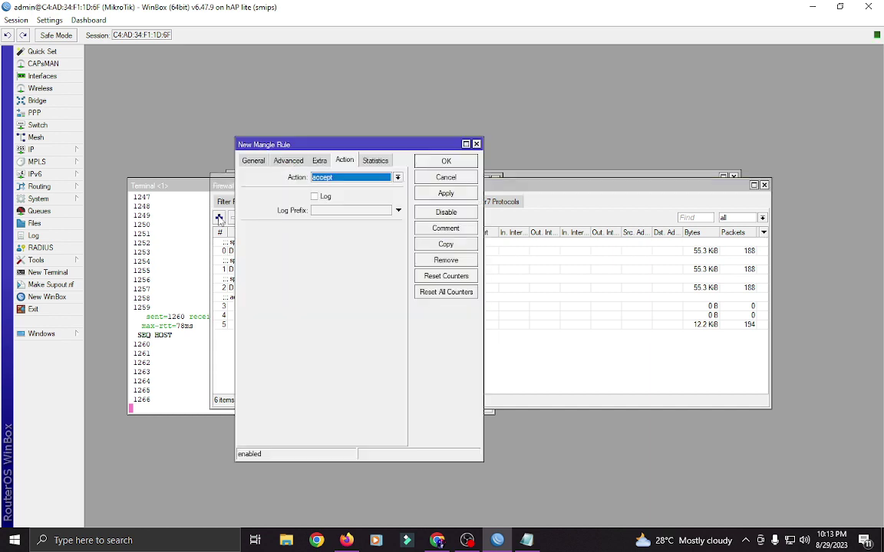
{"action": "left_click", "coordinate": [254, 161]}
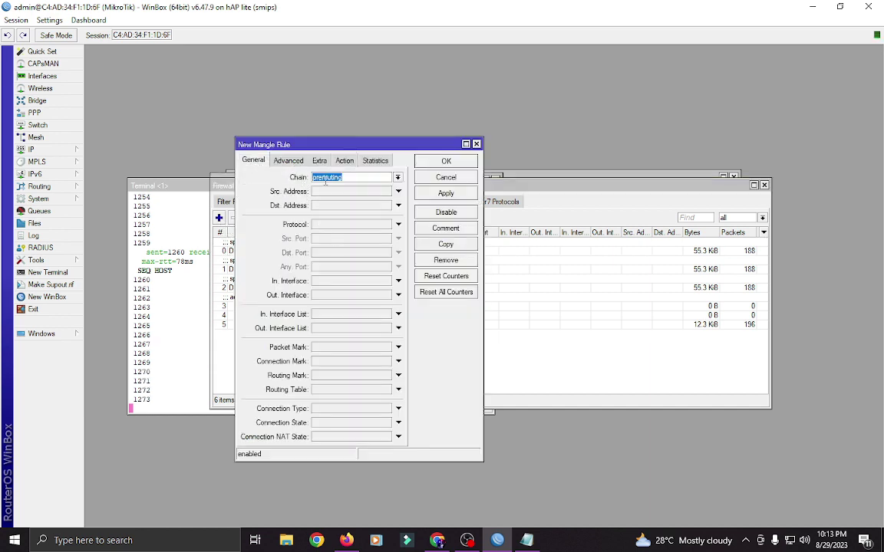
{"action": "left_click", "coordinate": [398, 177]}
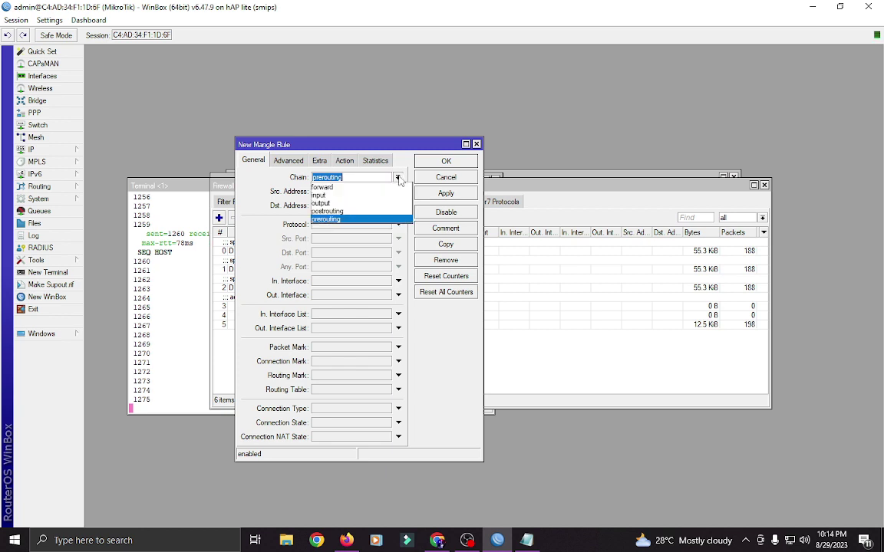
{"action": "left_click", "coordinate": [337, 194]}
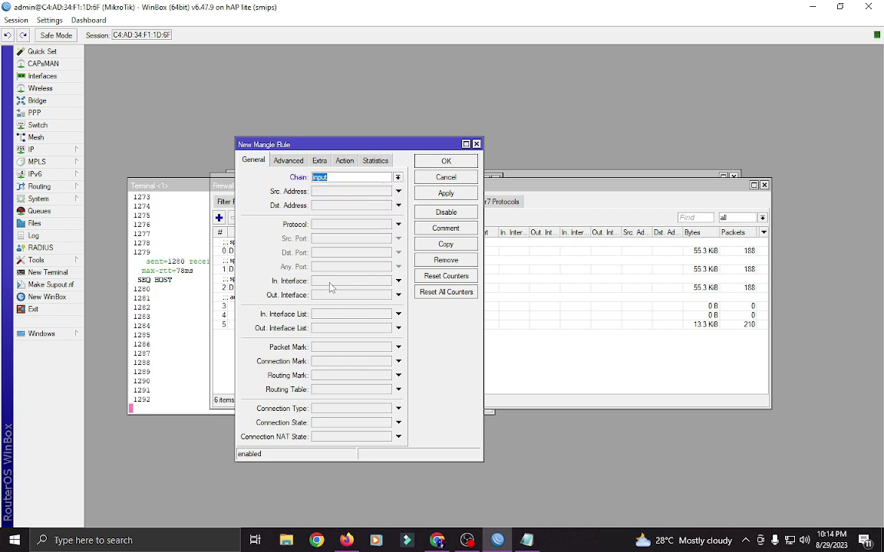
{"action": "left_click", "coordinate": [398, 281]}
{"action": "left_click", "coordinate": [391, 281]}
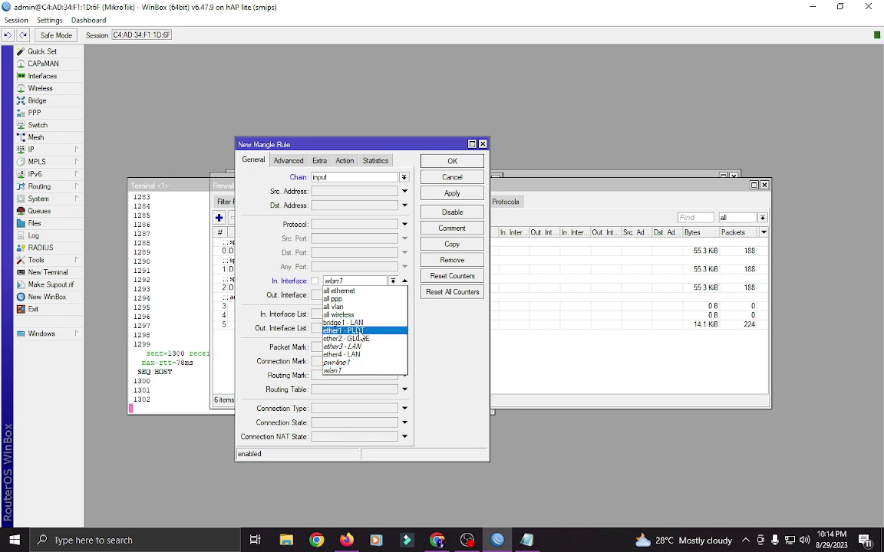
{"action": "left_click", "coordinate": [343, 331]}
Step: Set the new input-chain rule's action to mark connection with PLDT as the new connection mark
{"action": "left_click", "coordinate": [344, 161]}
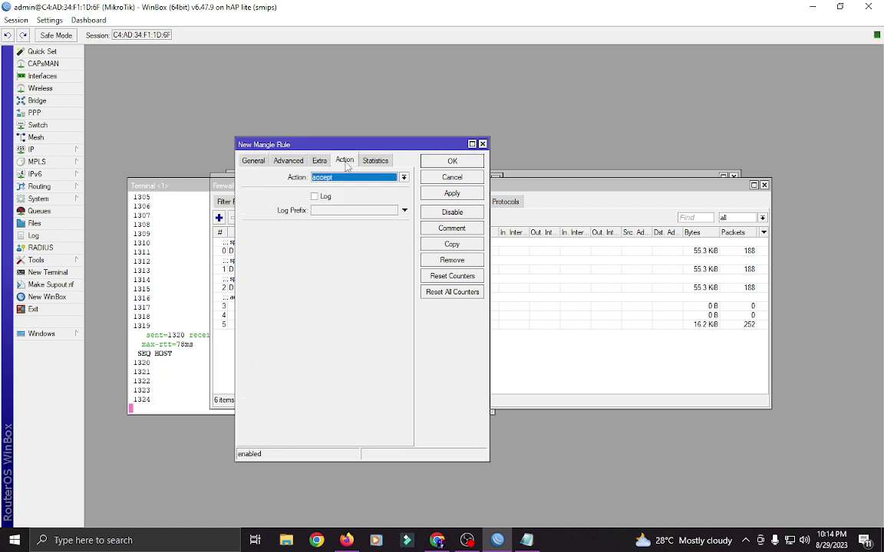
{"action": "left_click", "coordinate": [403, 177]}
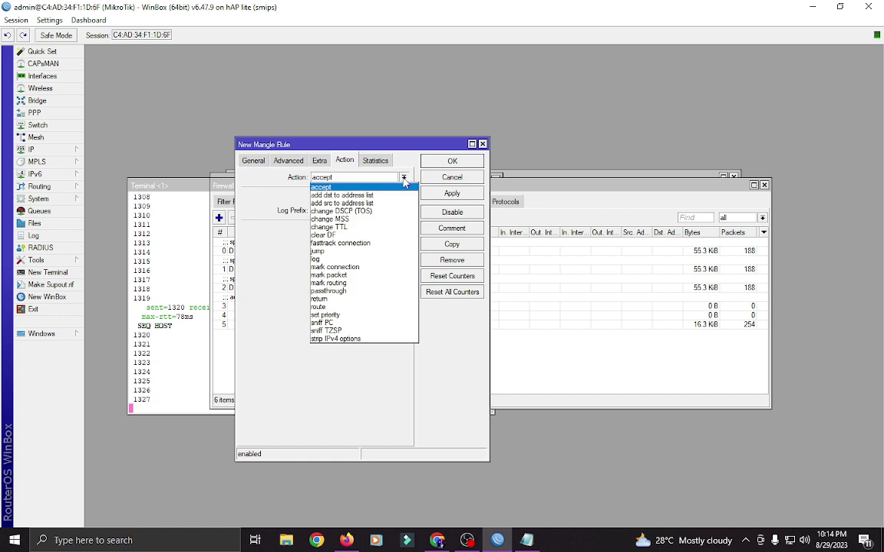
{"action": "left_click", "coordinate": [368, 266]}
{"action": "left_click", "coordinate": [377, 229]}
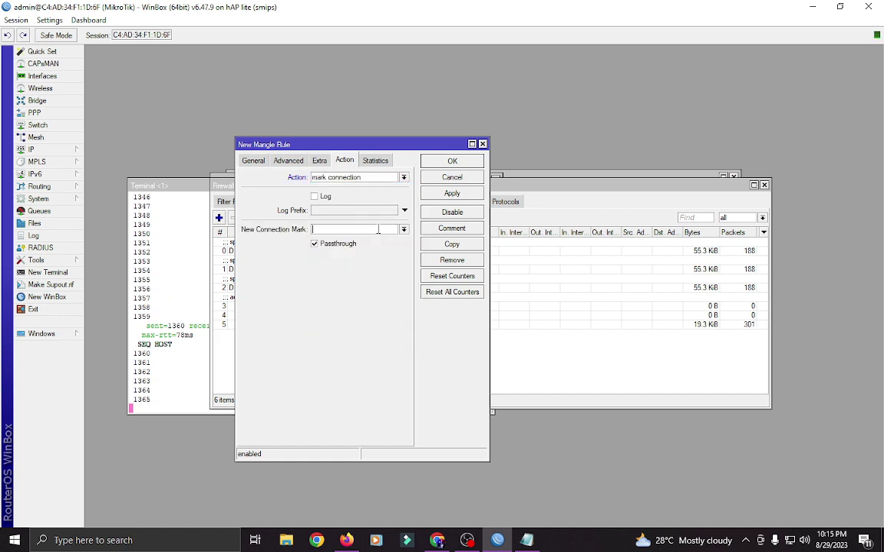
{"action": "type", "text": "PLDT"}
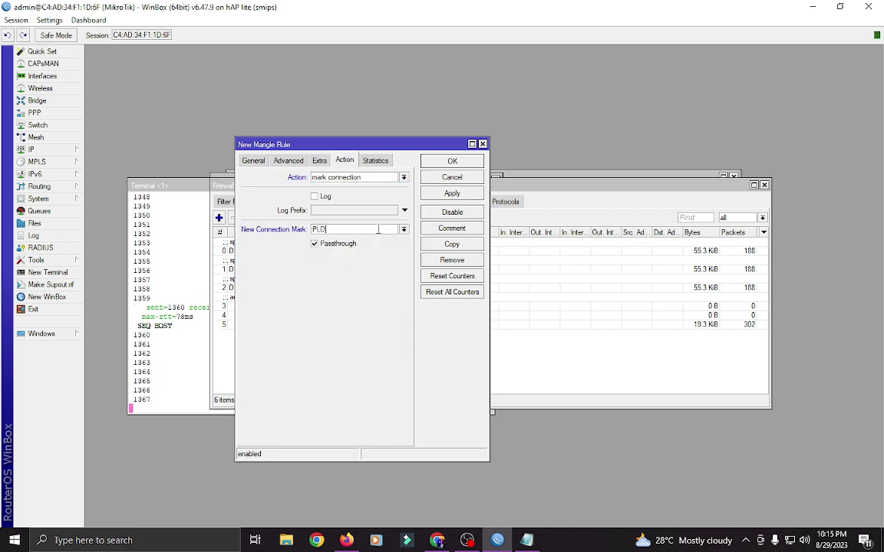
Step: Add the comment "input rule" to the PLDT mark connection rule and apply it
{"action": "left_click", "coordinate": [452, 230]}
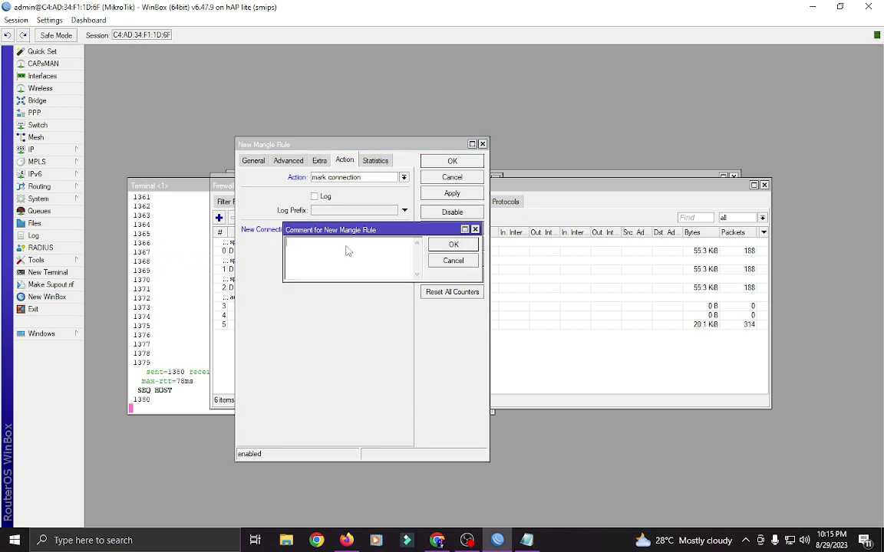
{"action": "type", "text": "input r"}
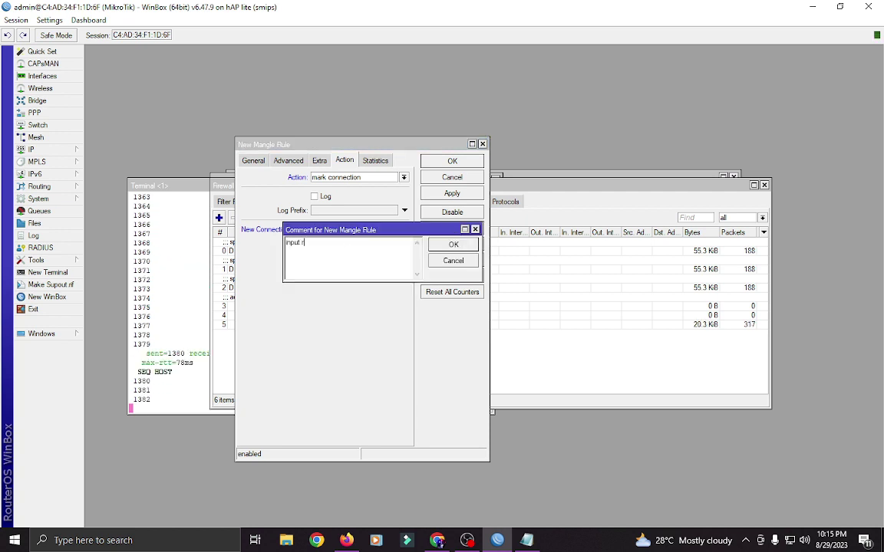
{"action": "type", "text": "ule"}
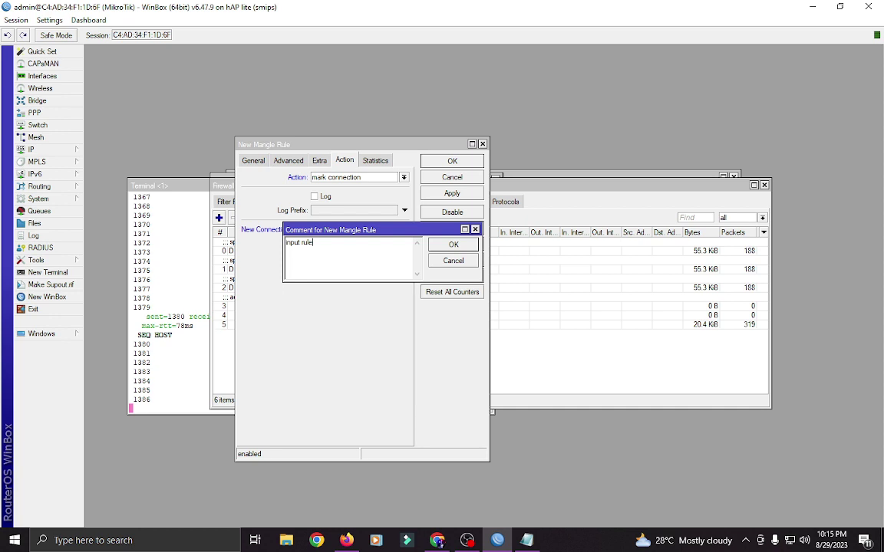
{"action": "left_click", "coordinate": [454, 244]}
{"action": "left_click", "coordinate": [451, 194]}
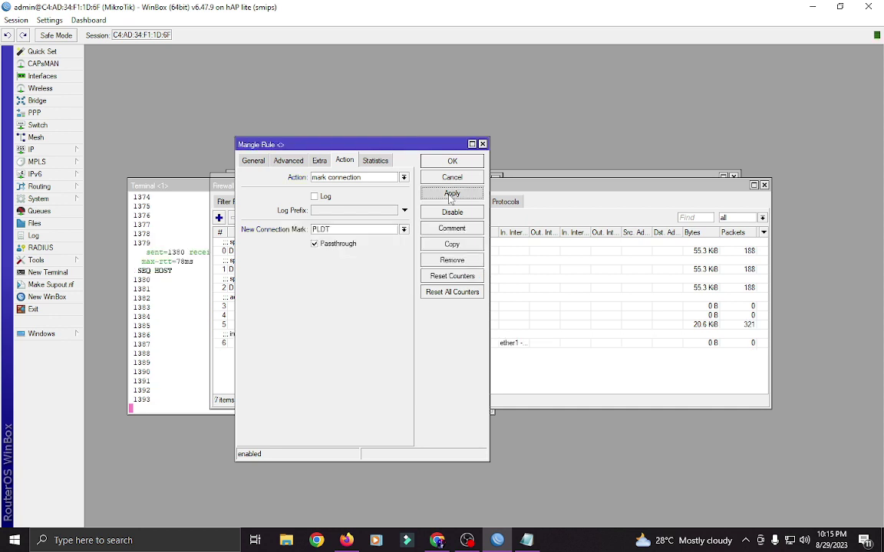
Step: Duplicate the PLDT input rule, setting the copy's in-interface to ether2 - GLOBE and its new connection mark to GLOBE
{"action": "left_click", "coordinate": [452, 244]}
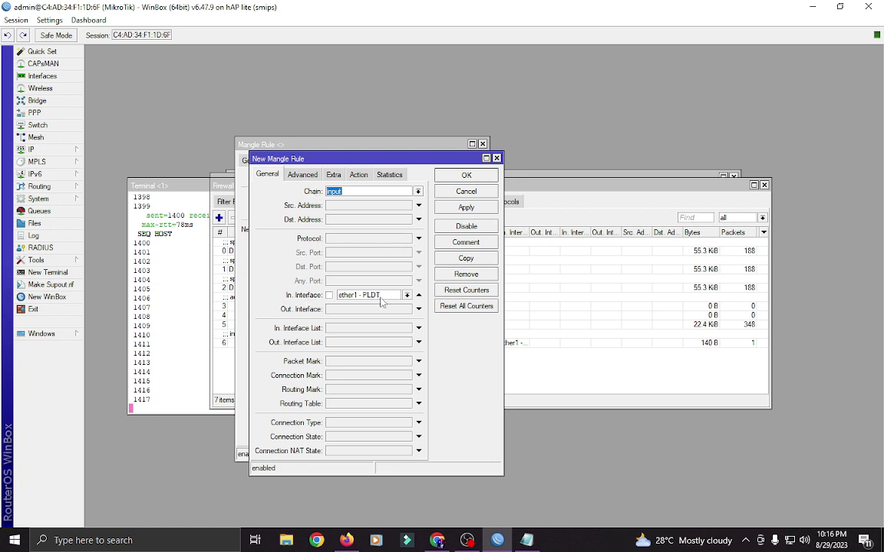
{"action": "left_click", "coordinate": [407, 295]}
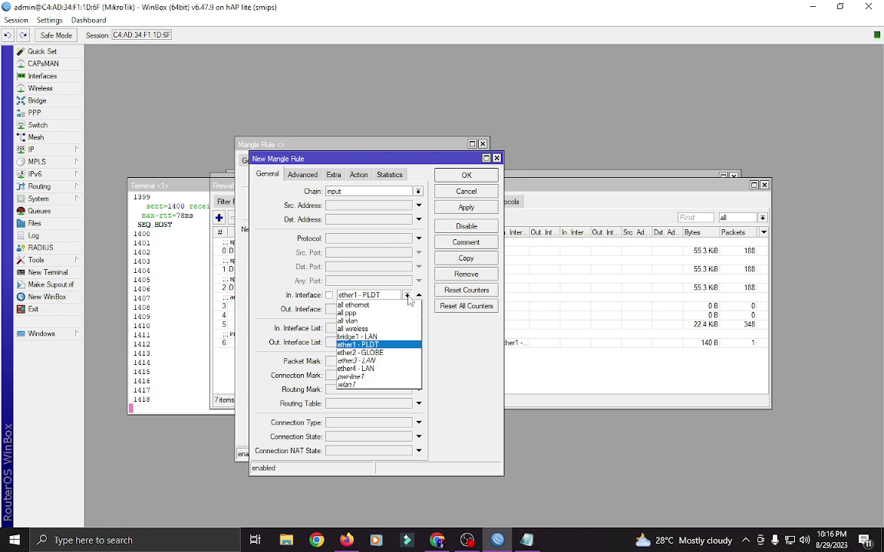
{"action": "left_click", "coordinate": [361, 353]}
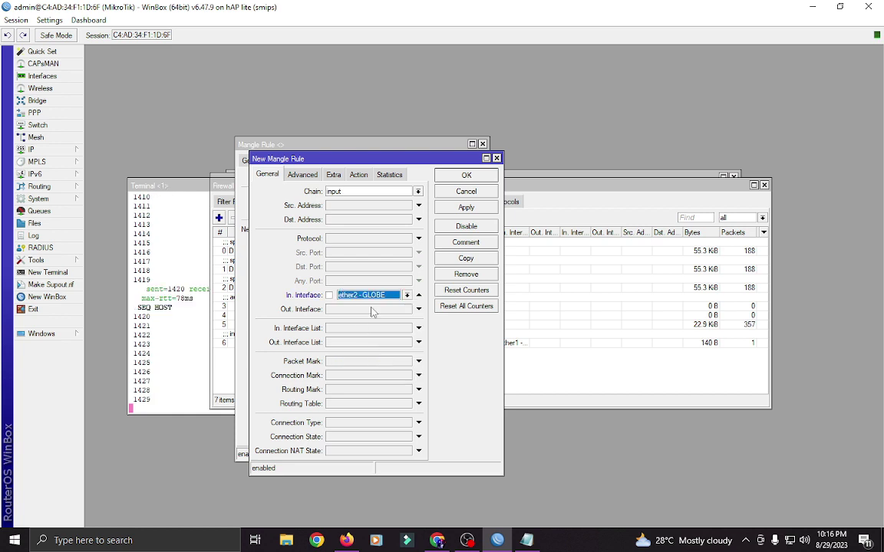
{"action": "left_click", "coordinate": [359, 175]}
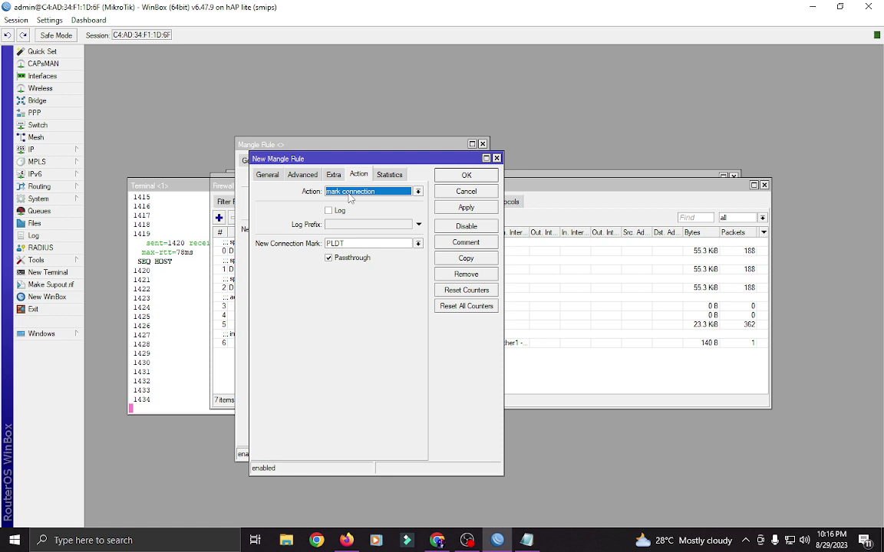
{"action": "key", "text": "Tab"}
{"action": "key", "text": "Tab"}
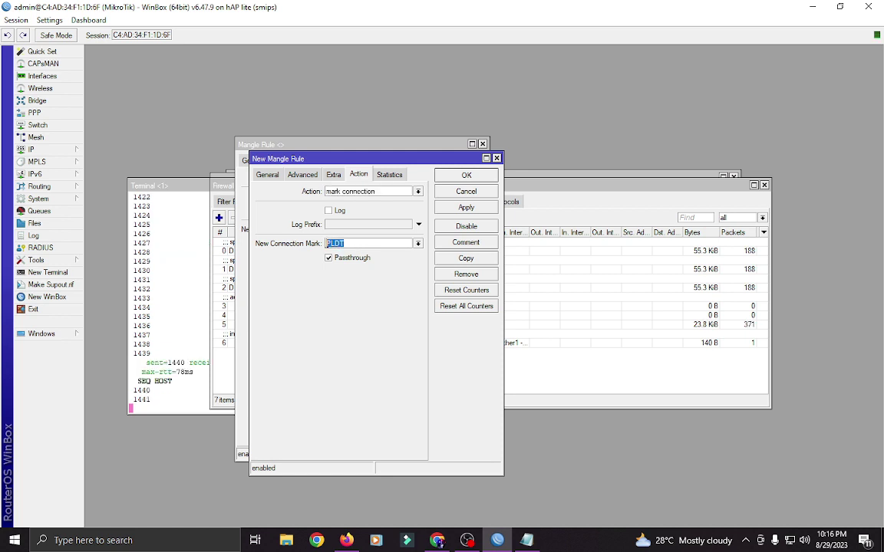
{"action": "type", "text": "GLOBE"}
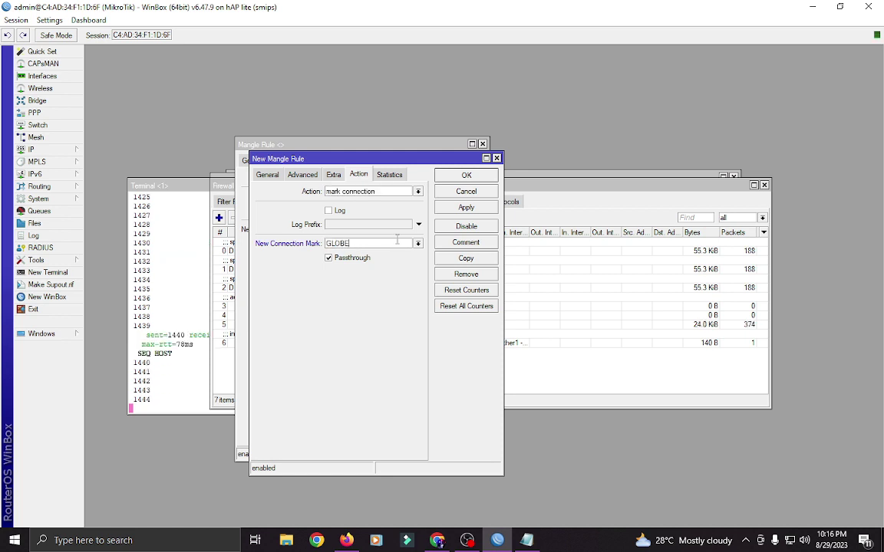
Step: Clear the comment of the copied GLOBE input rule and apply the rule
{"action": "left_click", "coordinate": [454, 244]}
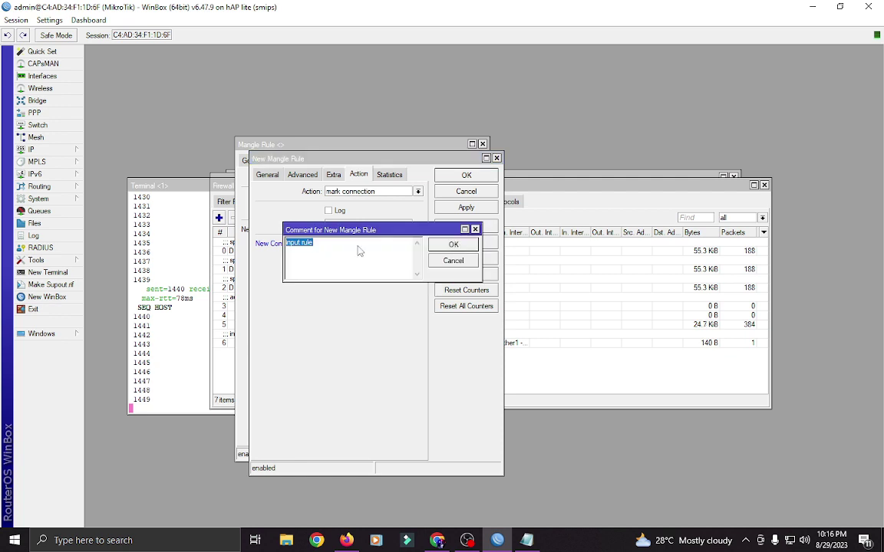
{"action": "key", "text": "BackSpace"}
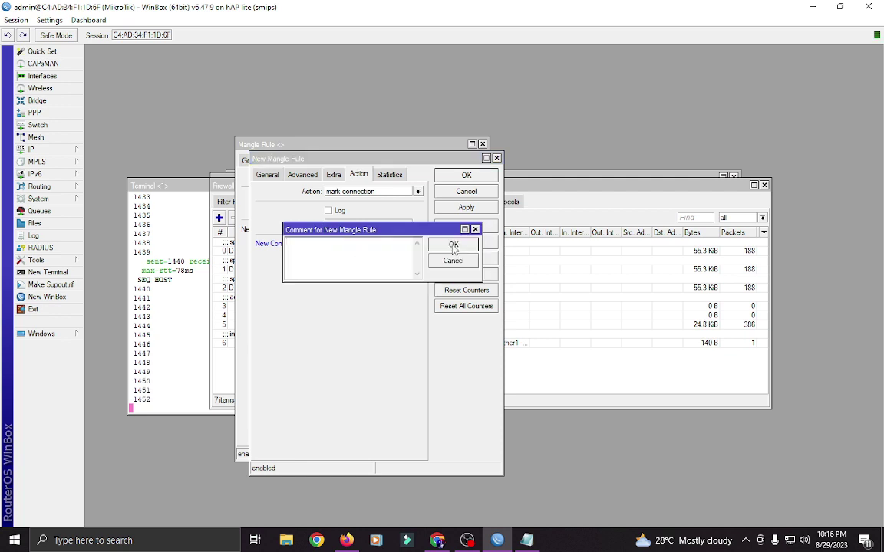
{"action": "left_click", "coordinate": [453, 245]}
{"action": "left_click", "coordinate": [466, 207]}
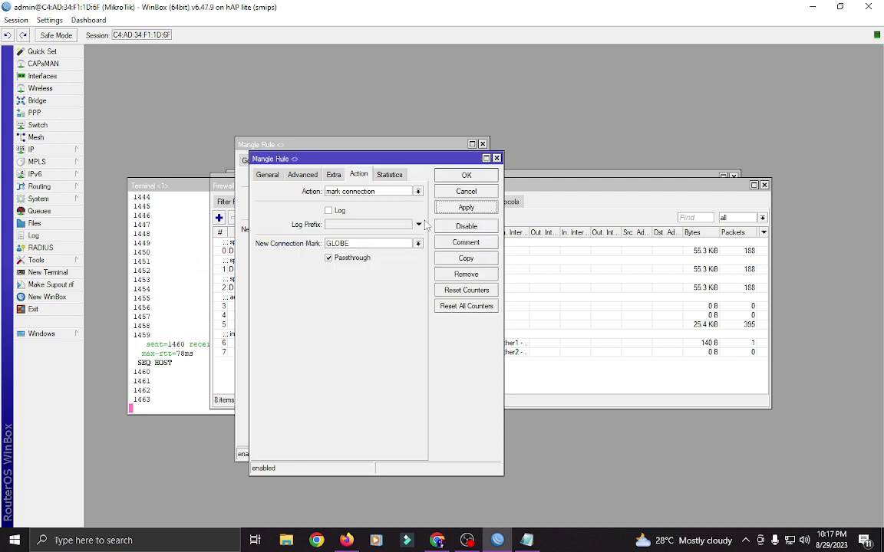
Step: Duplicate the GLOBE input rule, setting the copy's in-interface to ether1 - PLDT and its new connection mark to PLDT
{"action": "left_click", "coordinate": [465, 258]}
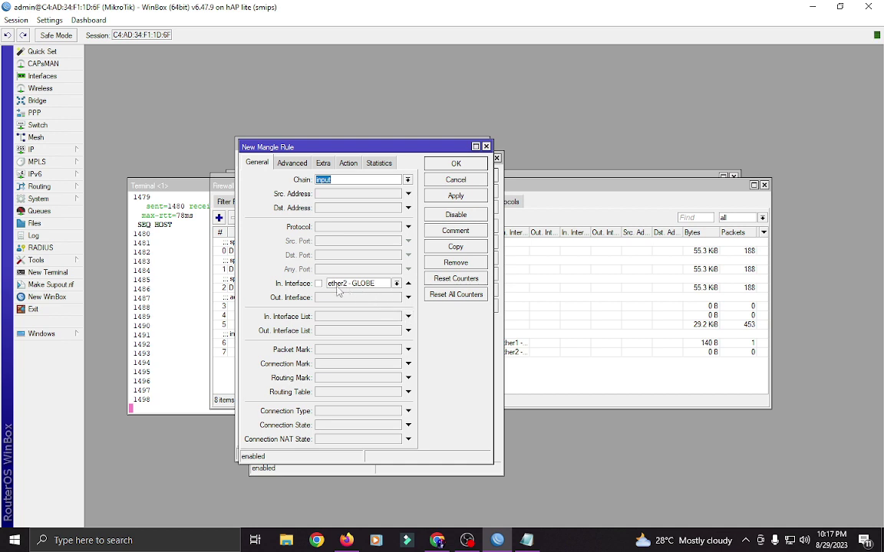
{"action": "left_click", "coordinate": [396, 284]}
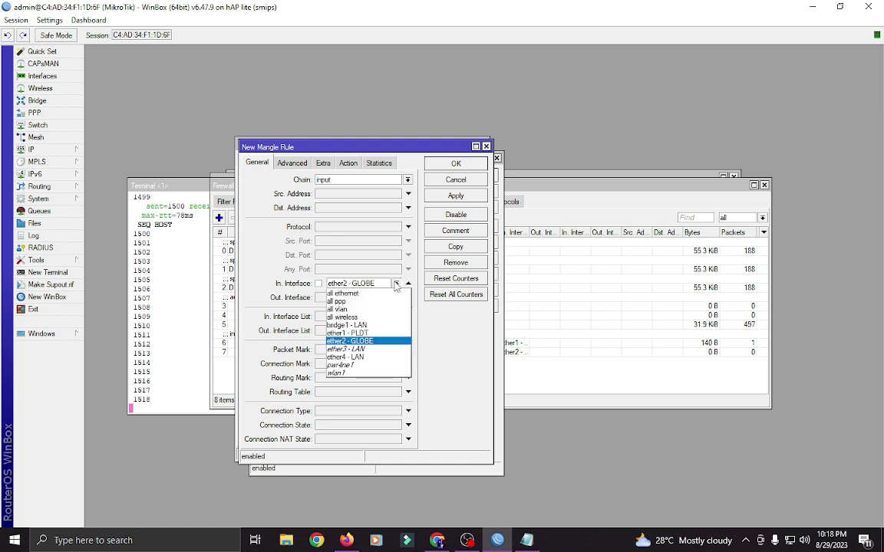
{"action": "left_click", "coordinate": [367, 334]}
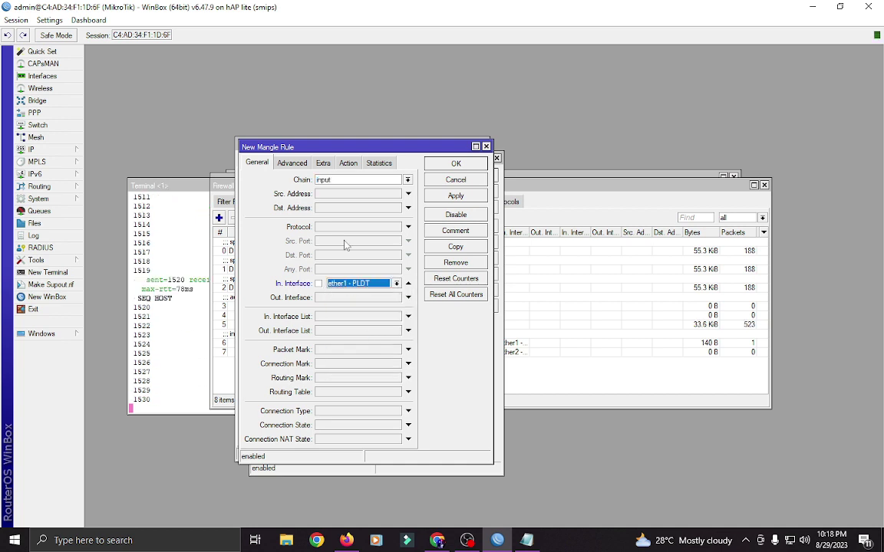
{"action": "left_click", "coordinate": [349, 163]}
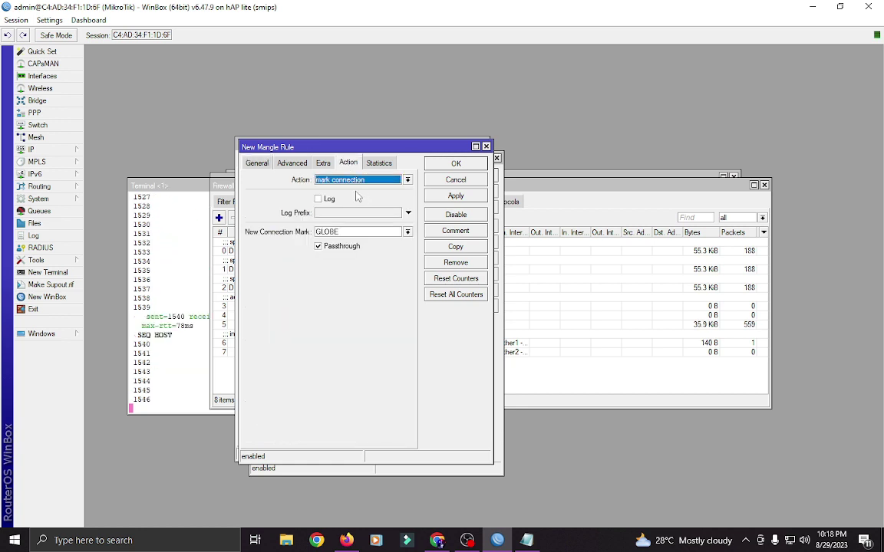
{"action": "left_click", "coordinate": [341, 231]}
{"action": "double_click", "coordinate": [341, 231]}
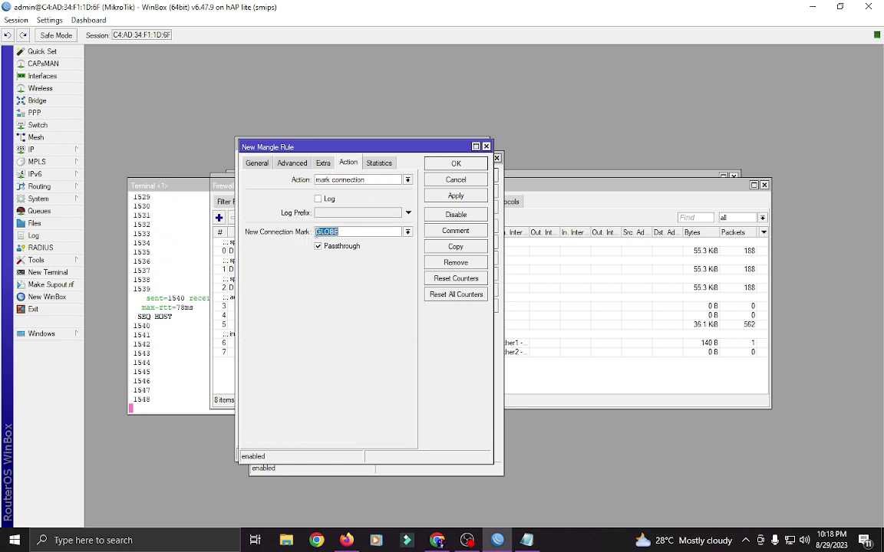
Step: Add the comment "mark connection rule" to the second PLDT rule and apply it
{"action": "left_click", "coordinate": [448, 230]}
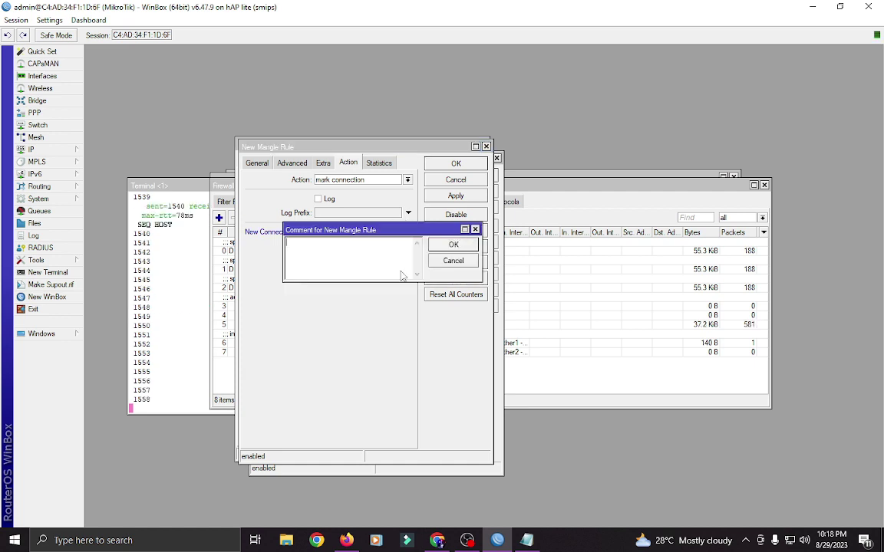
{"action": "type", "text": "mark co"}
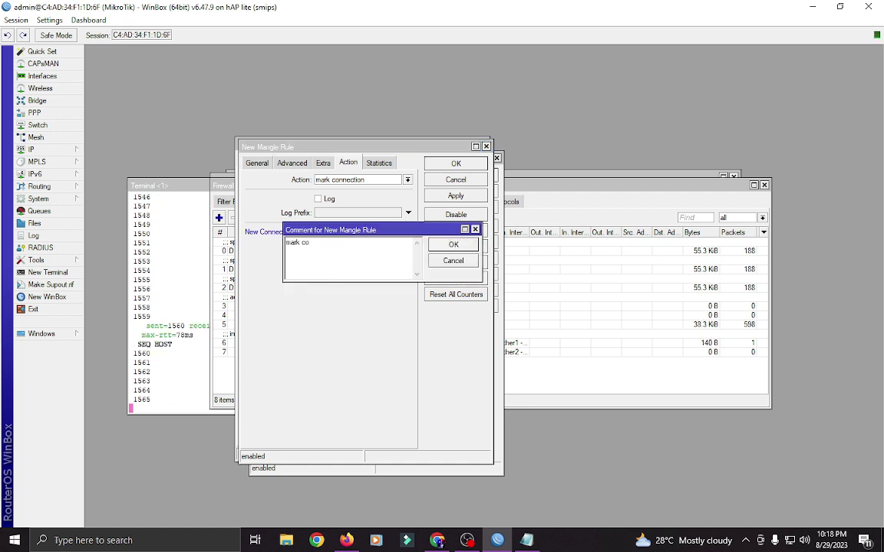
{"action": "type", "text": "nnection rule"}
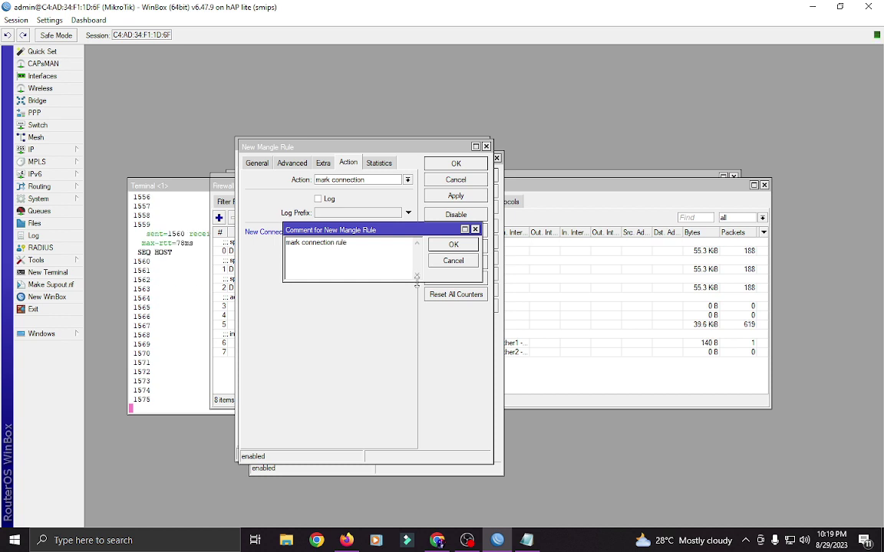
{"action": "left_click", "coordinate": [453, 244]}
{"action": "left_click", "coordinate": [454, 197]}
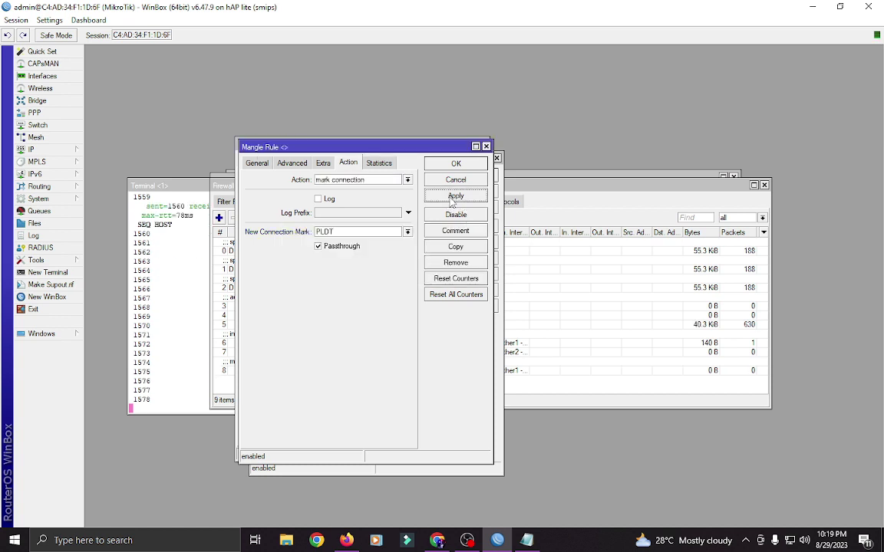
Step: Duplicate the second PLDT rule, setting the copy's in-interface to ether2 - GLOBE and its new connection mark to GLOBE
{"action": "left_click", "coordinate": [455, 247]}
{"action": "left_click_drag", "start_coordinate": [367, 174], "coordinate": [336, 160]}
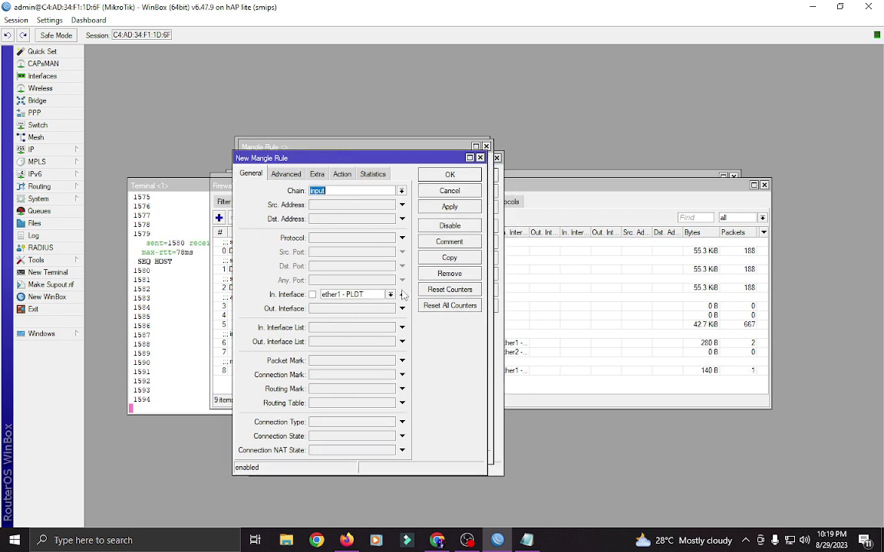
{"action": "left_click", "coordinate": [354, 294]}
{"action": "left_click", "coordinate": [357, 352]}
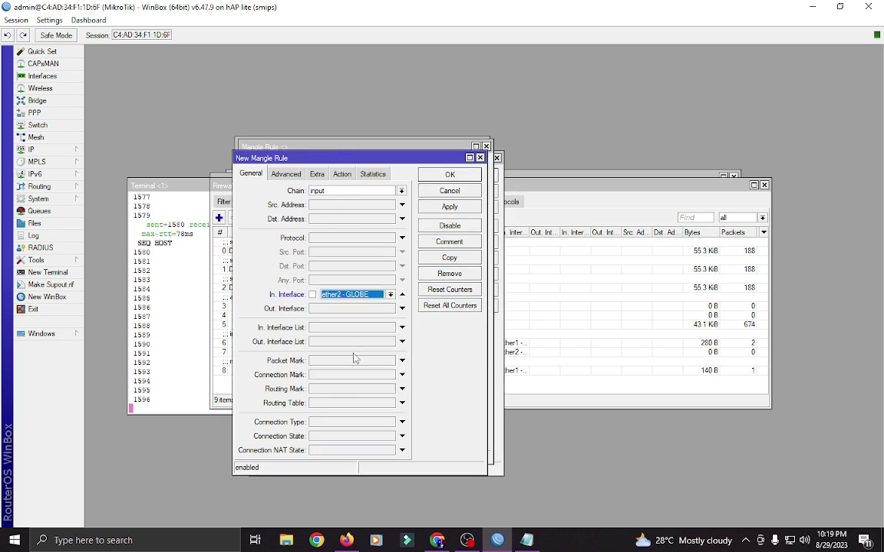
{"action": "left_click", "coordinate": [342, 175]}
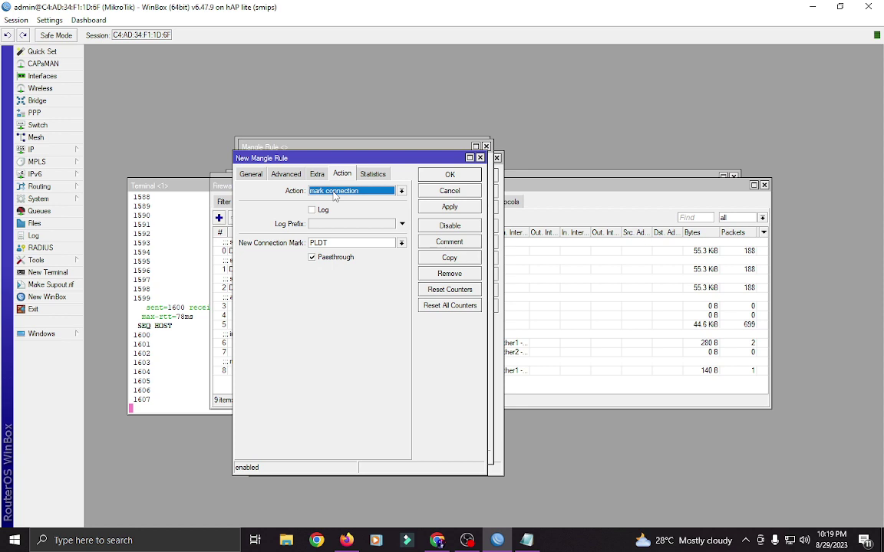
{"action": "left_click_drag", "start_coordinate": [337, 240], "coordinate": [303, 241]}
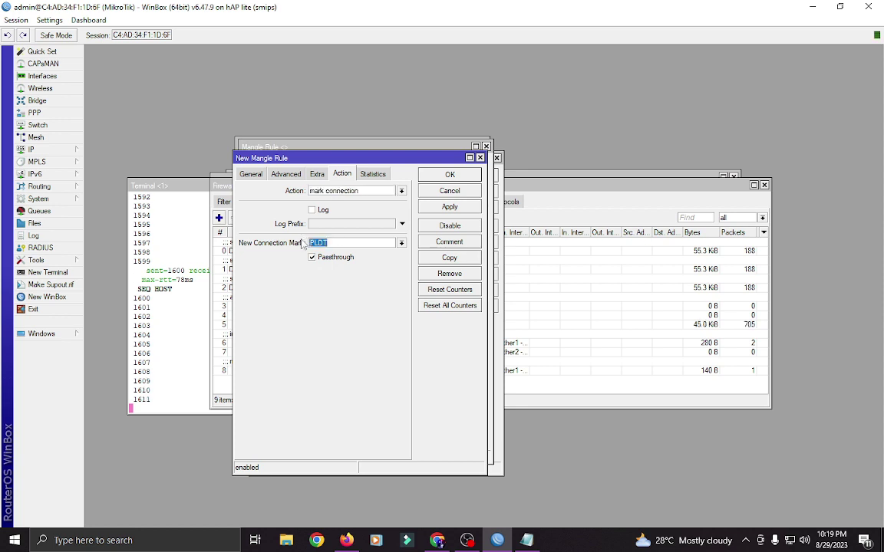
{"action": "type", "text": "GLOBE"}
Step: Clear the comment of the copied GLOBE mark connection rule and save the rule
{"action": "left_click", "coordinate": [449, 242]}
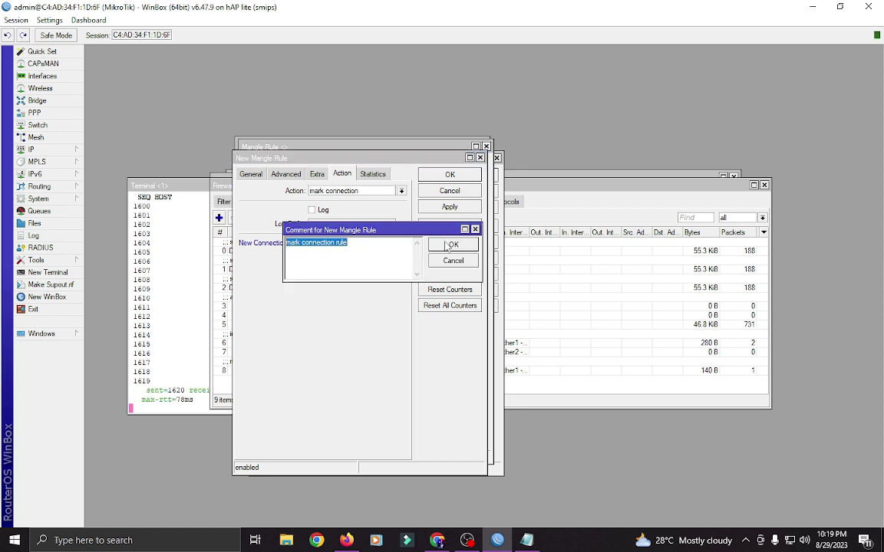
{"action": "key", "text": "BackSpace"}
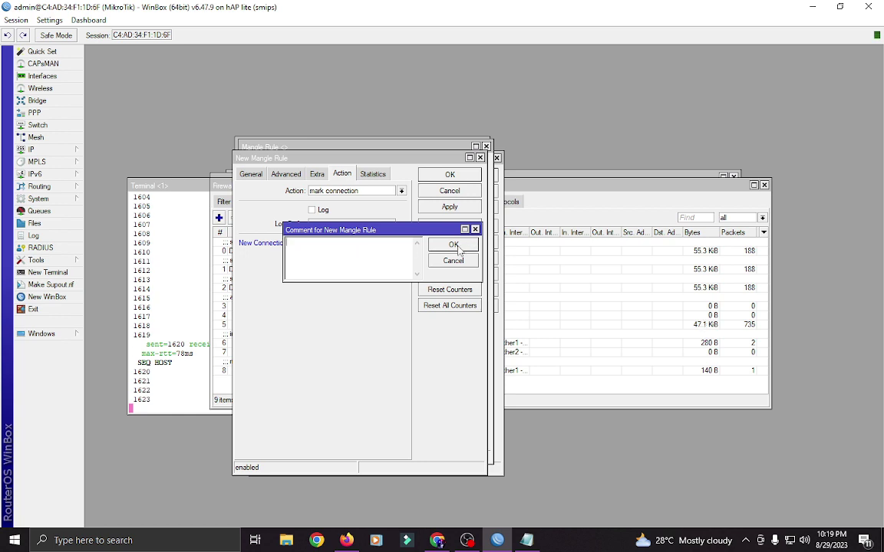
{"action": "left_click", "coordinate": [454, 244]}
{"action": "left_click", "coordinate": [422, 174]}
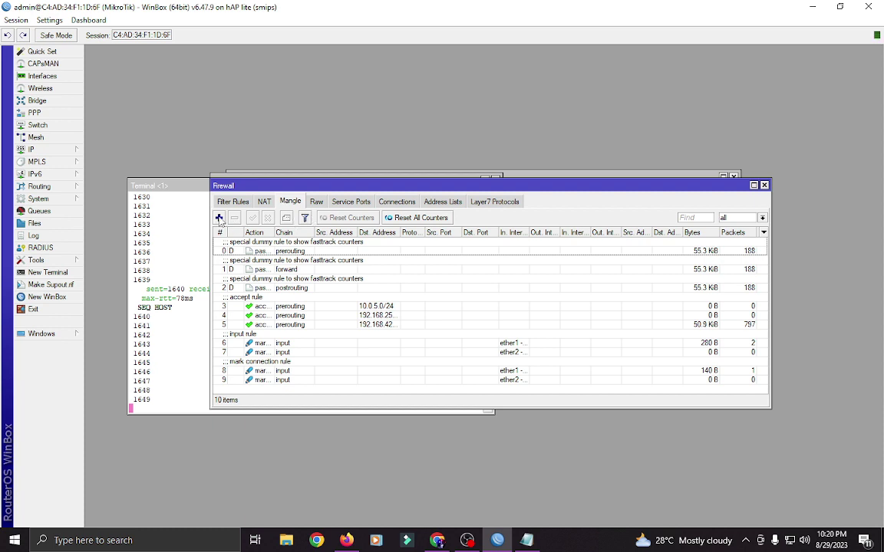
Step: Start a new mangle rule in the prerouting chain with bridge1 - LAN as its in-interface
{"action": "left_click", "coordinate": [220, 219]}
{"action": "left_click", "coordinate": [256, 161]}
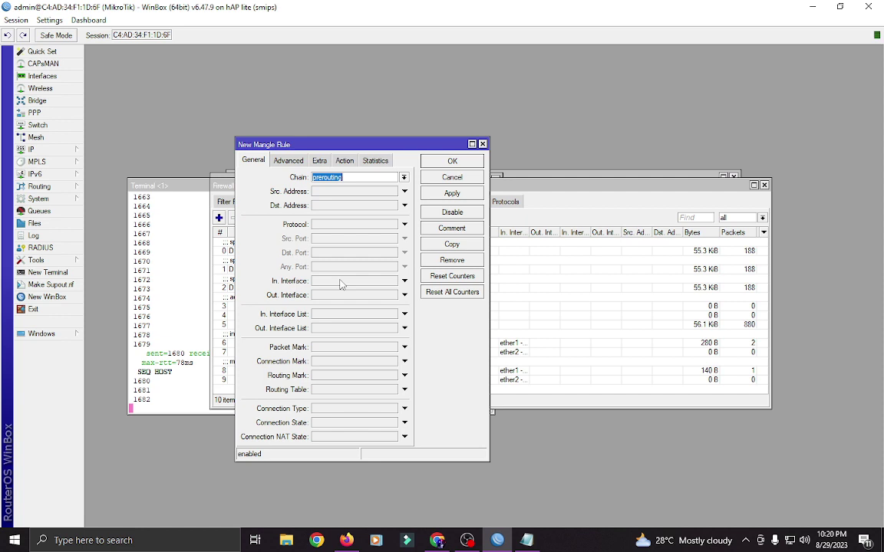
{"action": "left_click", "coordinate": [341, 280]}
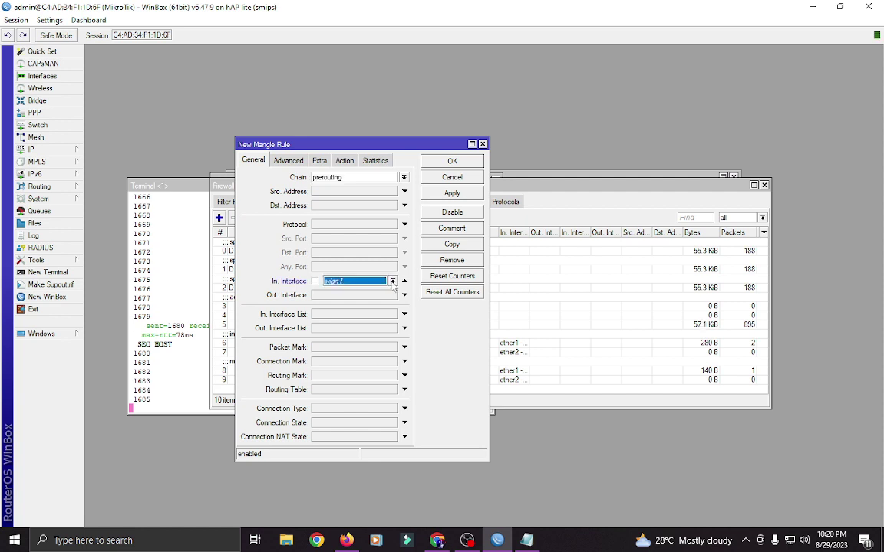
{"action": "key", "text": "Up"}
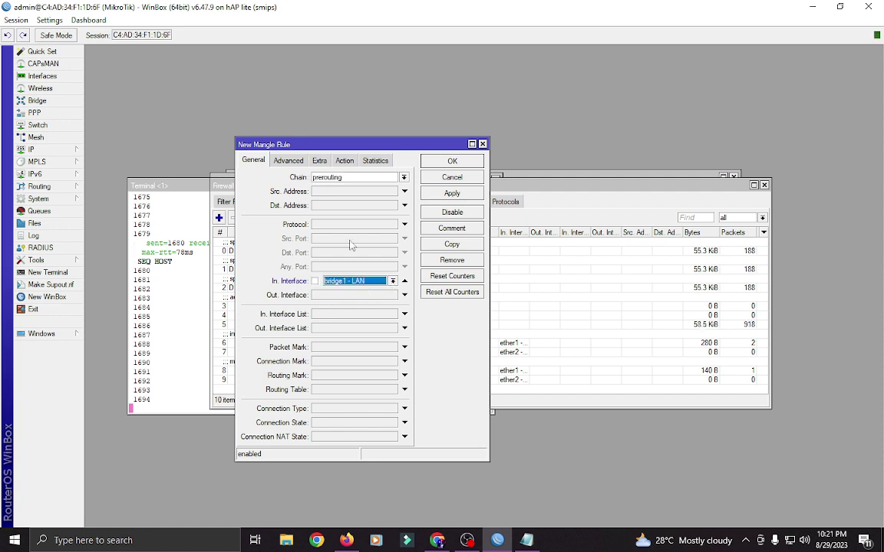
Step: Set the new rule's per connection classifier to both addresses with 2/0
{"action": "left_click", "coordinate": [288, 161]}
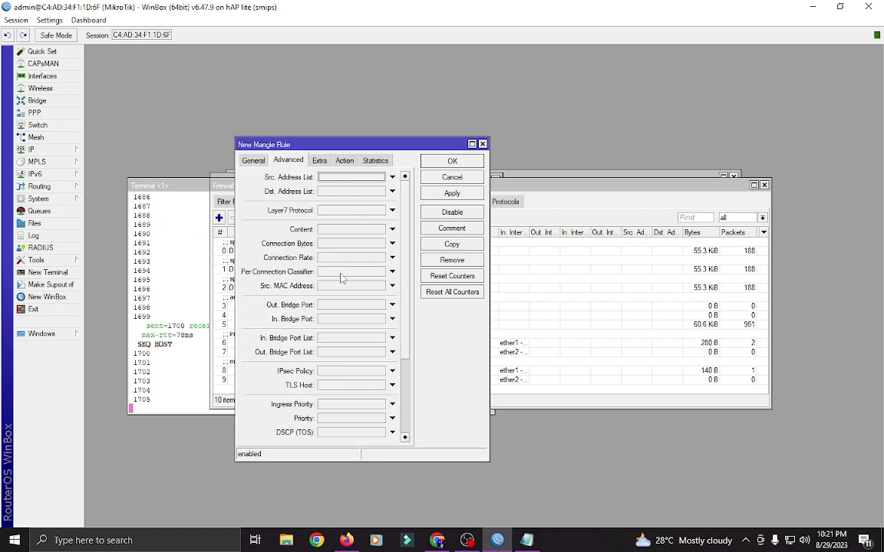
{"action": "left_click", "coordinate": [392, 272]}
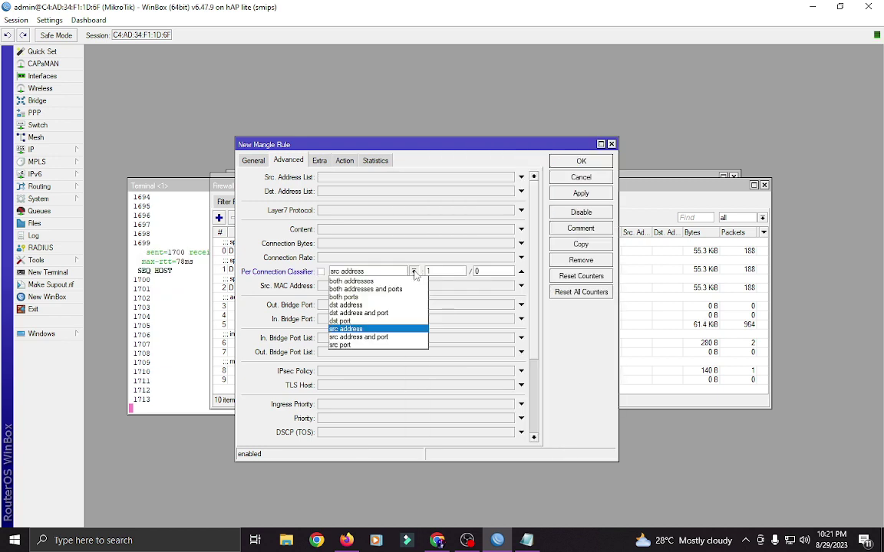
{"action": "left_click", "coordinate": [414, 281]}
{"action": "left_click", "coordinate": [431, 271]}
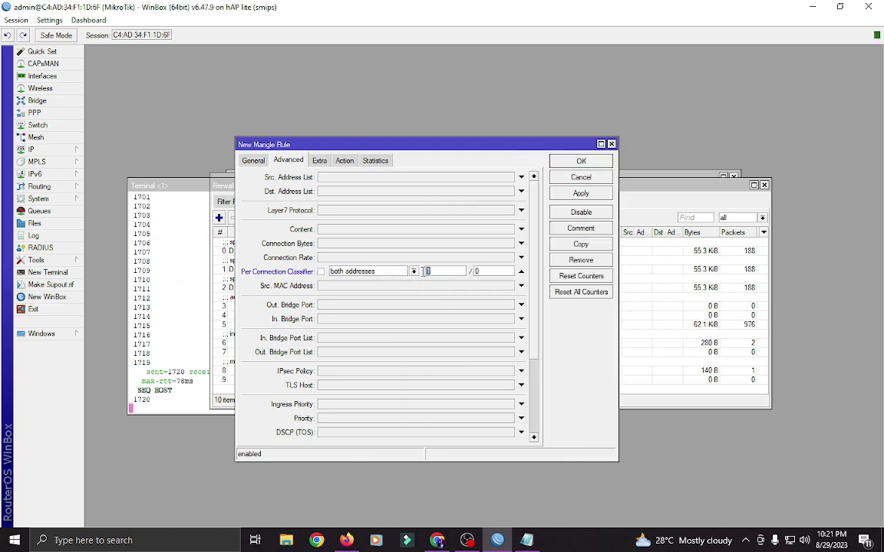
{"action": "type", "text": "2"}
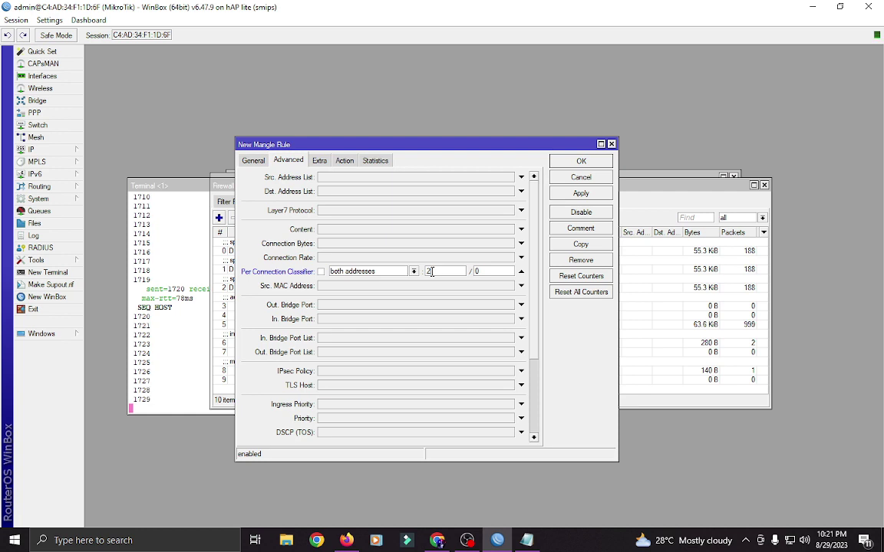
Step: Set the new rule's destination address type to local and invert the match
{"action": "left_click", "coordinate": [319, 161]}
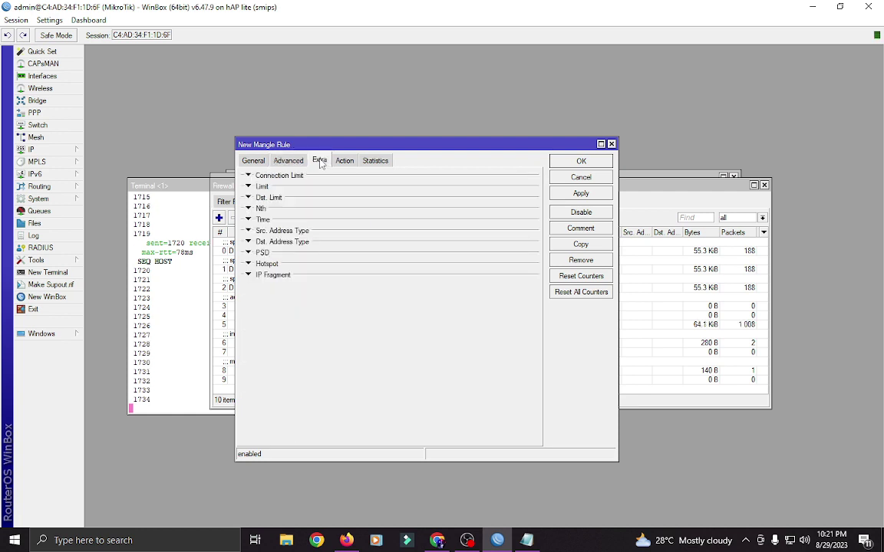
{"action": "left_click", "coordinate": [284, 241]}
{"action": "left_click", "coordinate": [513, 255]}
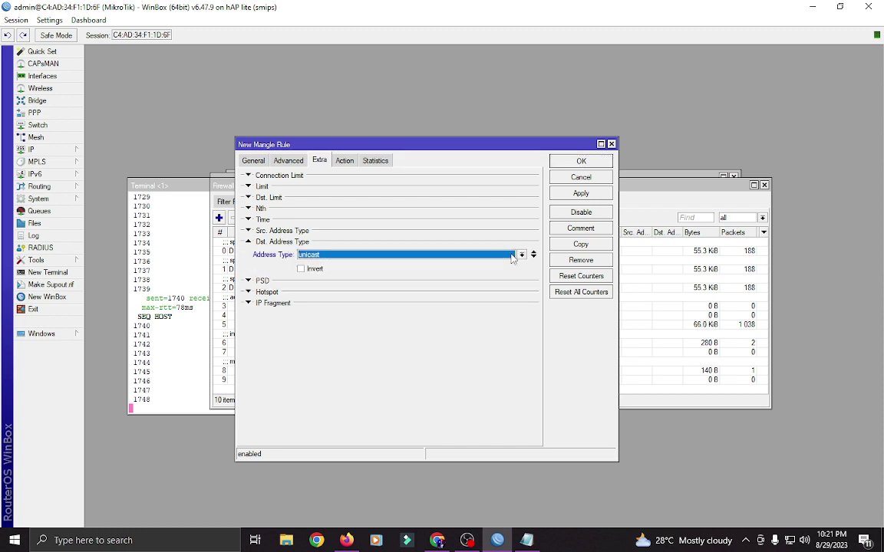
{"action": "left_click", "coordinate": [512, 256]}
{"action": "left_click", "coordinate": [347, 273]}
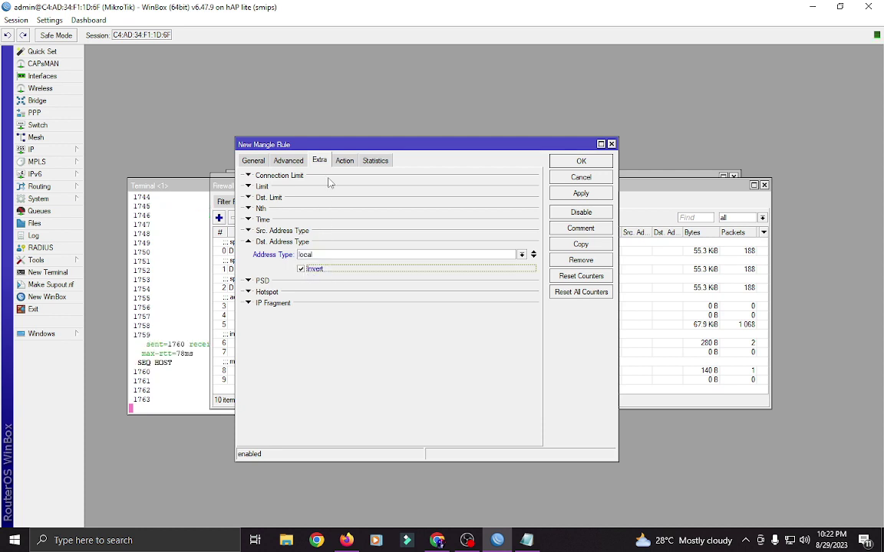
Step: Set the LAN rule's action to mark connection with PLDT as the new connection mark
{"action": "left_click", "coordinate": [346, 164]}
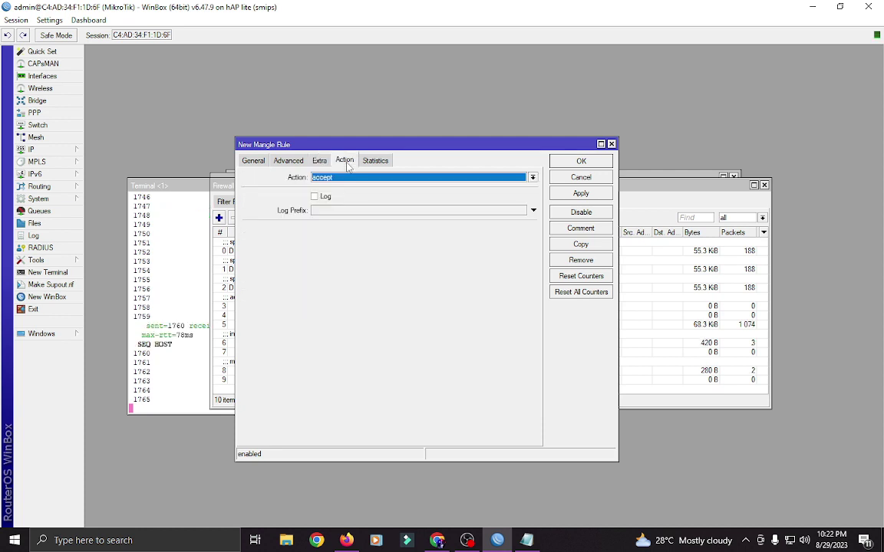
{"action": "left_click", "coordinate": [346, 177]}
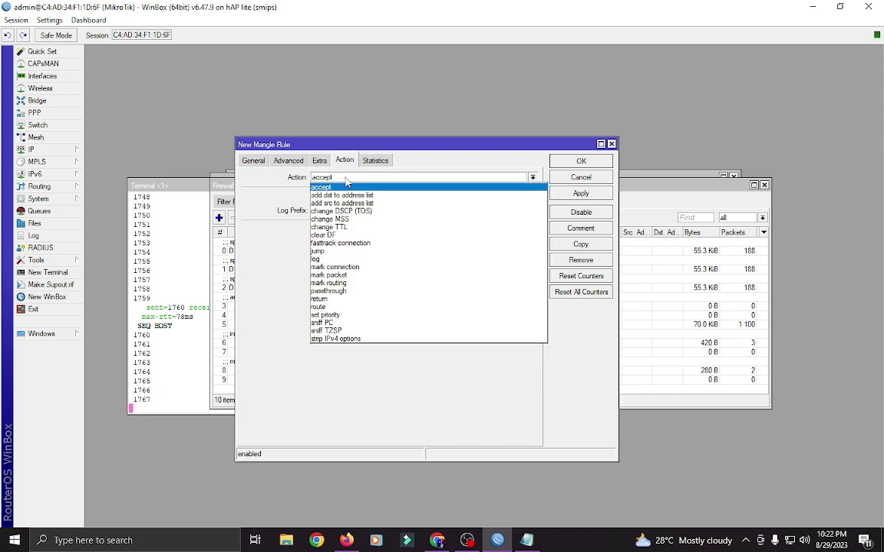
{"action": "left_click", "coordinate": [348, 269]}
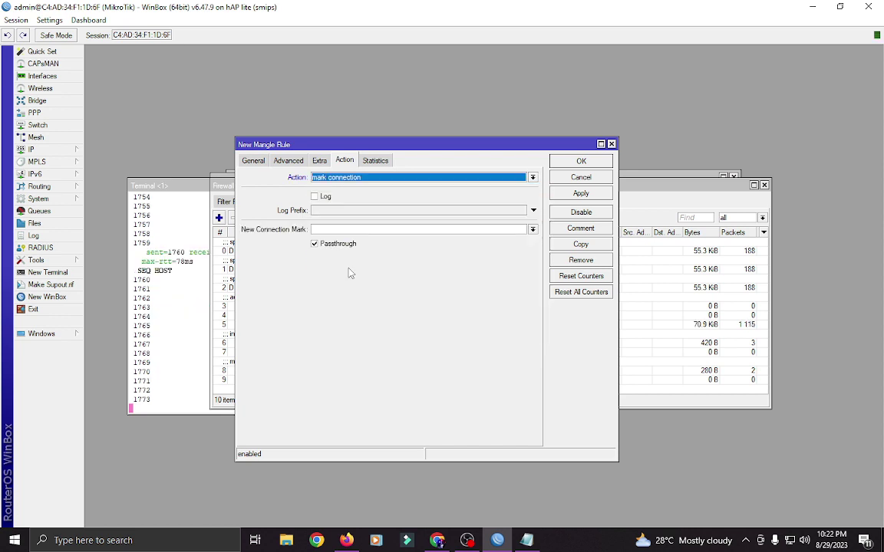
{"action": "left_click", "coordinate": [342, 230]}
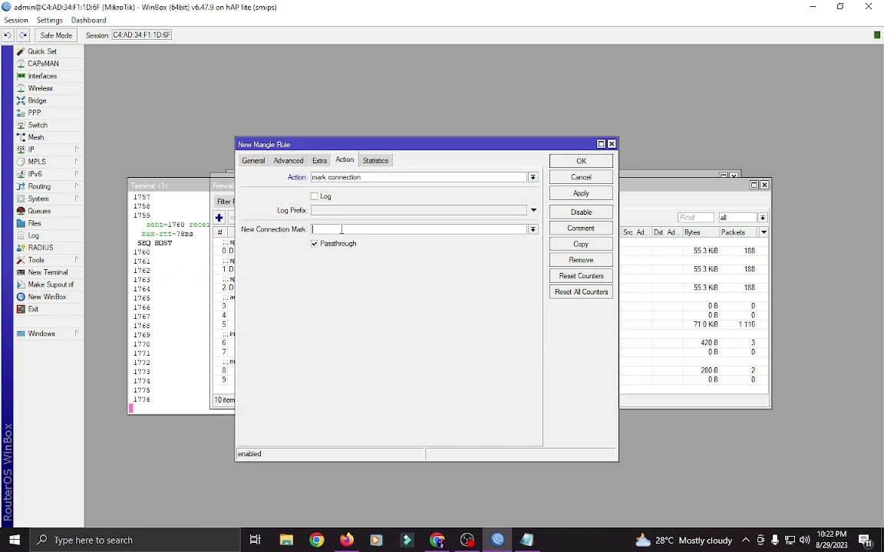
{"action": "type", "text": "PLDT"}
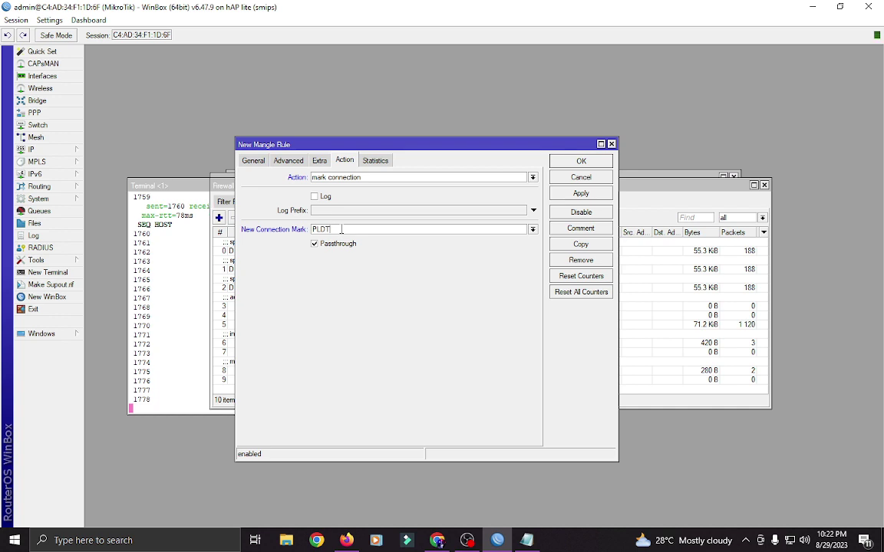
Step: Add the comment "pcc pldt" to the LAN prerouting rule and apply it
{"action": "left_click", "coordinate": [588, 230]}
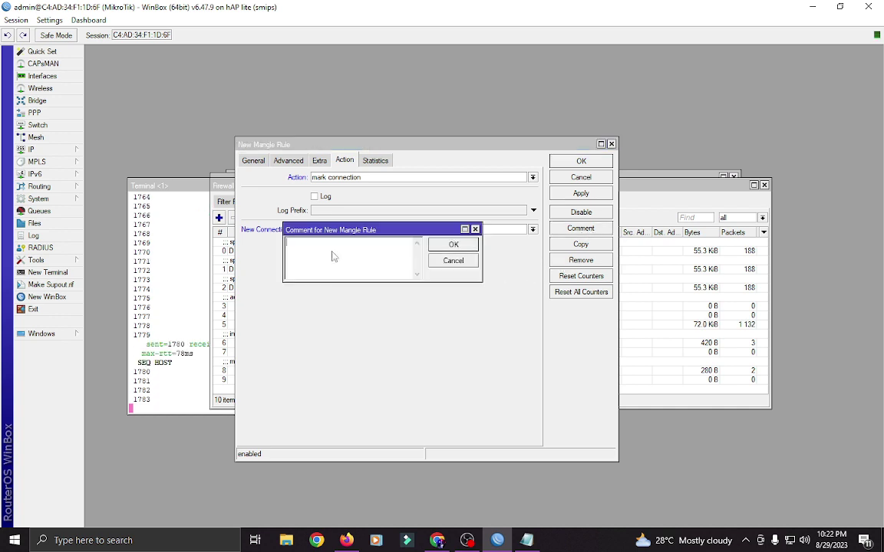
{"action": "type", "text": "p"}
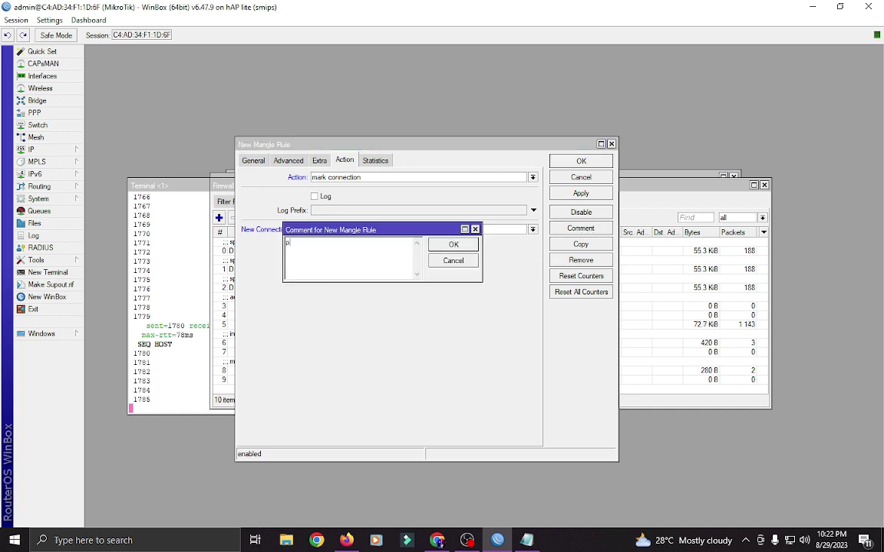
{"action": "type", "text": "cc pldt"}
{"action": "left_click", "coordinate": [454, 244]}
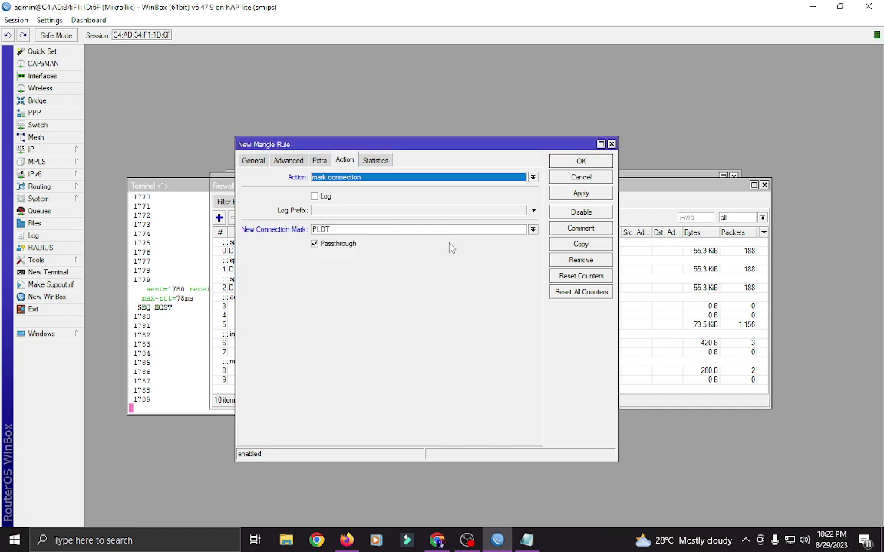
{"action": "left_click", "coordinate": [580, 192]}
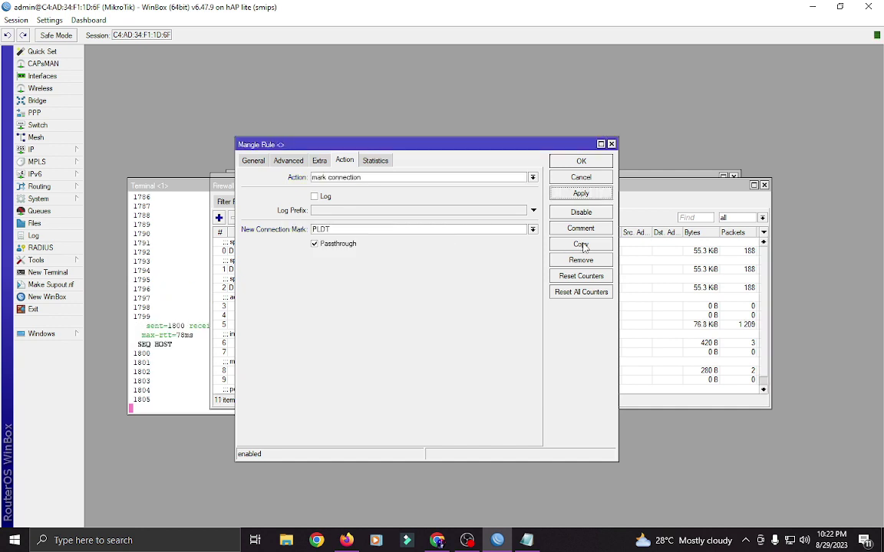
Step: Duplicate the PLDT prerouting rule and set the copy's per connection classifier to 2/1
{"action": "left_click", "coordinate": [581, 244]}
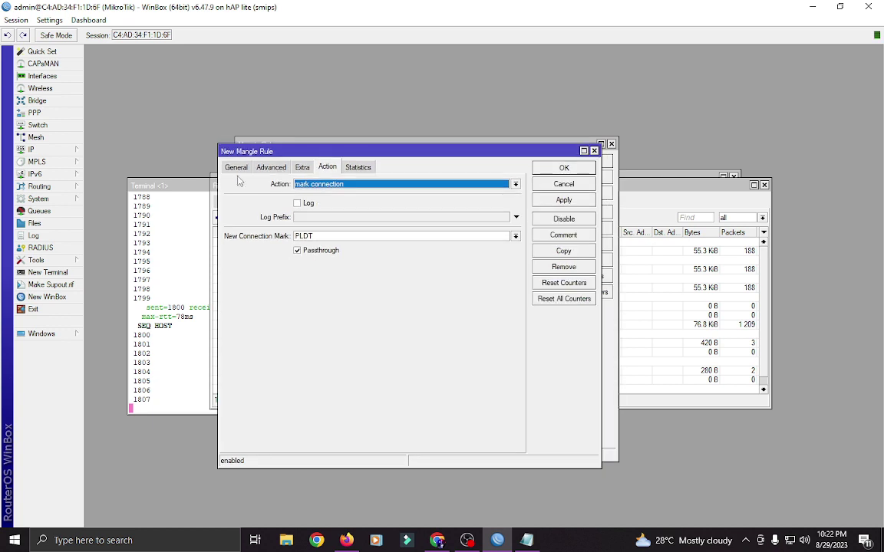
{"action": "left_click", "coordinate": [237, 170]}
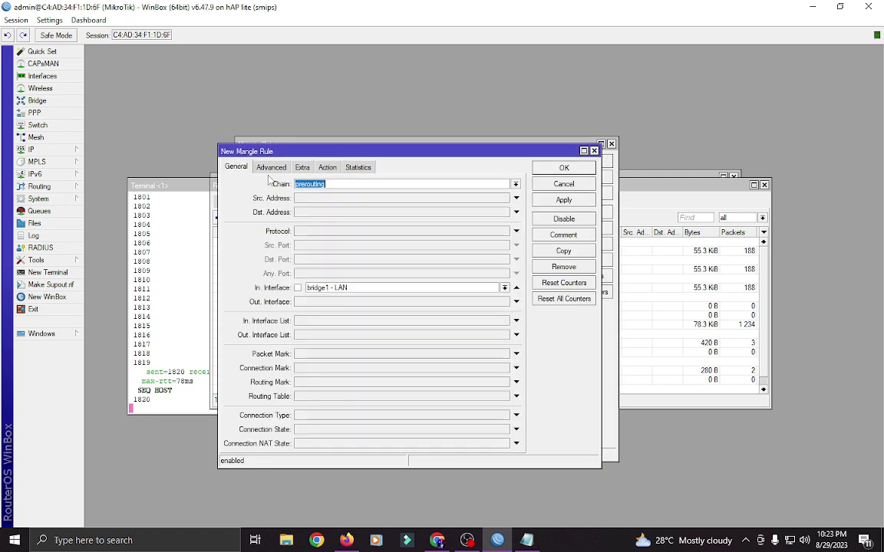
{"action": "left_click", "coordinate": [271, 167]}
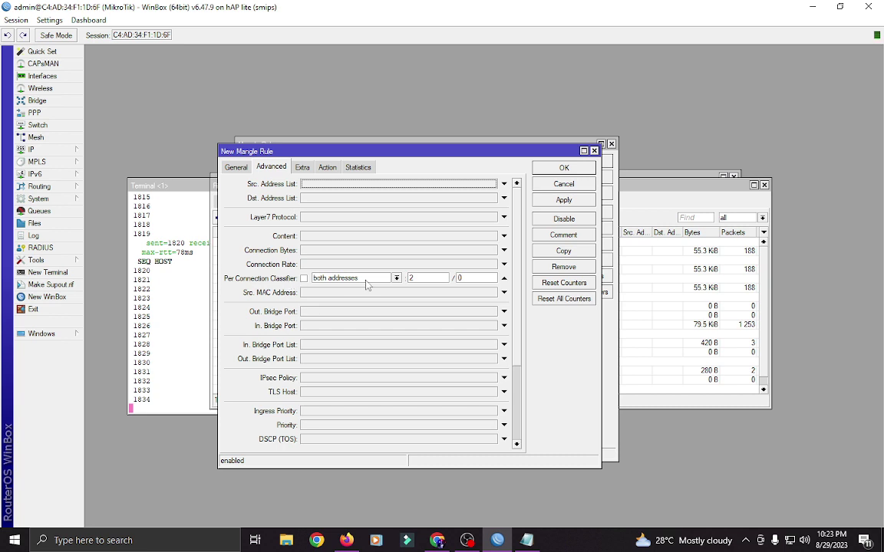
{"action": "left_click", "coordinate": [464, 278]}
{"action": "double_click", "coordinate": [459, 278]}
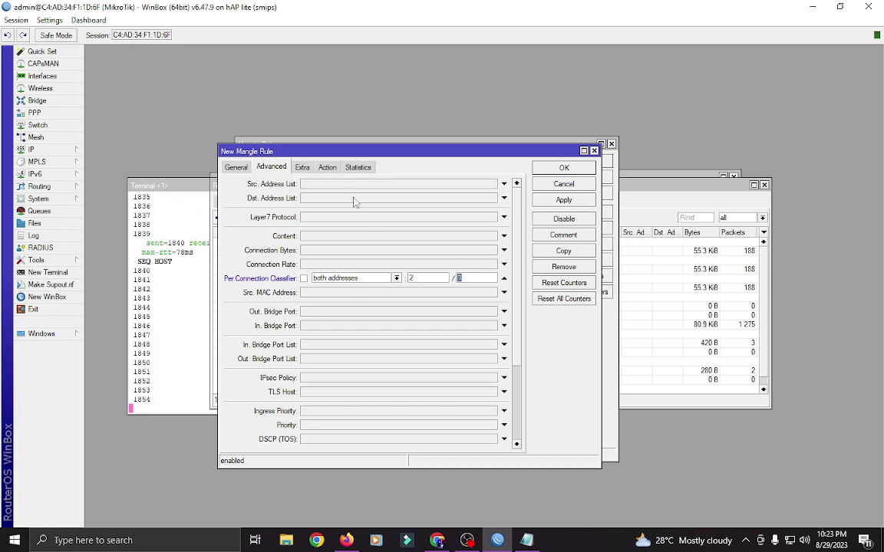
Step: Set the copied prerouting rule's new connection mark to GLOBE and clear its comment
{"action": "left_click", "coordinate": [328, 168]}
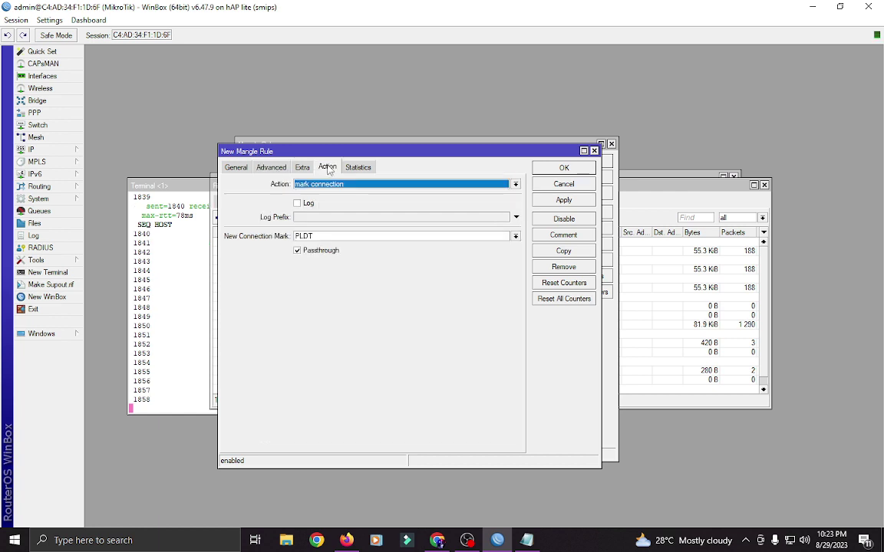
{"action": "double_click", "coordinate": [297, 237]}
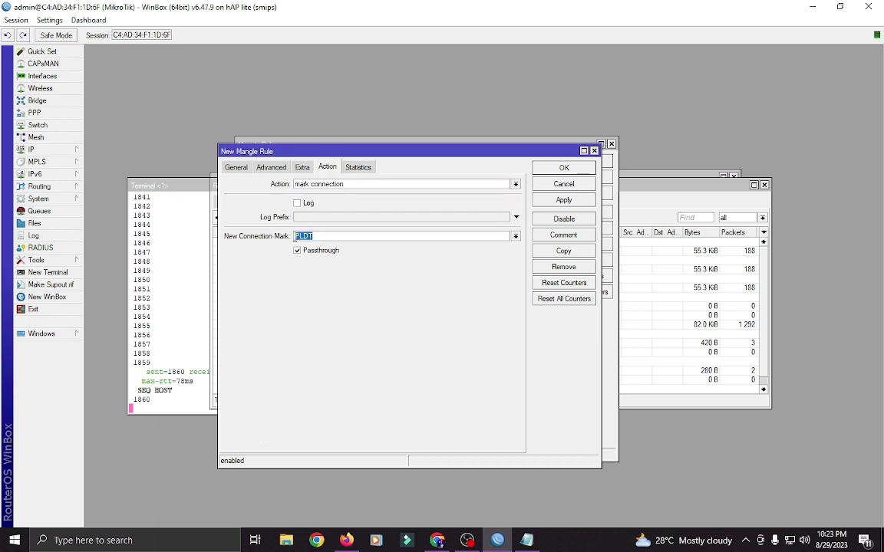
{"action": "type", "text": "GLOBE"}
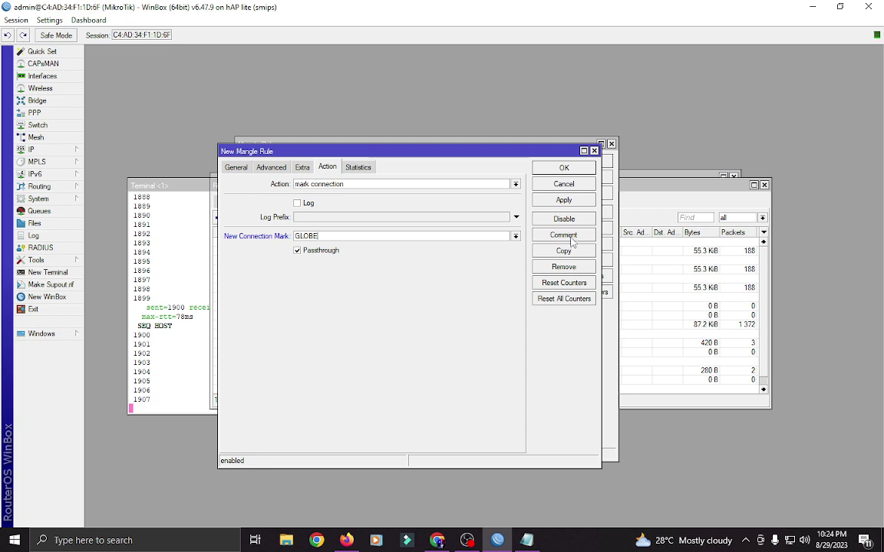
{"action": "left_click", "coordinate": [563, 236]}
{"action": "key", "text": "BackSpace"}
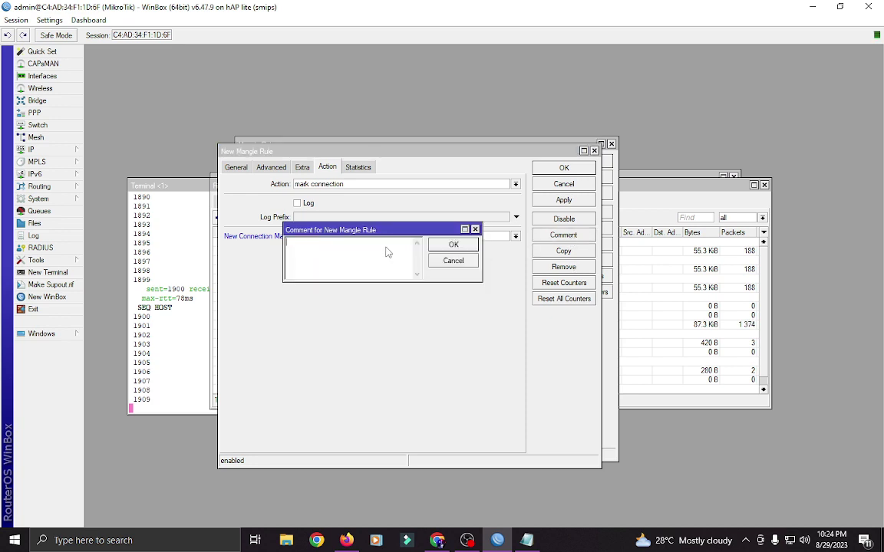
{"action": "left_click", "coordinate": [453, 244]}
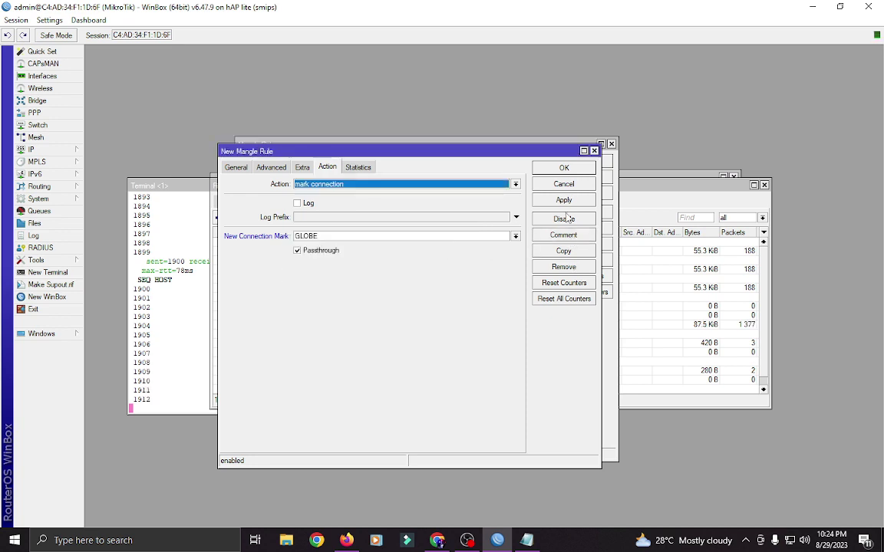
Step: Apply and save the copied GLOBE prerouting rule
{"action": "left_click", "coordinate": [564, 201]}
{"action": "left_click", "coordinate": [564, 168]}
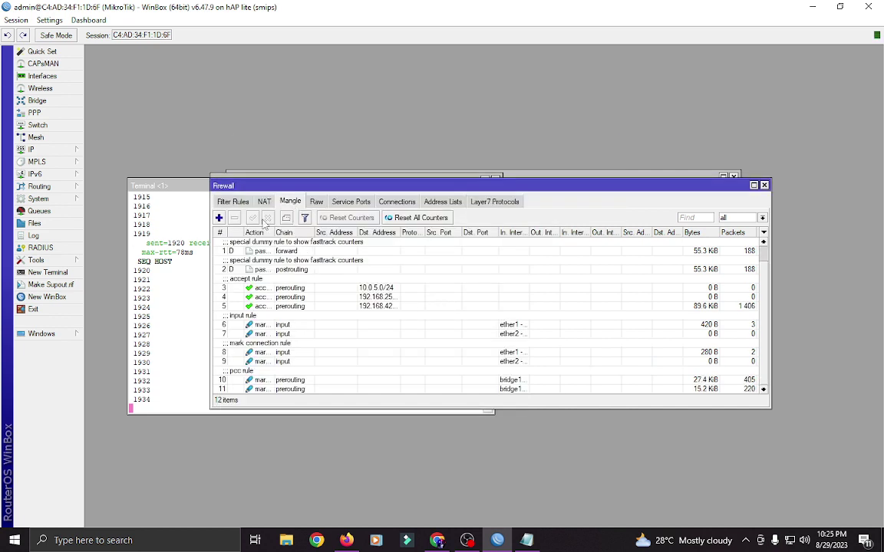
Step: Add a new mangle rule in the output chain that matches connection mark PLDT
{"action": "left_click", "coordinate": [219, 219]}
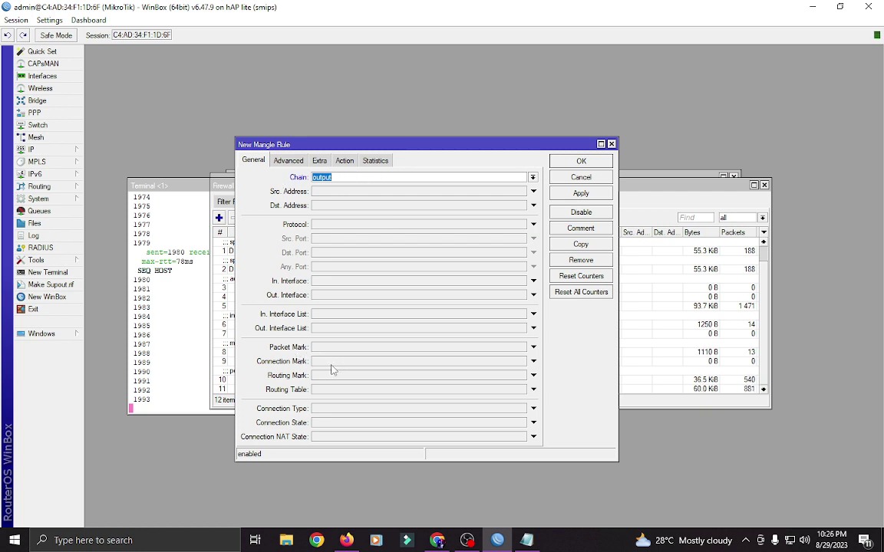
{"action": "left_click", "coordinate": [533, 361]}
{"action": "left_click", "coordinate": [376, 374]}
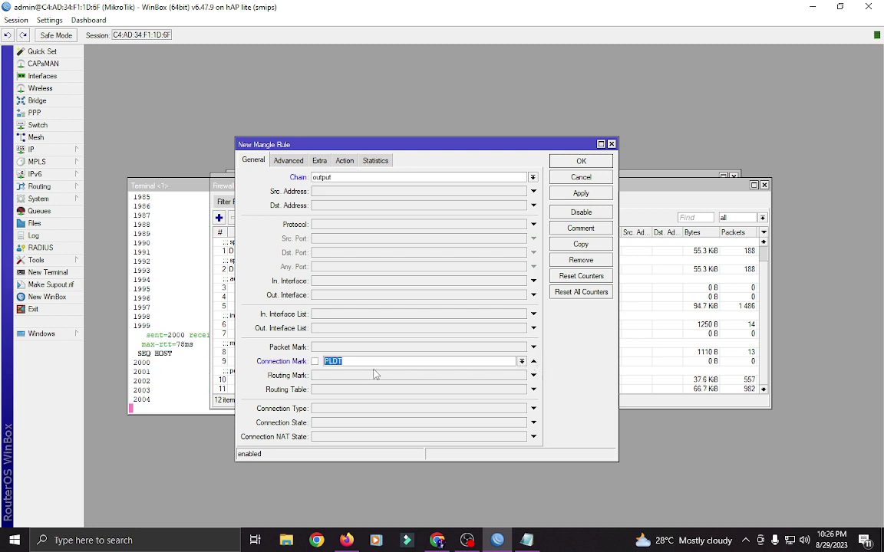
Step: Set the output rule's action to mark routing with PLDT as the new routing mark
{"action": "left_click", "coordinate": [344, 161]}
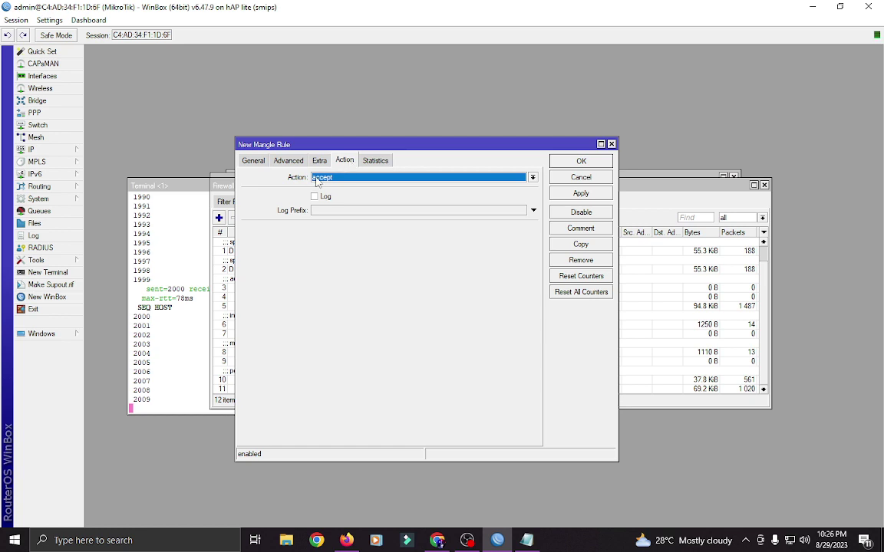
{"action": "left_click", "coordinate": [345, 182]}
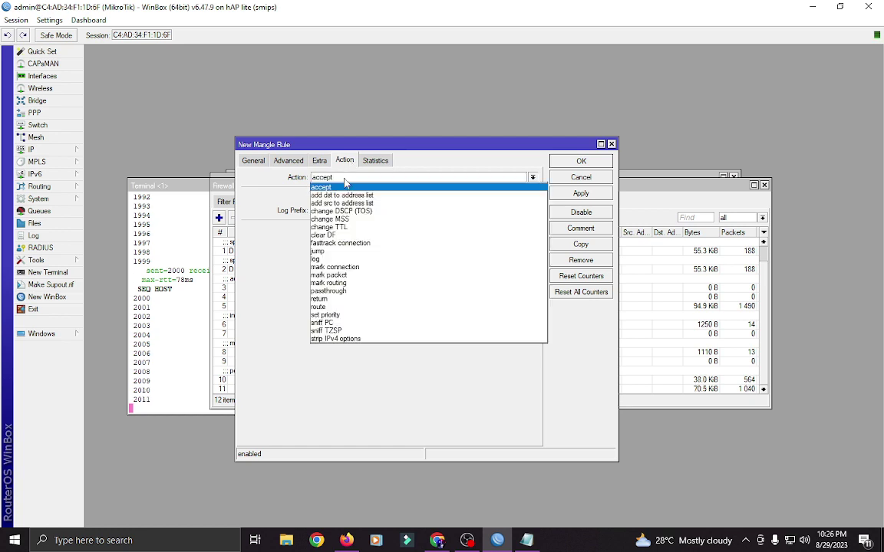
{"action": "left_click", "coordinate": [349, 289]}
{"action": "left_click", "coordinate": [329, 229]}
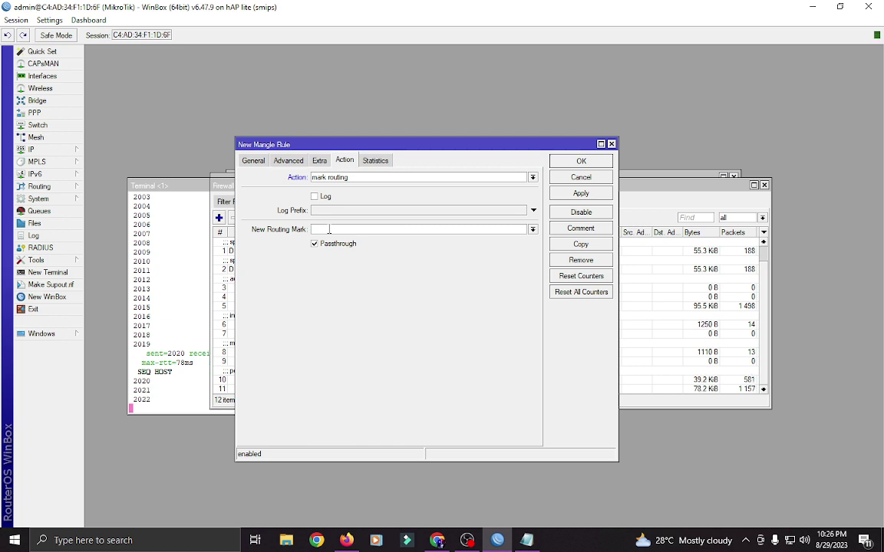
{"action": "type", "text": "PLDT"}
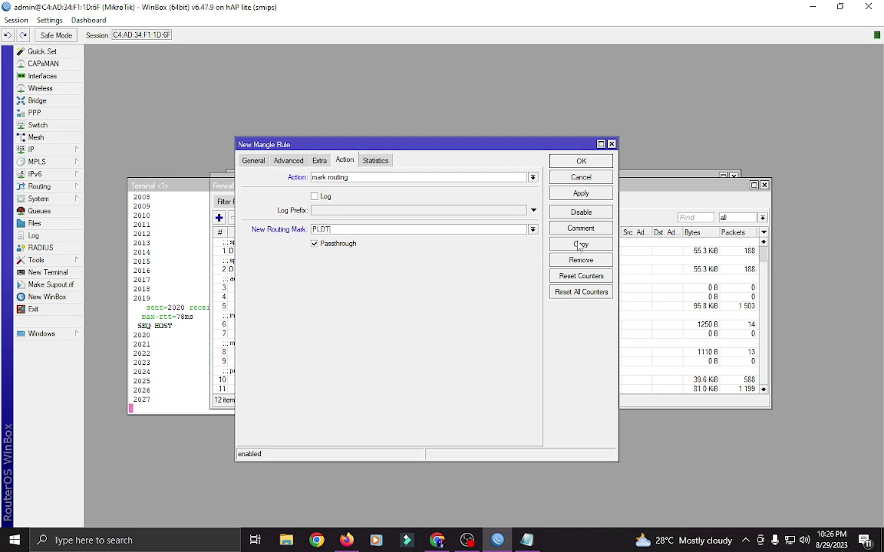
Step: Add the comment "output rule" to the PLDT output rule and apply it
{"action": "left_click", "coordinate": [580, 228]}
{"action": "left_click_drag", "start_coordinate": [371, 234], "coordinate": [394, 235]}
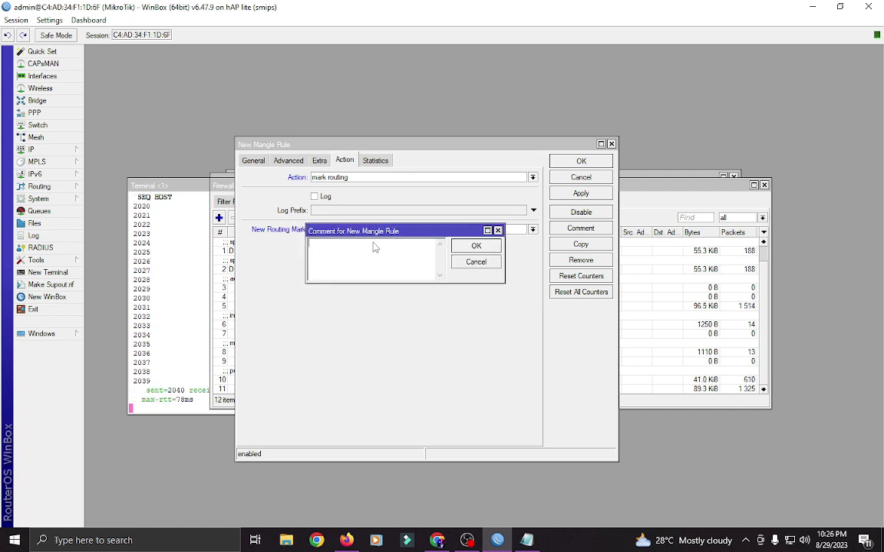
{"action": "type", "text": "output rule"}
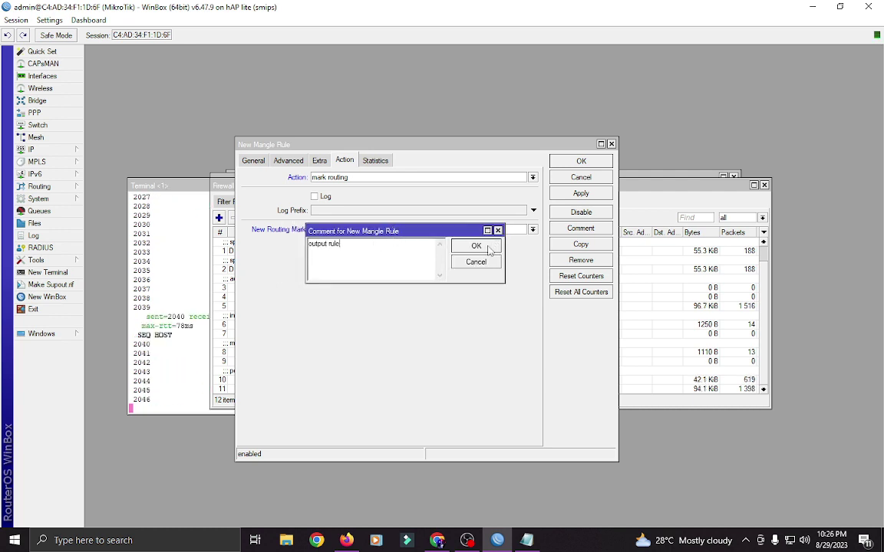
{"action": "left_click", "coordinate": [485, 249]}
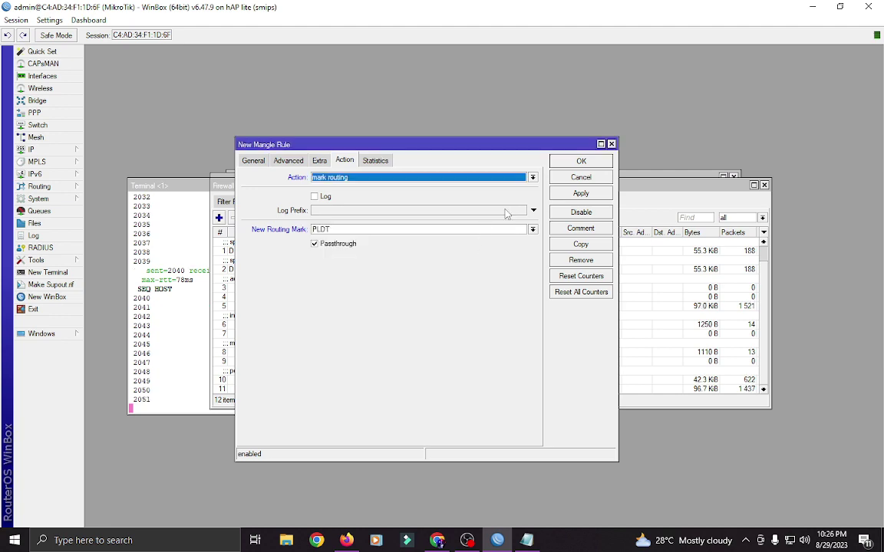
{"action": "left_click", "coordinate": [586, 196]}
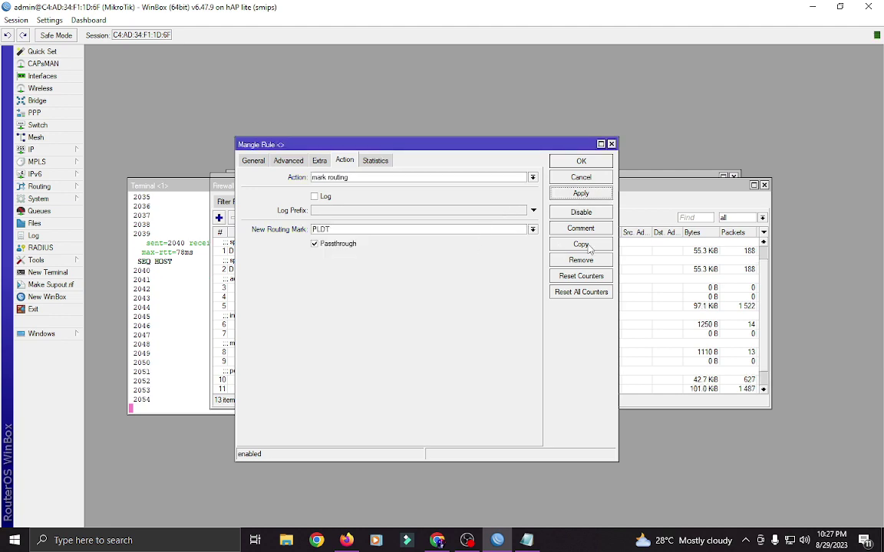
Step: Duplicate the PLDT output rule and set the copy's connection mark to GLOBE
{"action": "left_click", "coordinate": [559, 248]}
{"action": "left_click_drag", "start_coordinate": [325, 154], "coordinate": [305, 149]}
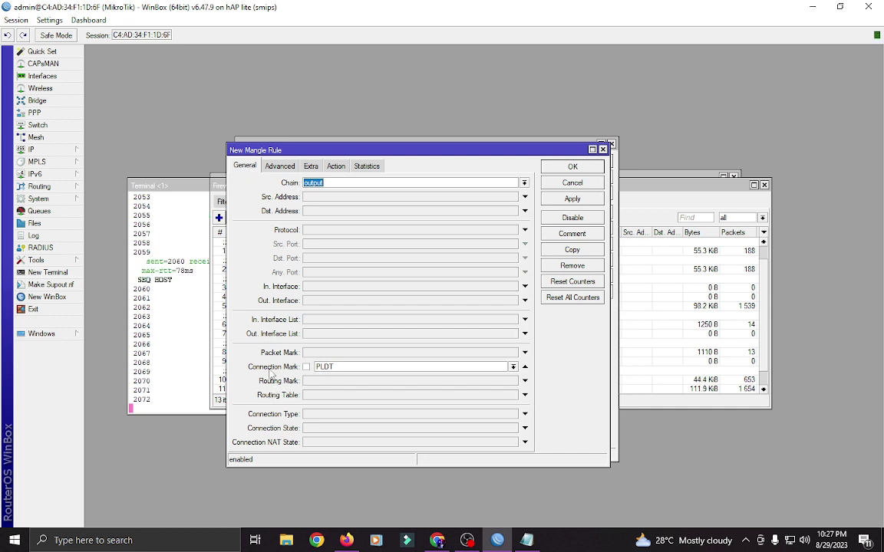
{"action": "left_click", "coordinate": [512, 367]}
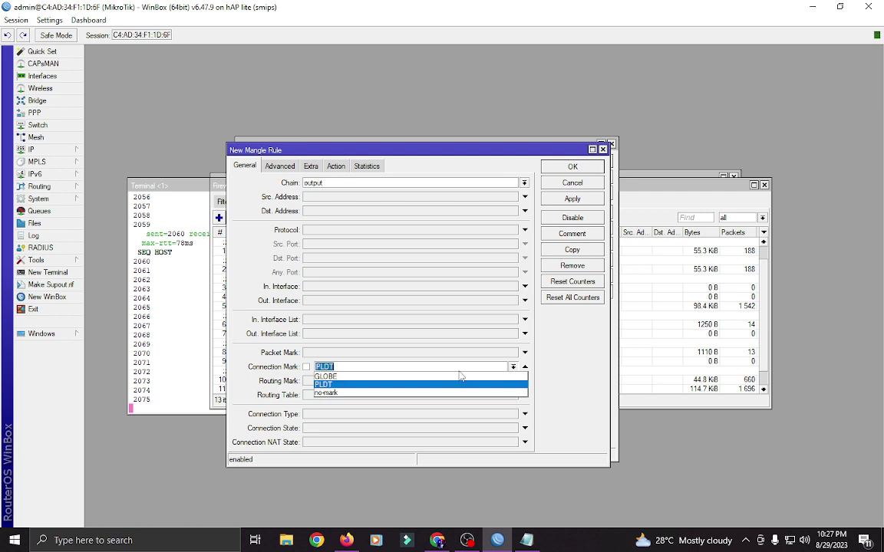
{"action": "left_click", "coordinate": [366, 379]}
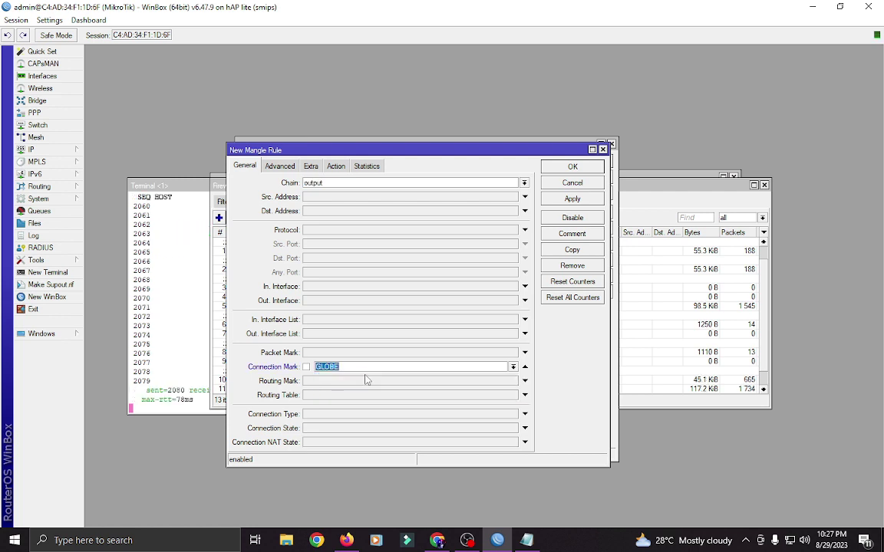
Step: Confirm the copied output rule's comment and save the rule
{"action": "left_click", "coordinate": [569, 235]}
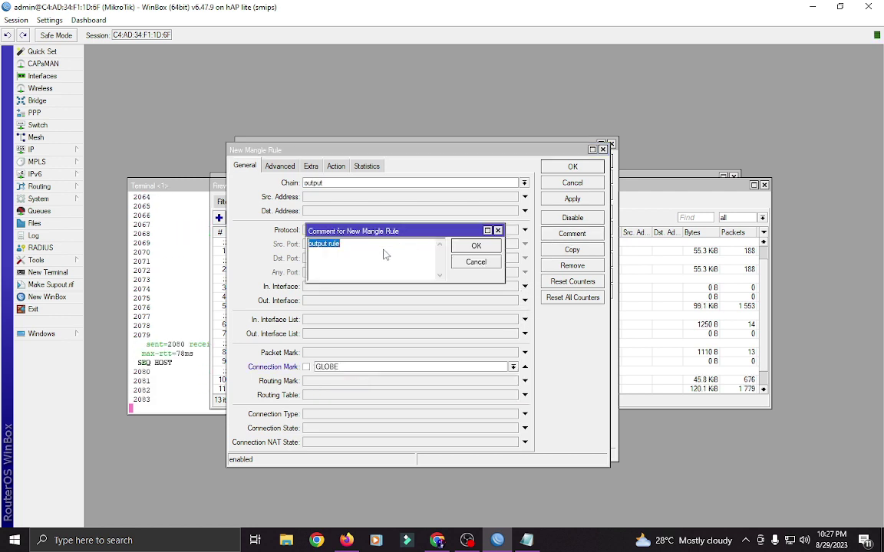
{"action": "left_click", "coordinate": [476, 246]}
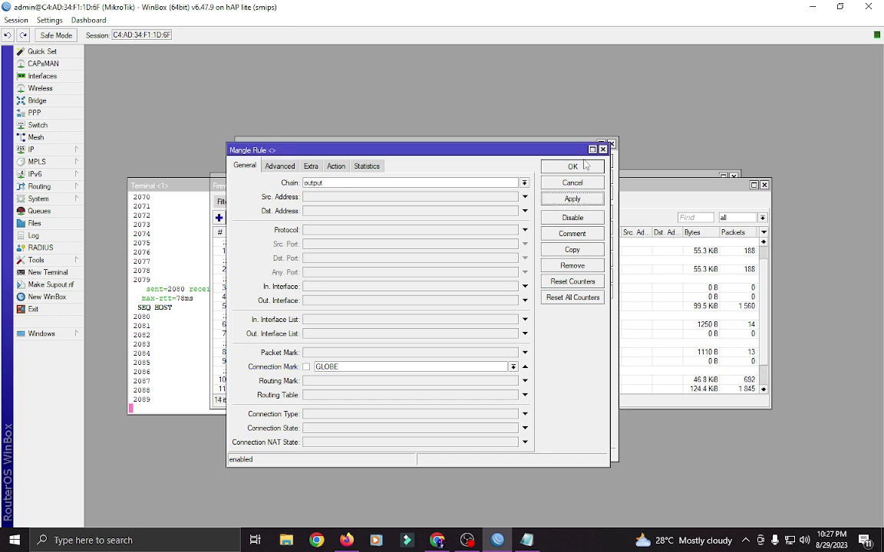
{"action": "left_click", "coordinate": [584, 165]}
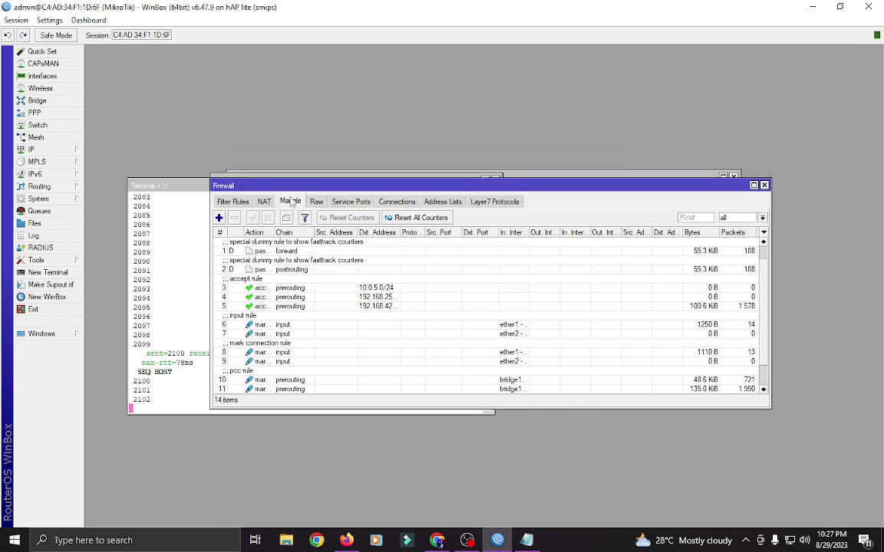
Step: Add a new prerouting mangle rule with in-interface bridge1 - LAN and connection mark PLDT
{"action": "left_click", "coordinate": [219, 217]}
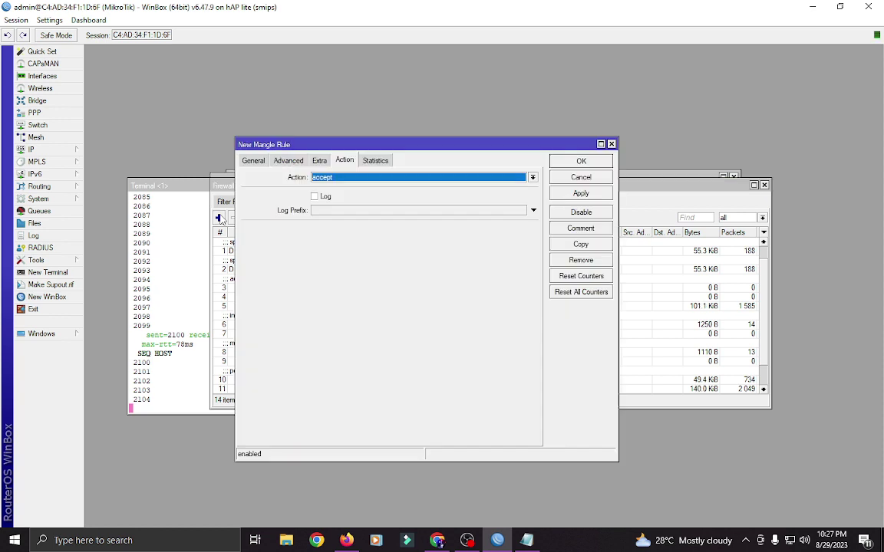
{"action": "left_click", "coordinate": [254, 161]}
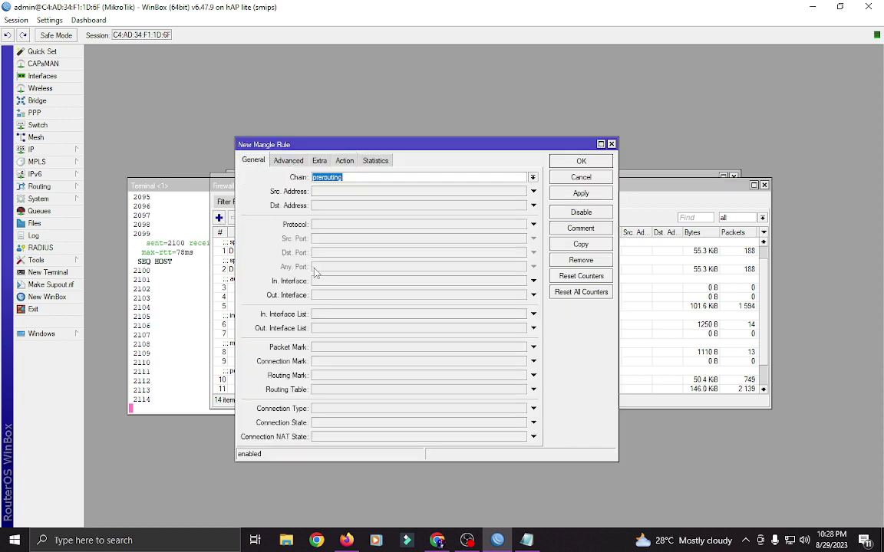
{"action": "left_click", "coordinate": [329, 281]}
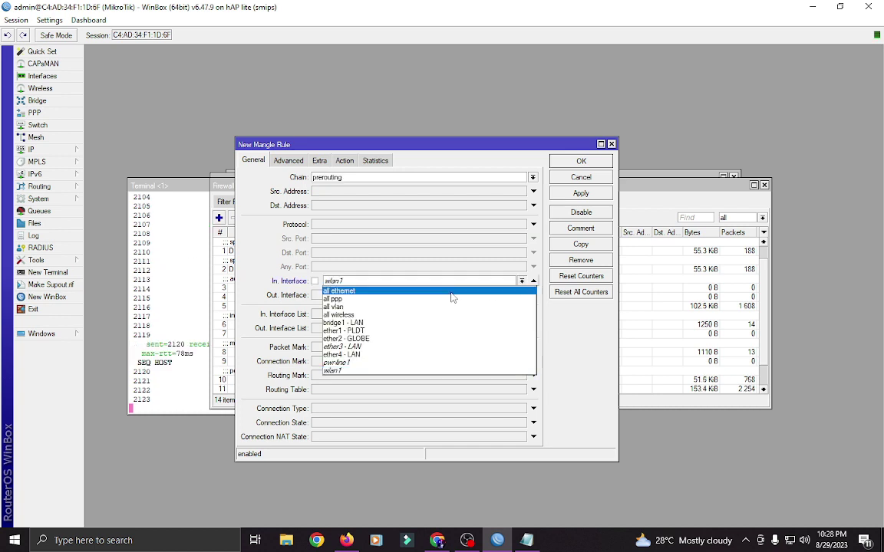
{"action": "left_click", "coordinate": [368, 323]}
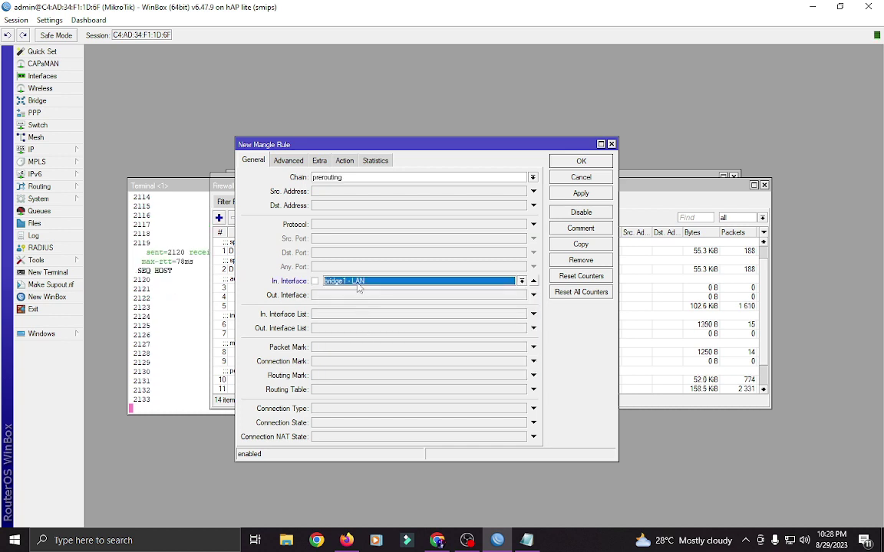
{"action": "left_click", "coordinate": [384, 361]}
{"action": "left_click", "coordinate": [385, 381]}
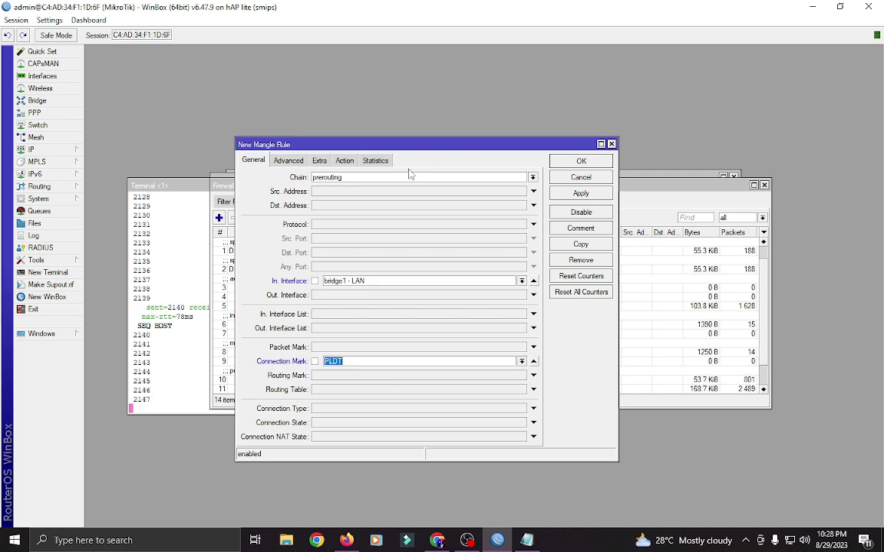
Step: Set the LAN prerouting rule's action to mark routing with PLDT as the new routing mark
{"action": "left_click", "coordinate": [344, 161]}
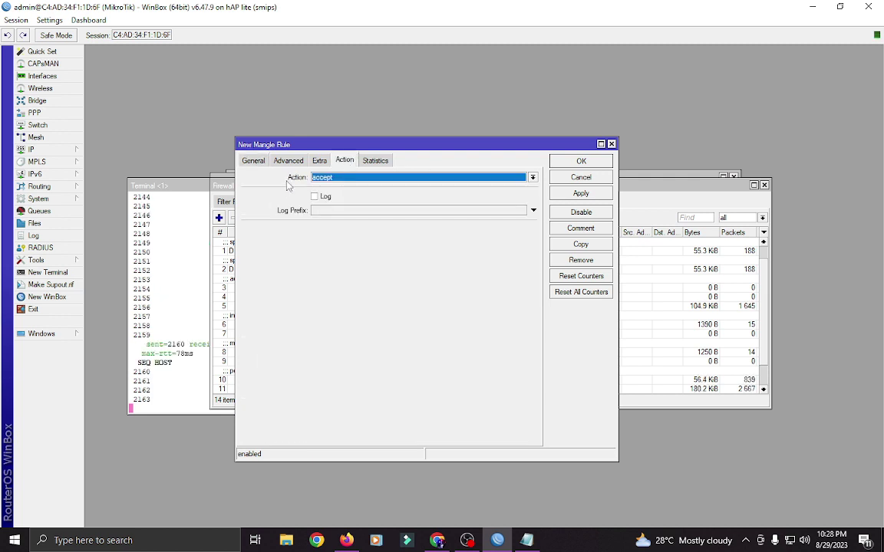
{"action": "left_click", "coordinate": [339, 179]}
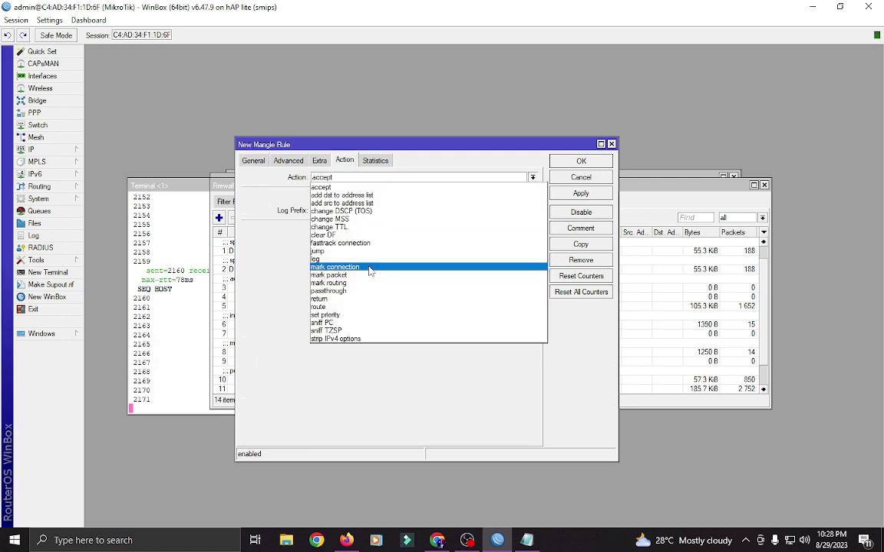
{"action": "left_click", "coordinate": [328, 283]}
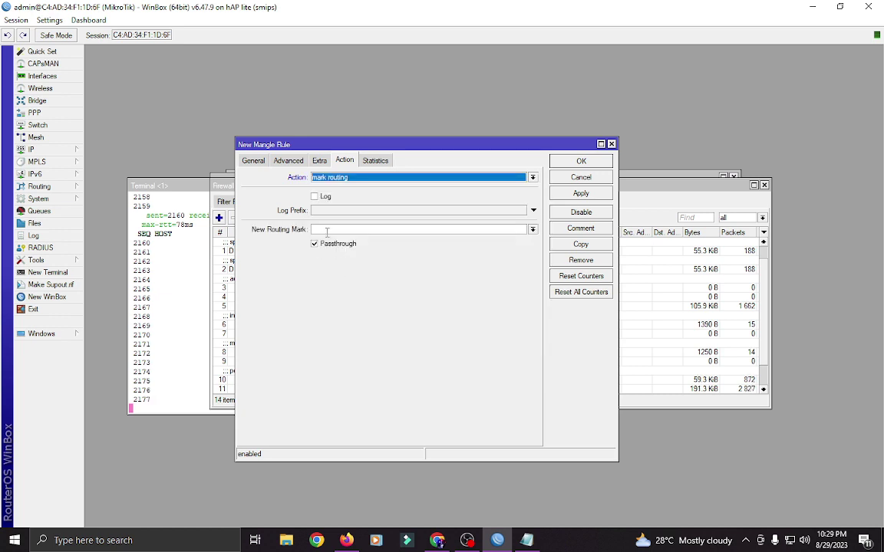
{"action": "left_click", "coordinate": [327, 230]}
{"action": "type", "text": "PLDT"}
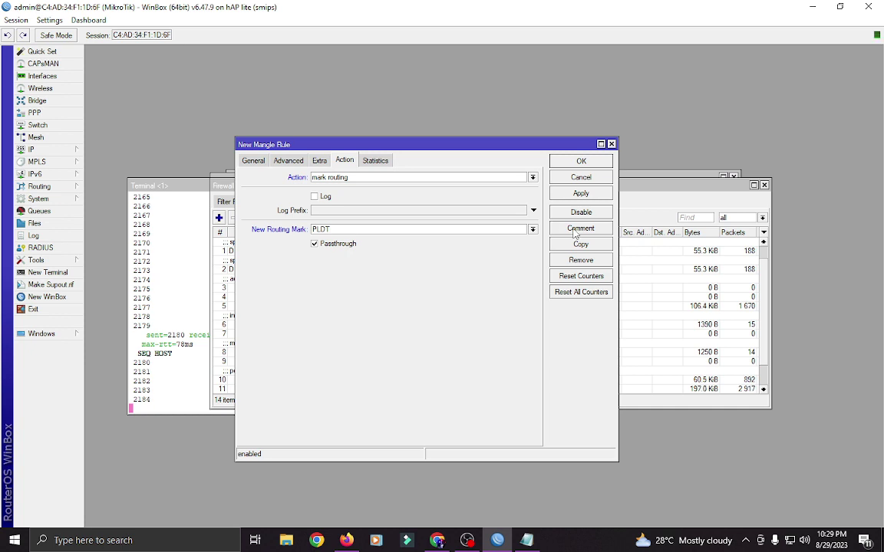
Step: Add the comment "mark routing" to the PLDT prerouting rule and apply it
{"action": "left_click", "coordinate": [554, 228]}
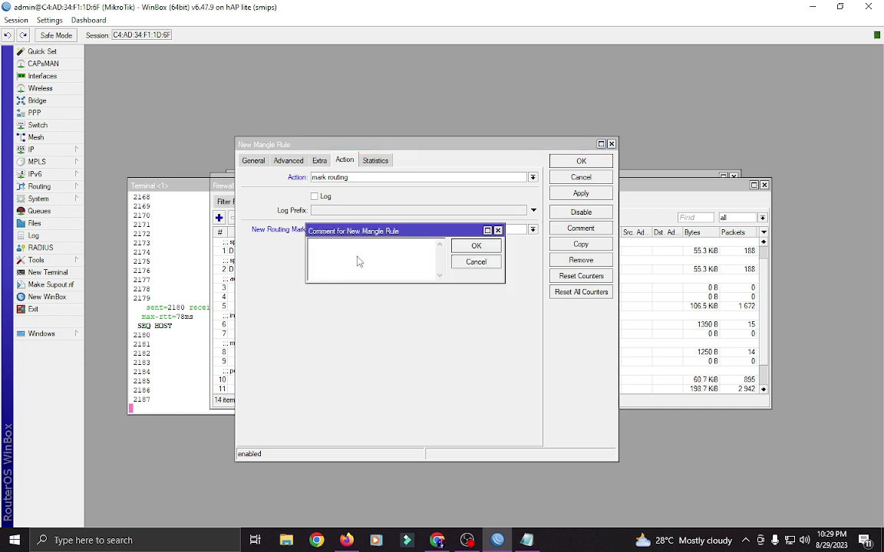
{"action": "type", "text": "mark"}
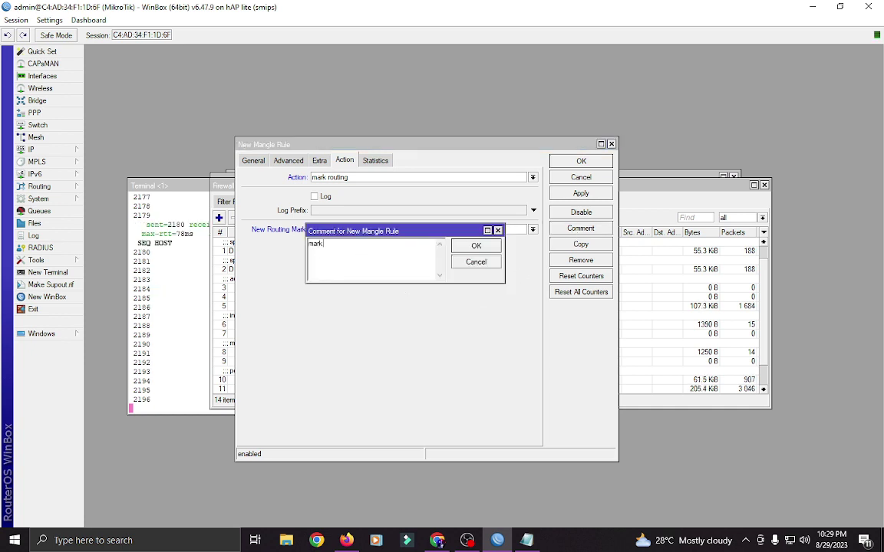
{"action": "type", "text": " routing"}
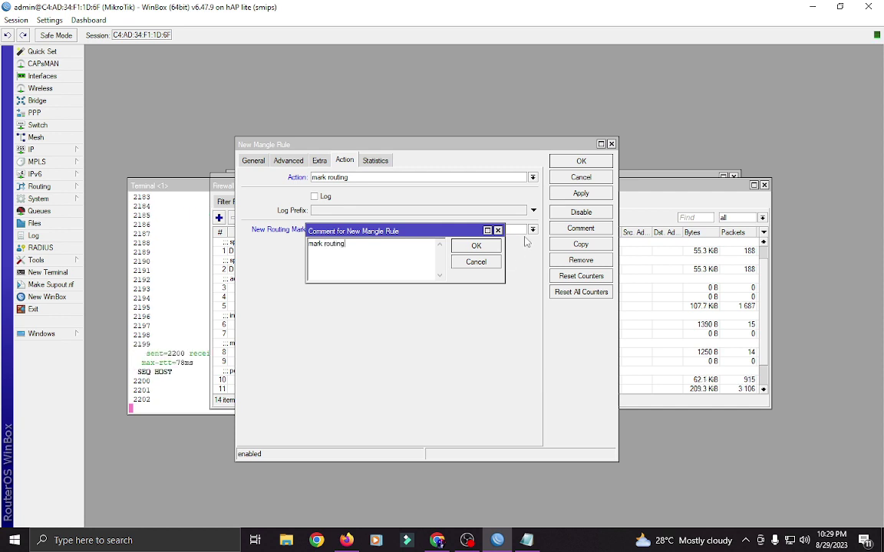
{"action": "left_click", "coordinate": [475, 247]}
{"action": "left_click", "coordinate": [580, 194]}
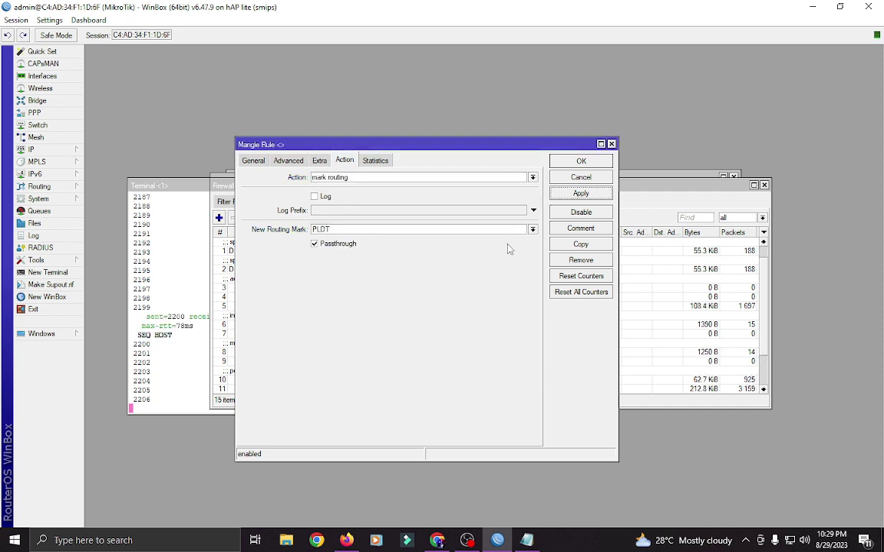
Step: Duplicate the mark routing prerouting rule and set the copy's connection mark to GLOBE
{"action": "left_click", "coordinate": [581, 245]}
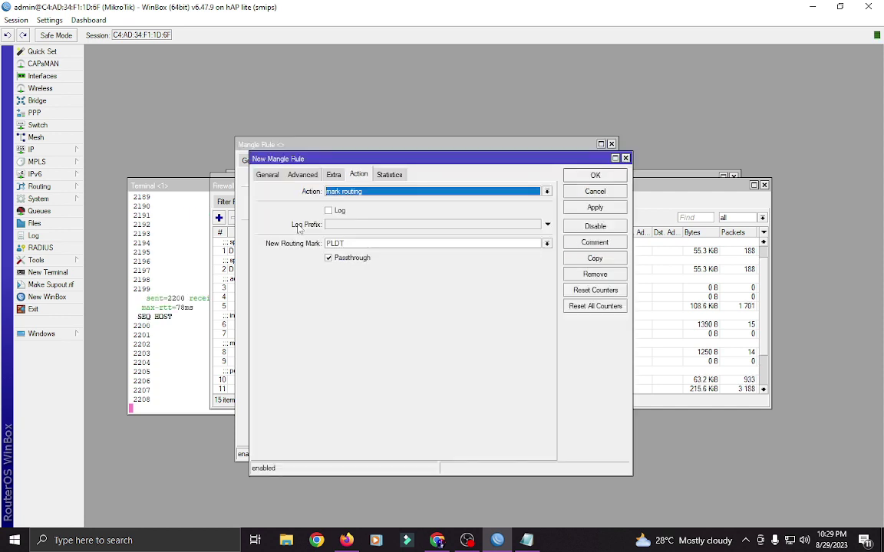
{"action": "left_click", "coordinate": [239, 170]}
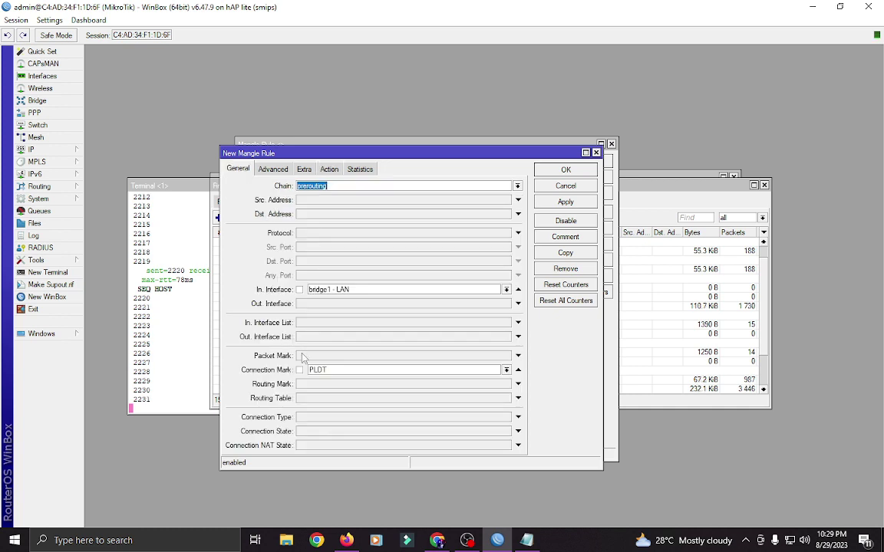
{"action": "left_click", "coordinate": [341, 370]}
{"action": "left_click", "coordinate": [345, 381]}
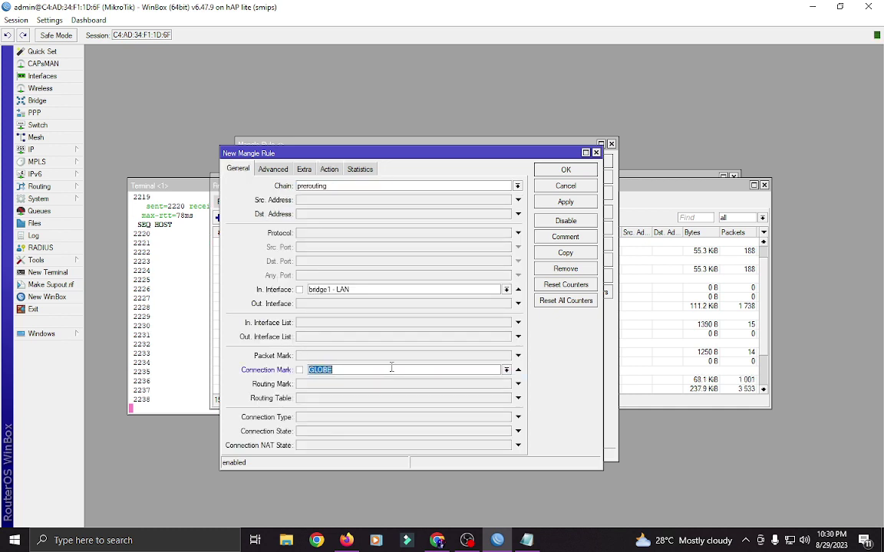
Step: Set the new routing mark of the copied GLOBE prerouting rule to GLOBE
{"action": "left_click", "coordinate": [328, 169]}
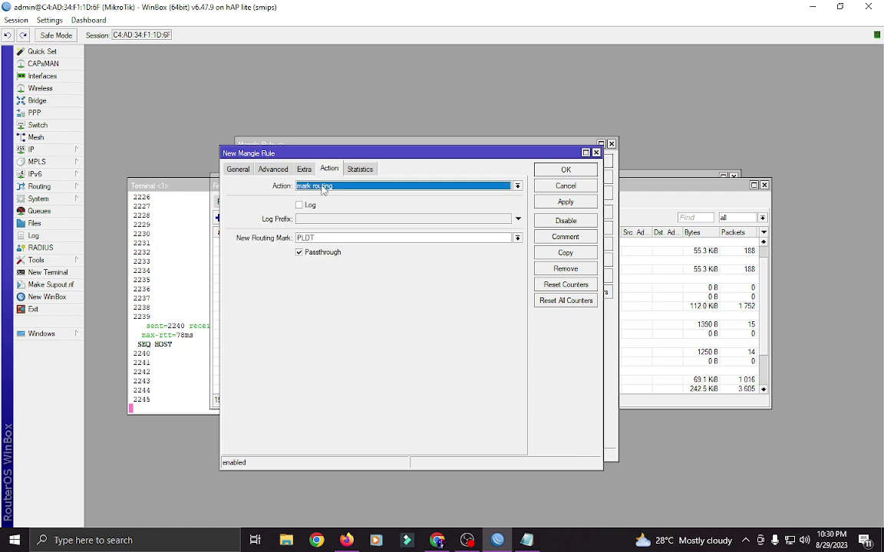
{"action": "double_click", "coordinate": [335, 238]}
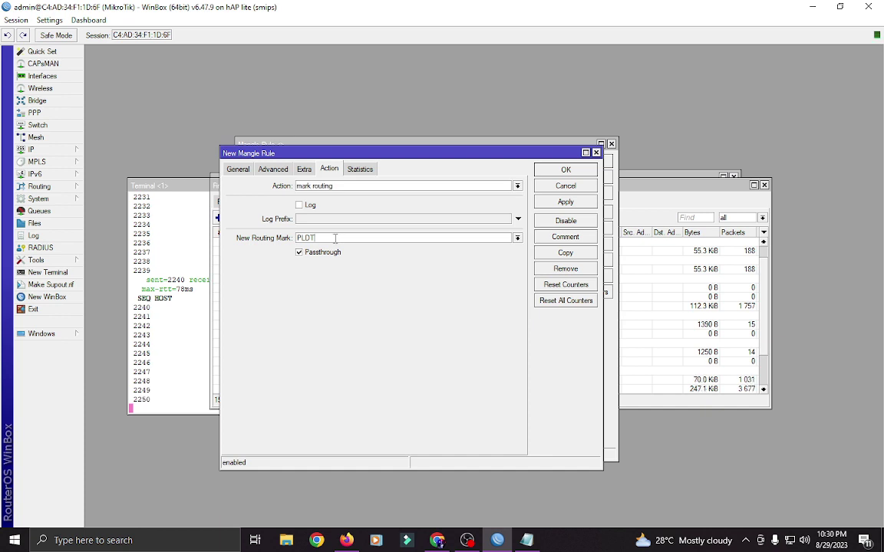
{"action": "type", "text": "GLOBE"}
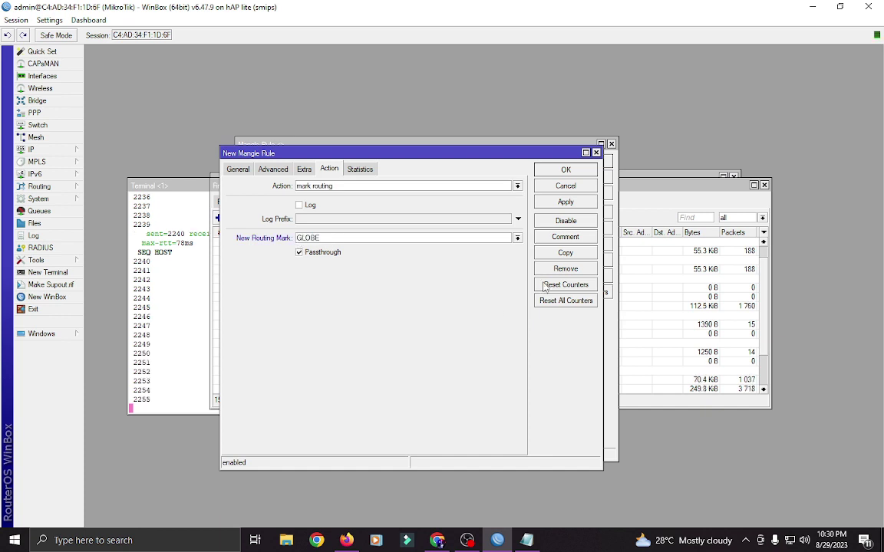
Step: Clear the comment on the GLOBE mark routing rule and save the rule
{"action": "left_click", "coordinate": [562, 240]}
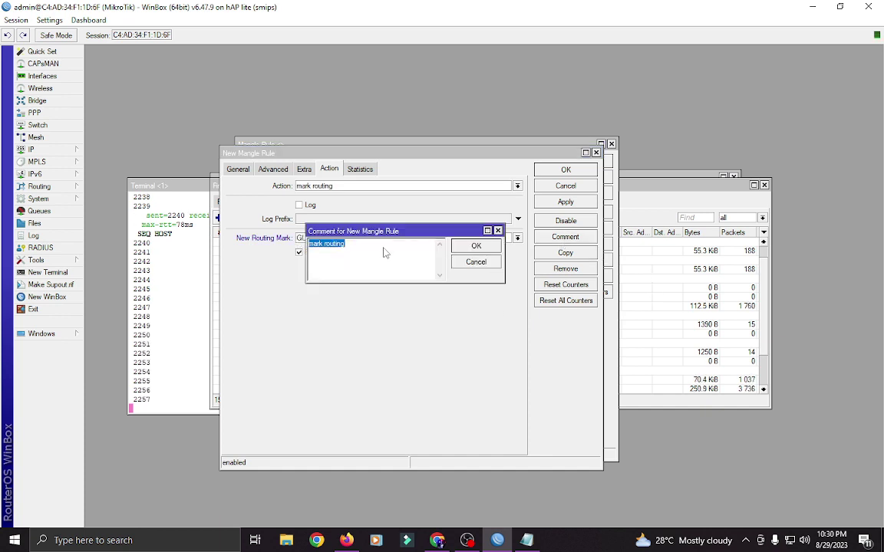
{"action": "key", "text": "BackSpace"}
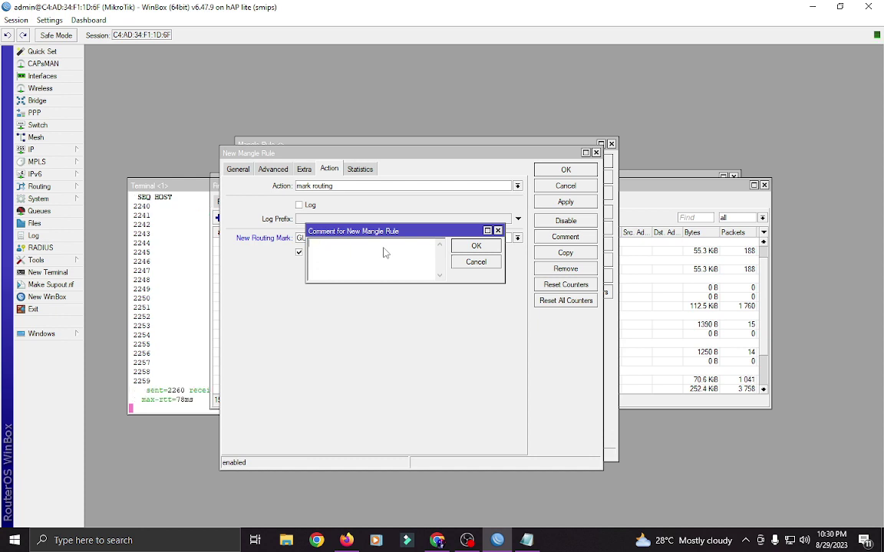
{"action": "left_click", "coordinate": [474, 246]}
{"action": "left_click", "coordinate": [565, 202]}
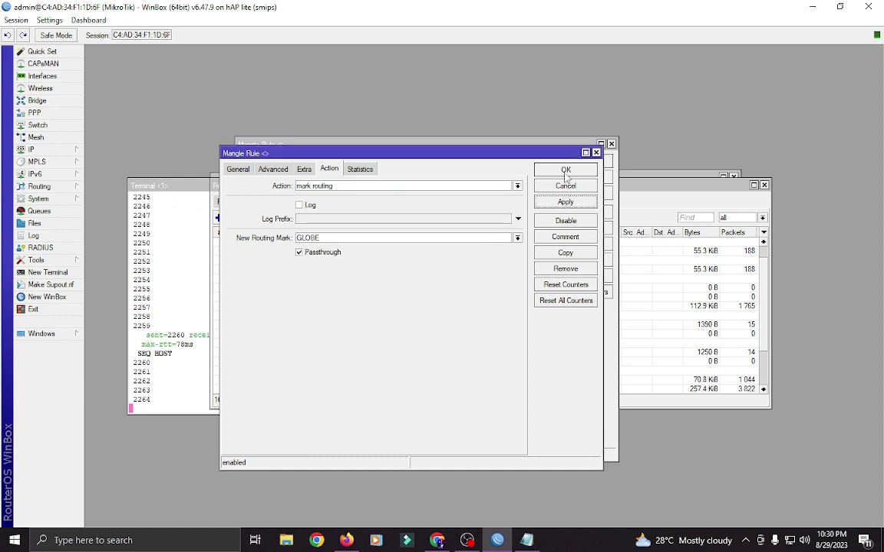
{"action": "left_click", "coordinate": [565, 170]}
{"action": "scroll", "coordinate": [427, 303], "scroll_direction": "down", "scroll_amount": 1}
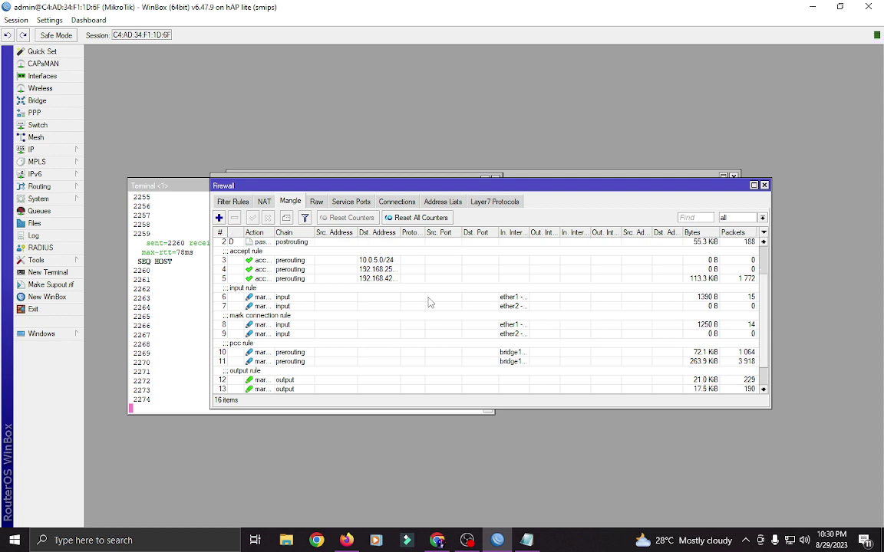
{"action": "scroll", "coordinate": [429, 301], "scroll_direction": "down", "scroll_amount": 1}
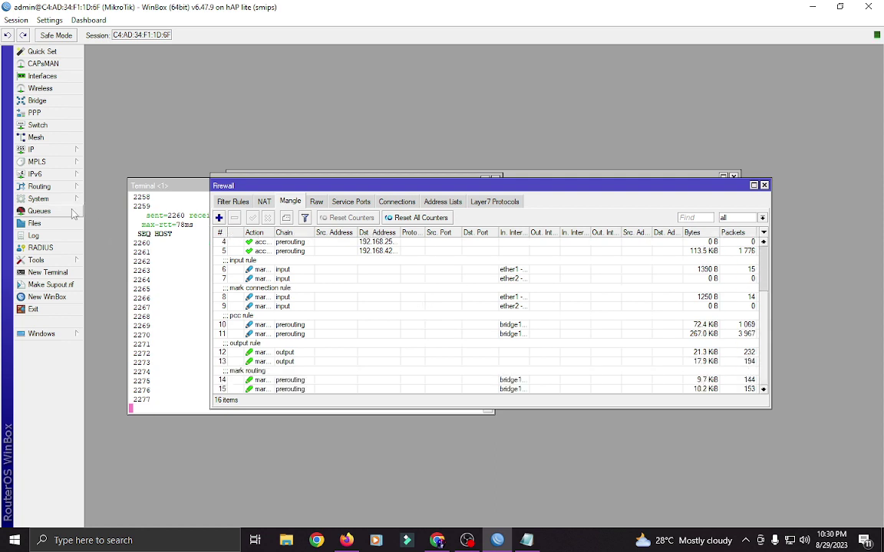
Step: Add a 0.0.0.0/0 route through the PLDT gateway 192.168.1.1 in the IP route list
{"action": "left_click", "coordinate": [32, 150]}
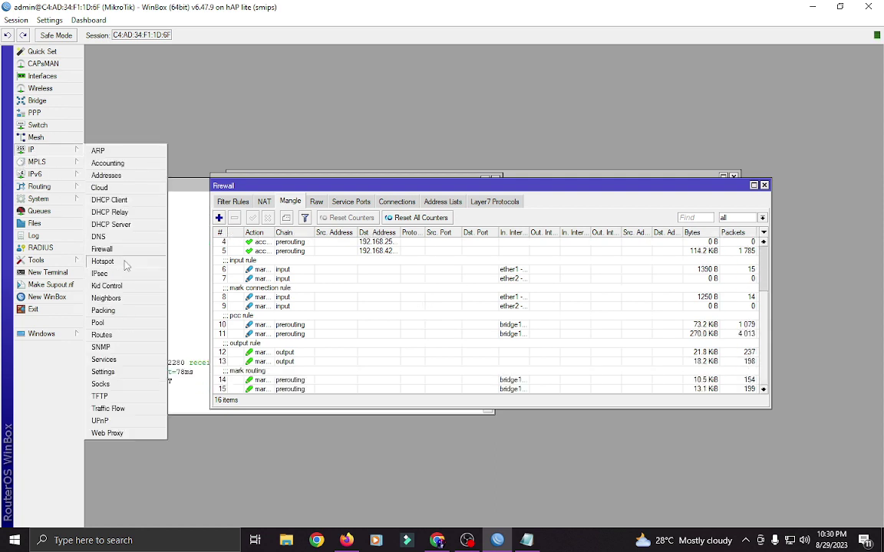
{"action": "left_click", "coordinate": [101, 334]}
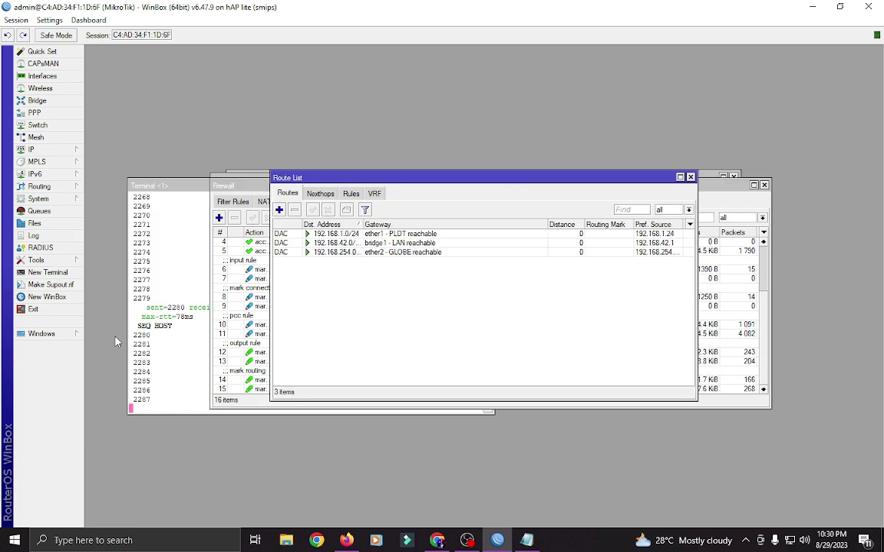
{"action": "left_click", "coordinate": [279, 210]}
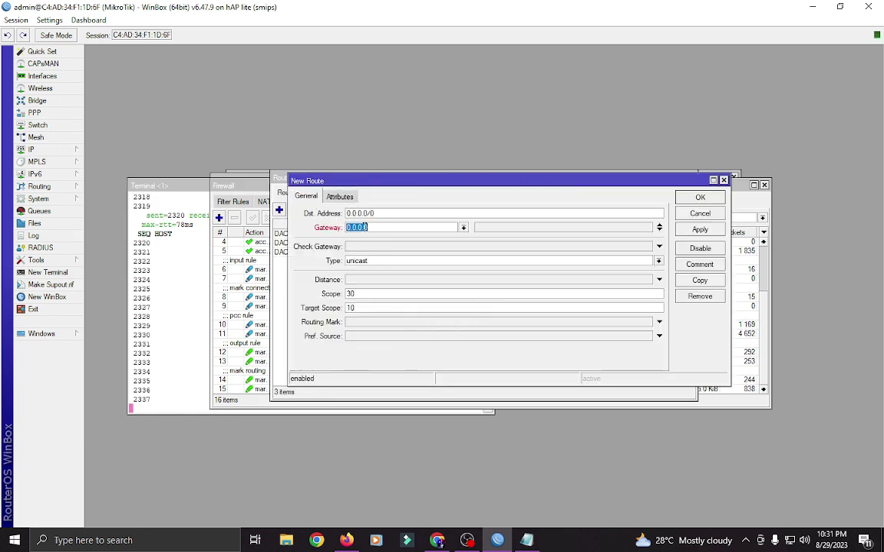
{"action": "key", "text": "Escape"}
{"action": "left_click", "coordinate": [278, 209]}
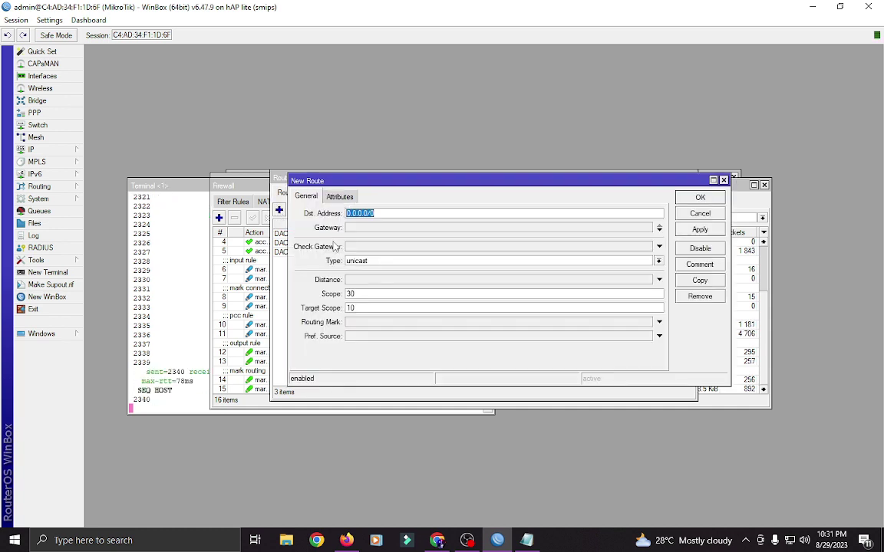
{"action": "left_click", "coordinate": [360, 228]}
{"action": "type", "text": "0.0.0.0"}
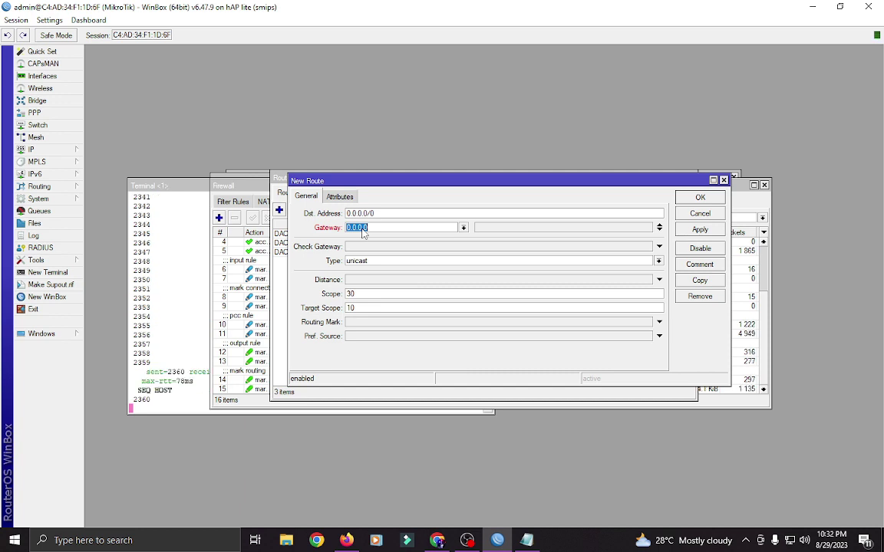
{"action": "type", "text": "1"}
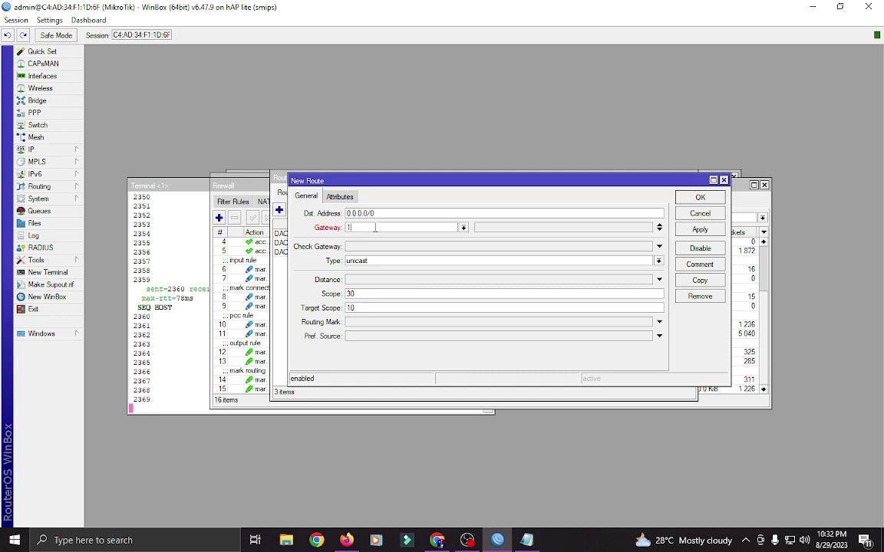
{"action": "type", "text": "92.168.1"}
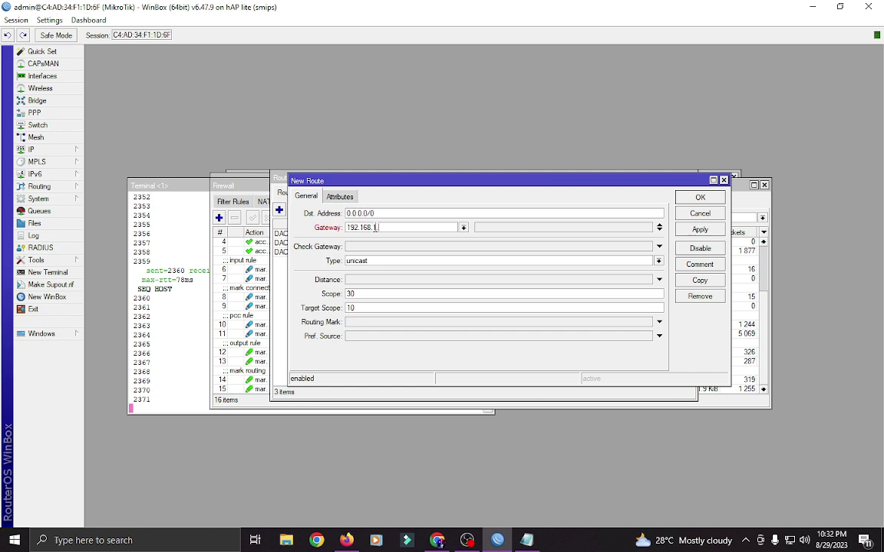
{"action": "type", "text": ".1"}
{"action": "left_click", "coordinate": [699, 229]}
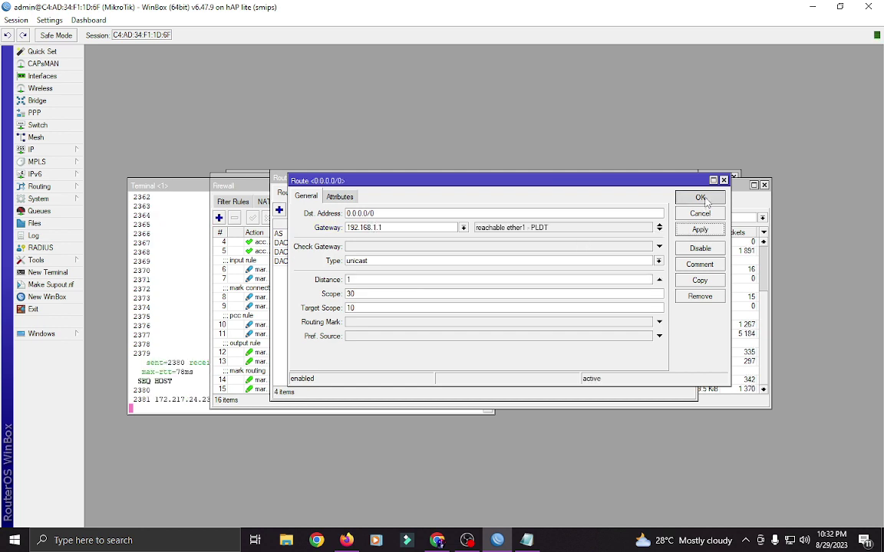
{"action": "left_click", "coordinate": [700, 198]}
Step: Add a 0.0.0.0/0 route through gateway 192.168.254.254, checking the GLOBE address against the Notepad notes
{"action": "left_click", "coordinate": [279, 211]}
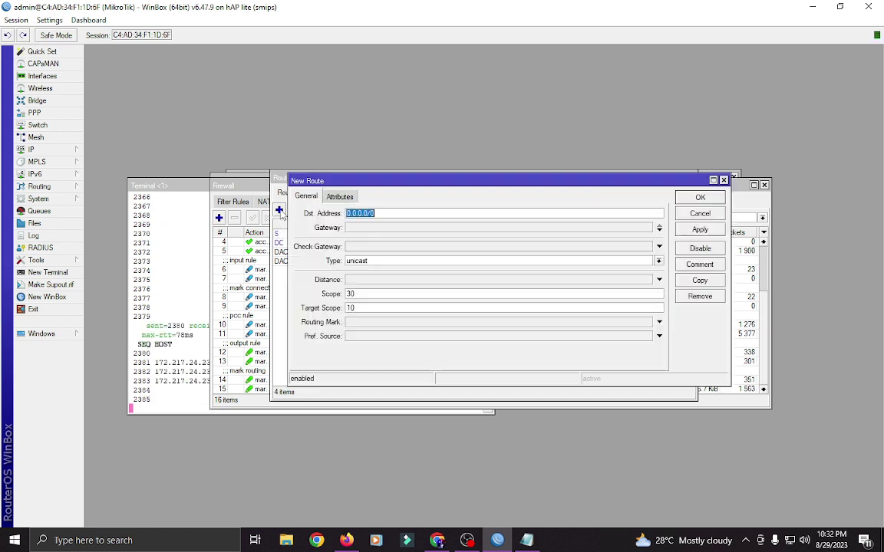
{"action": "left_click", "coordinate": [360, 229]}
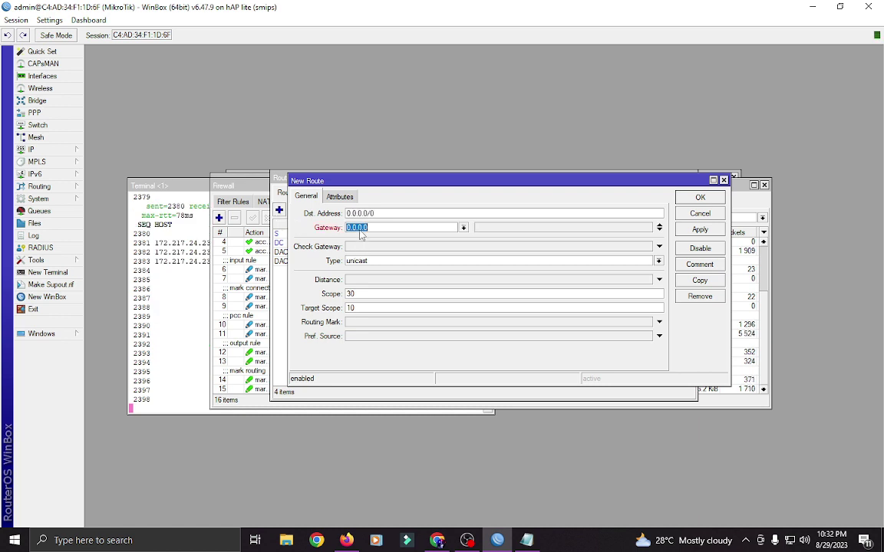
{"action": "type", "text": "1"}
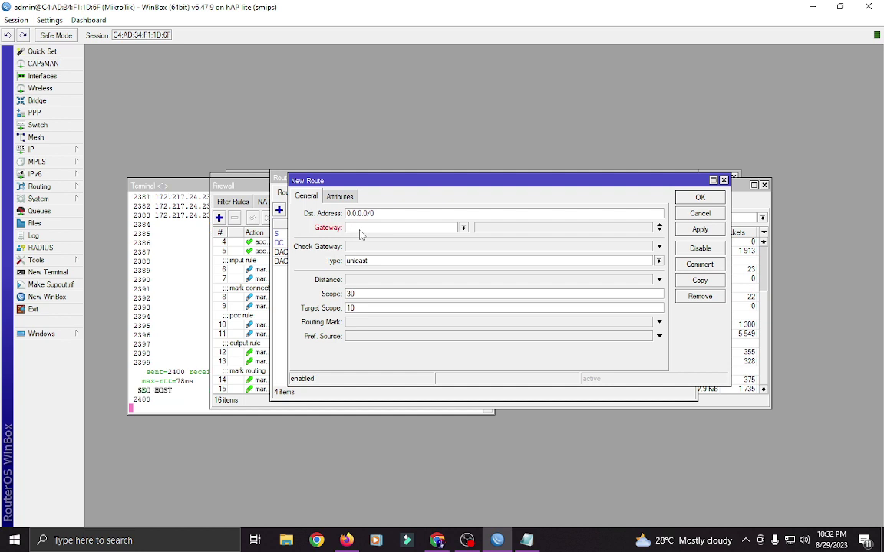
{"action": "type", "text": "92.168."}
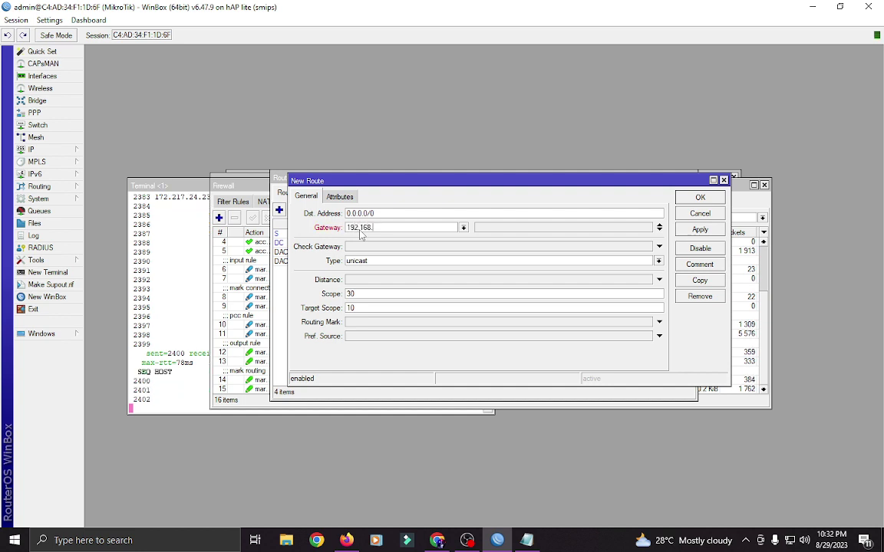
{"action": "type", "text": "254.254"}
{"action": "left_click", "coordinate": [526, 540]}
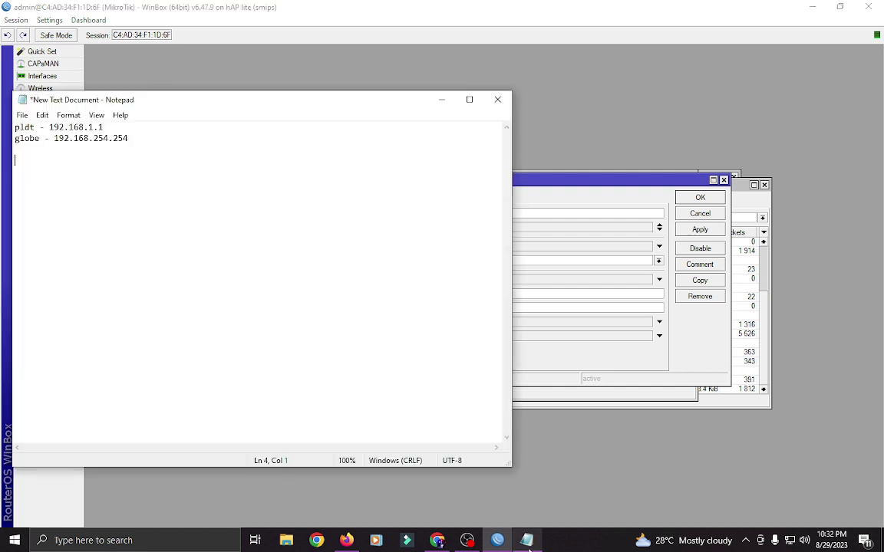
{"action": "left_click", "coordinate": [527, 541]}
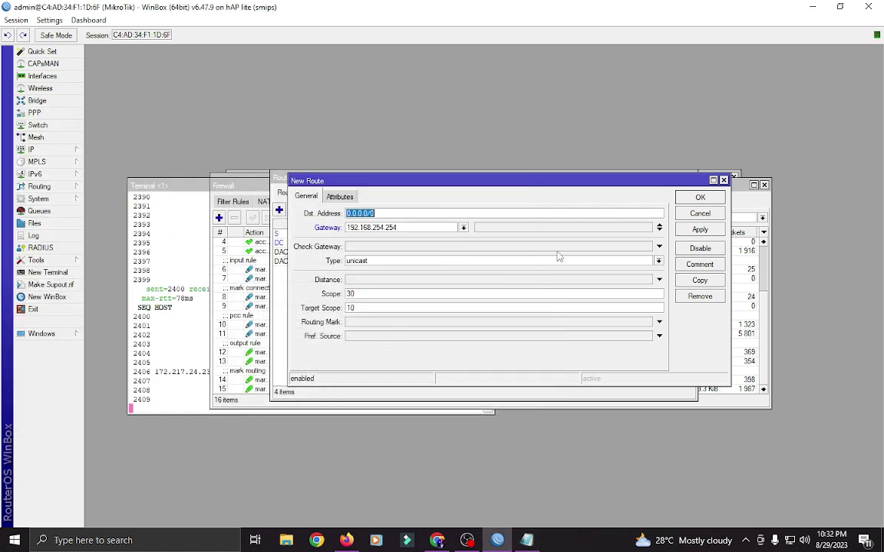
{"action": "left_click", "coordinate": [700, 229]}
{"action": "left_click", "coordinate": [699, 198]}
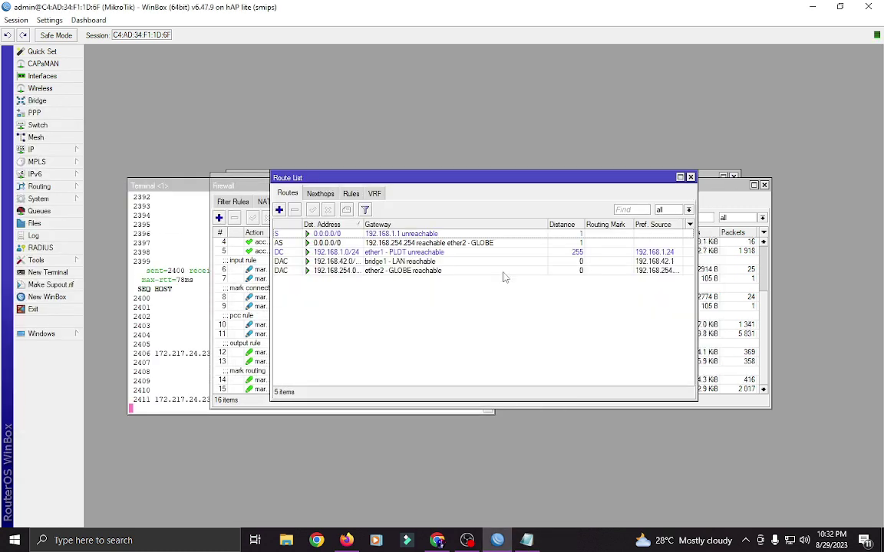
Step: Add a second 0.0.0.0/0 route through gateway 192.168.1.1 without a routing mark
{"action": "left_click", "coordinate": [279, 210]}
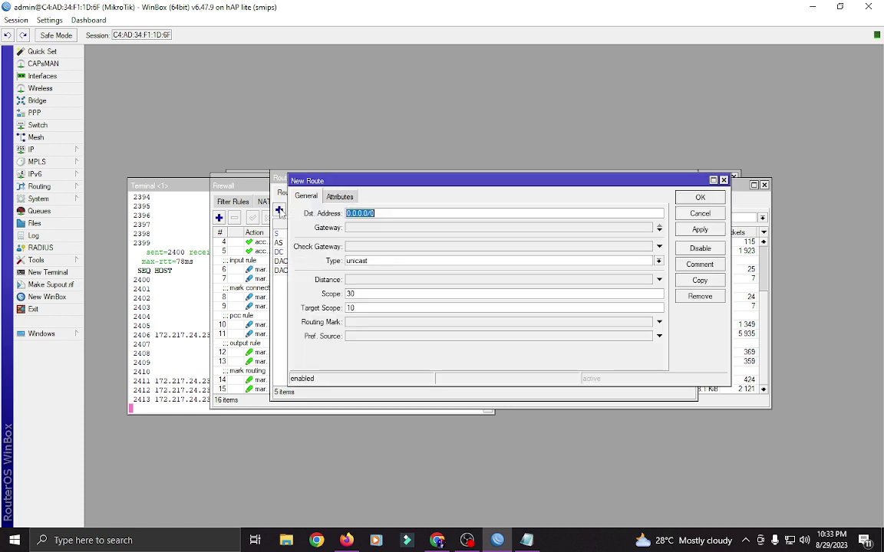
{"action": "left_click", "coordinate": [369, 229]}
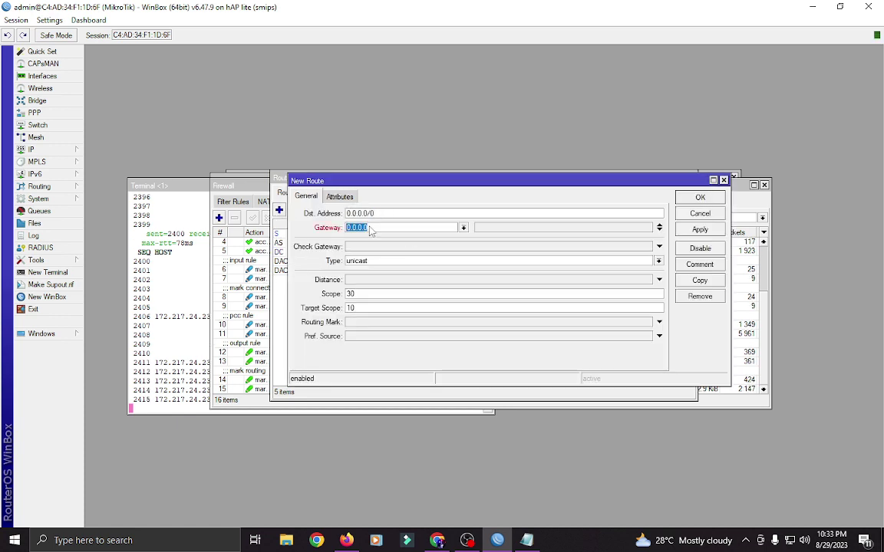
{"action": "type", "text": "19"}
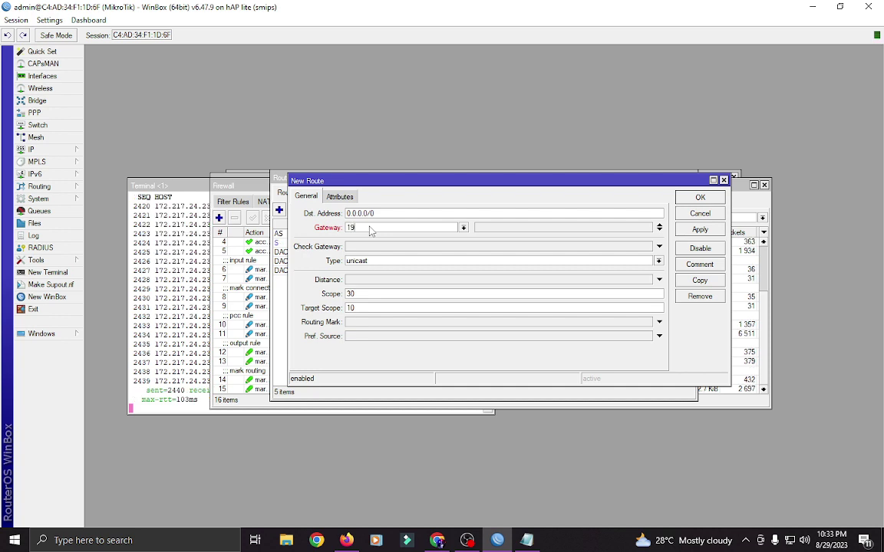
{"action": "type", "text": "2.168.1.1"}
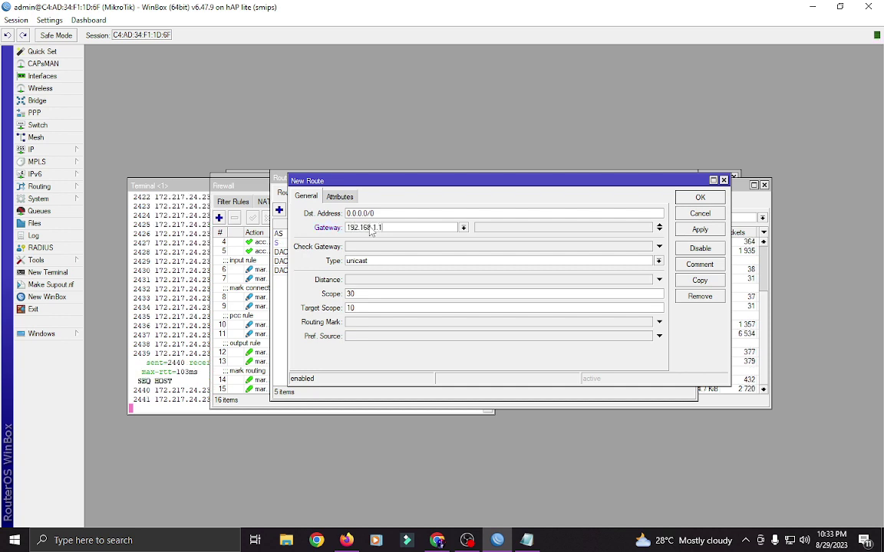
{"action": "left_click", "coordinate": [700, 197]}
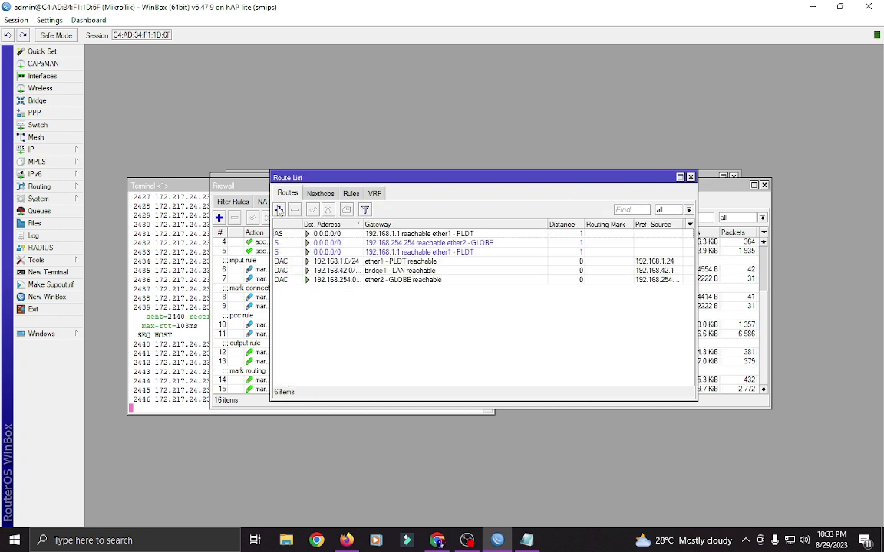
Step: Add another 0.0.0.0/0 route with gateway 192.168.1.1 and routing mark GLOBE
{"action": "left_click", "coordinate": [280, 212]}
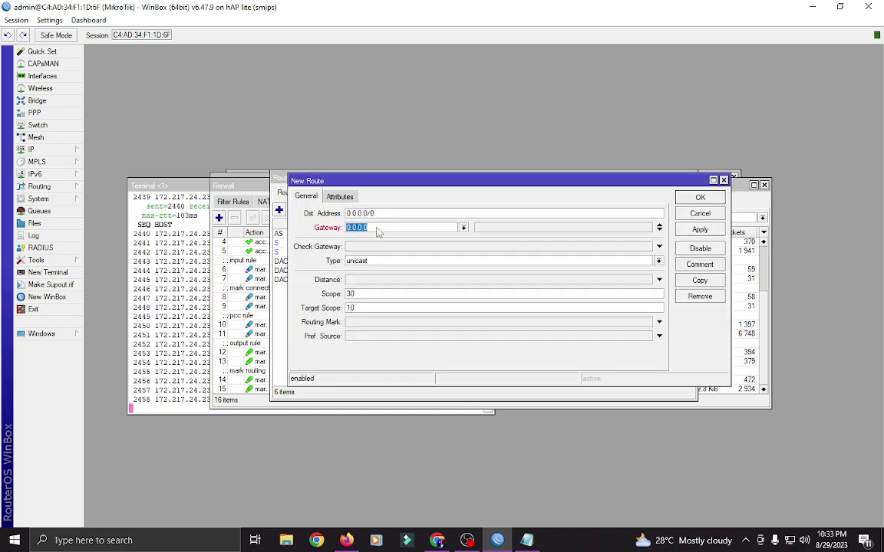
{"action": "type", "text": "192.168.1"}
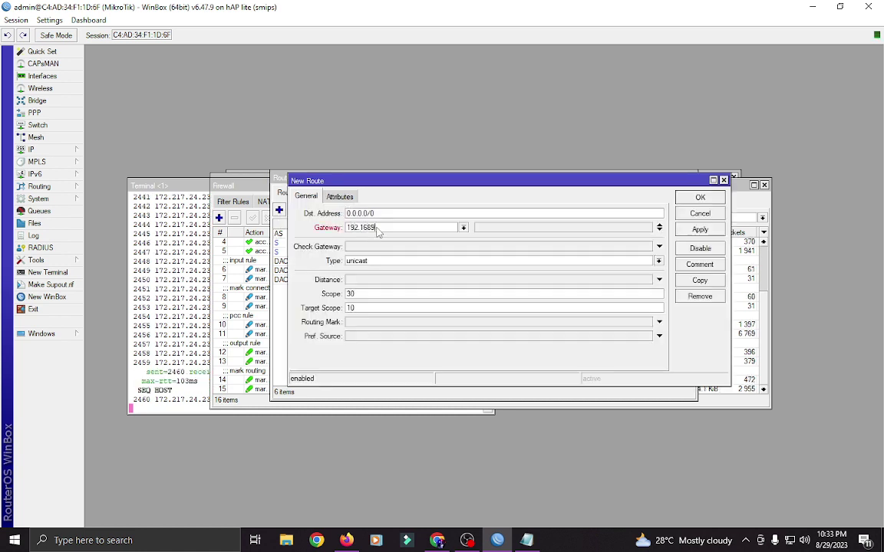
{"action": "type", "text": ".1"}
{"action": "left_click", "coordinate": [366, 323]}
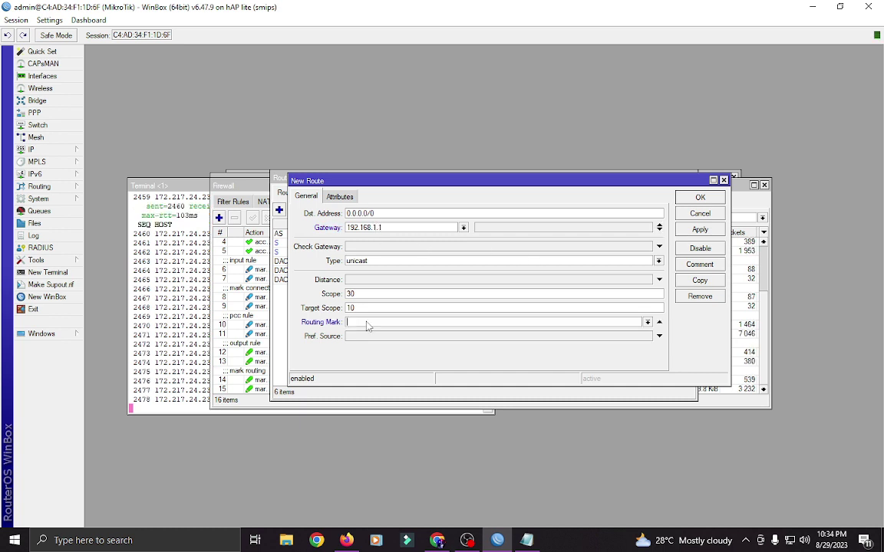
{"action": "left_click", "coordinate": [646, 322]}
{"action": "left_click", "coordinate": [488, 335]}
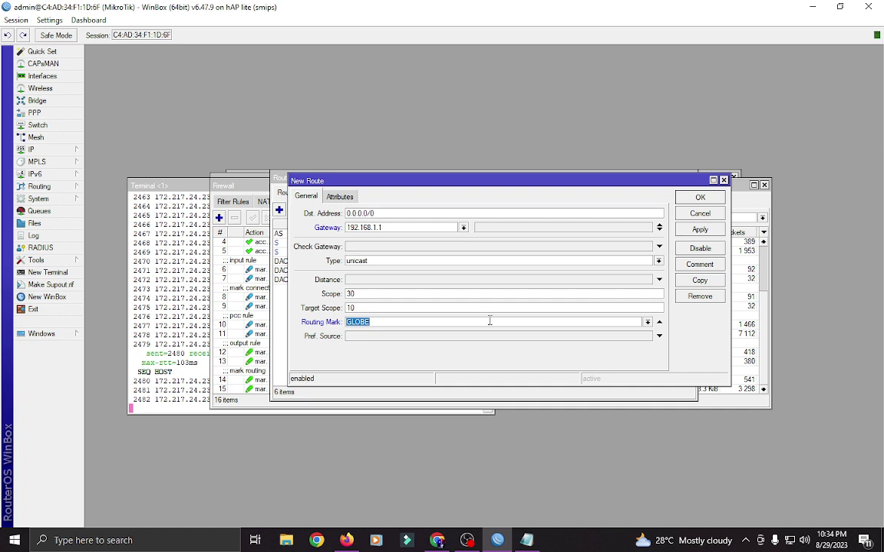
{"action": "left_click", "coordinate": [700, 230]}
{"action": "left_click", "coordinate": [699, 197]}
Step: Set the routing mark of the first 0.0.0.0/0 route through 192.168.1.1 to PLDT
{"action": "double_click", "coordinate": [430, 272]}
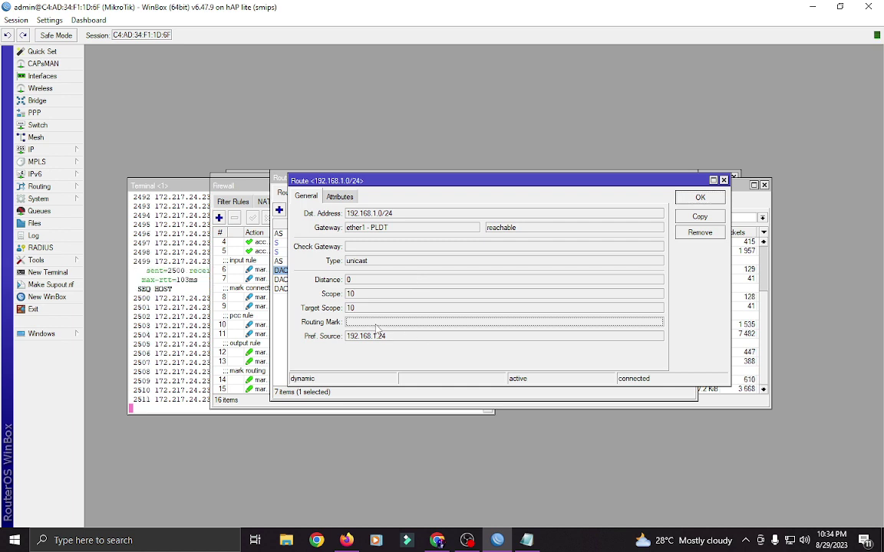
{"action": "double_click", "coordinate": [279, 233]}
{"action": "left_click", "coordinate": [647, 323]}
{"action": "left_click", "coordinate": [646, 323]}
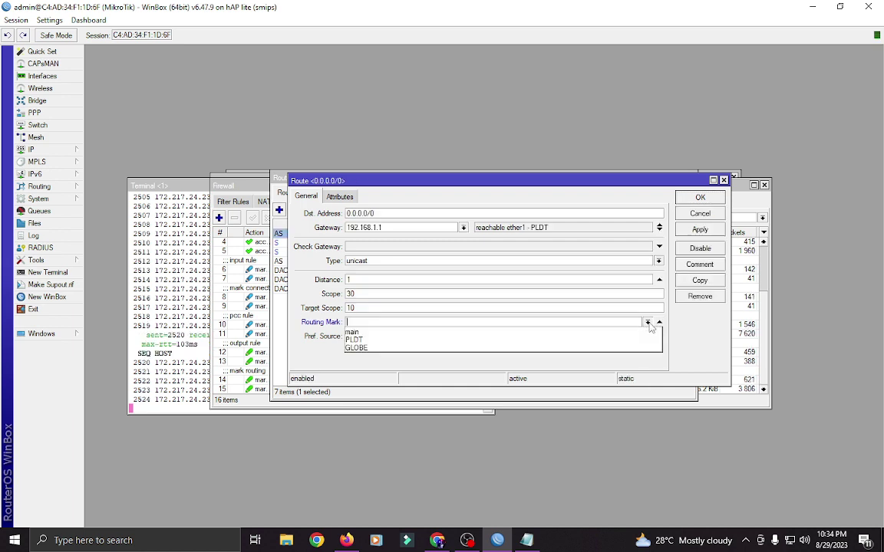
{"action": "left_click", "coordinate": [438, 339]}
{"action": "left_click", "coordinate": [700, 197]}
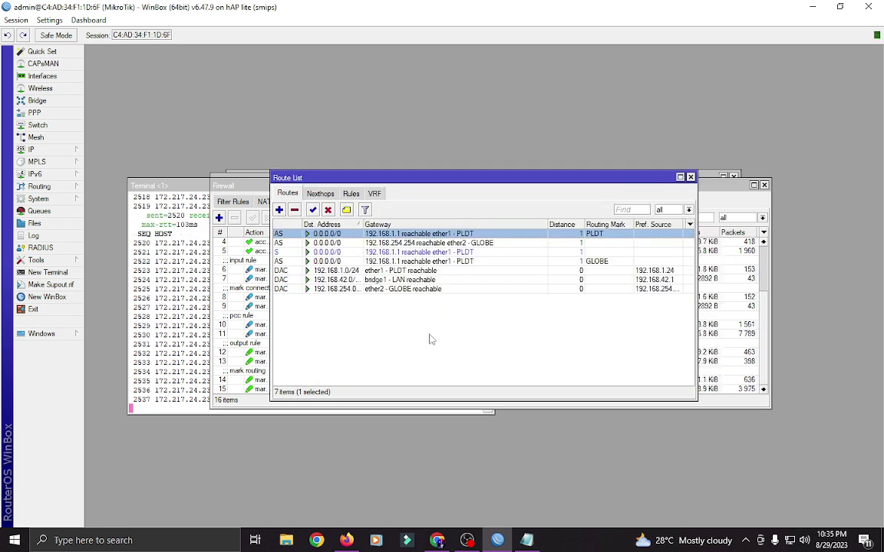